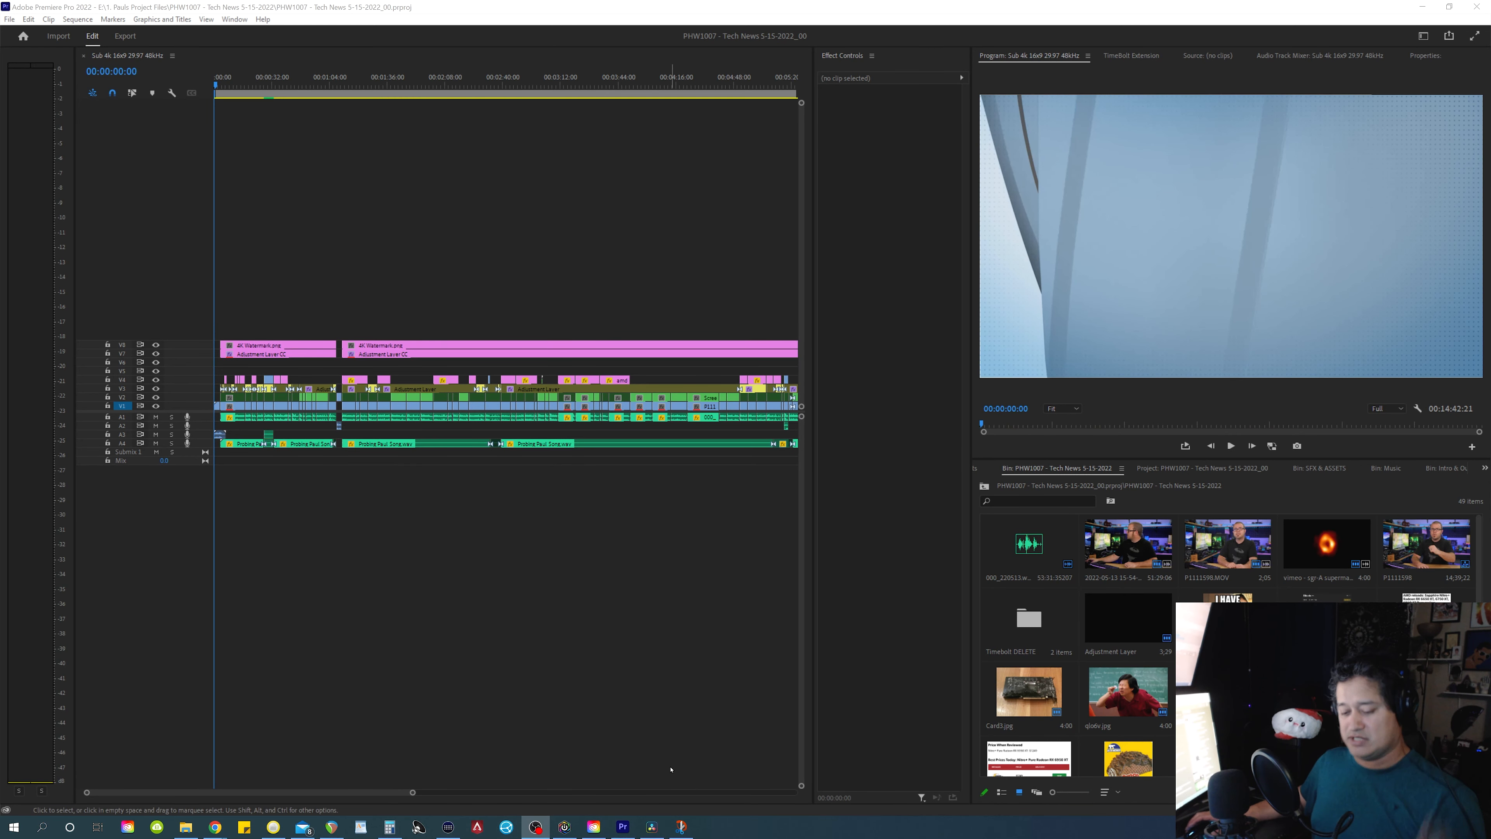
Maximize the timeline panel and expand all track heights to look over the layers of the full sequence.
{"action": "key", "text": "grave"}
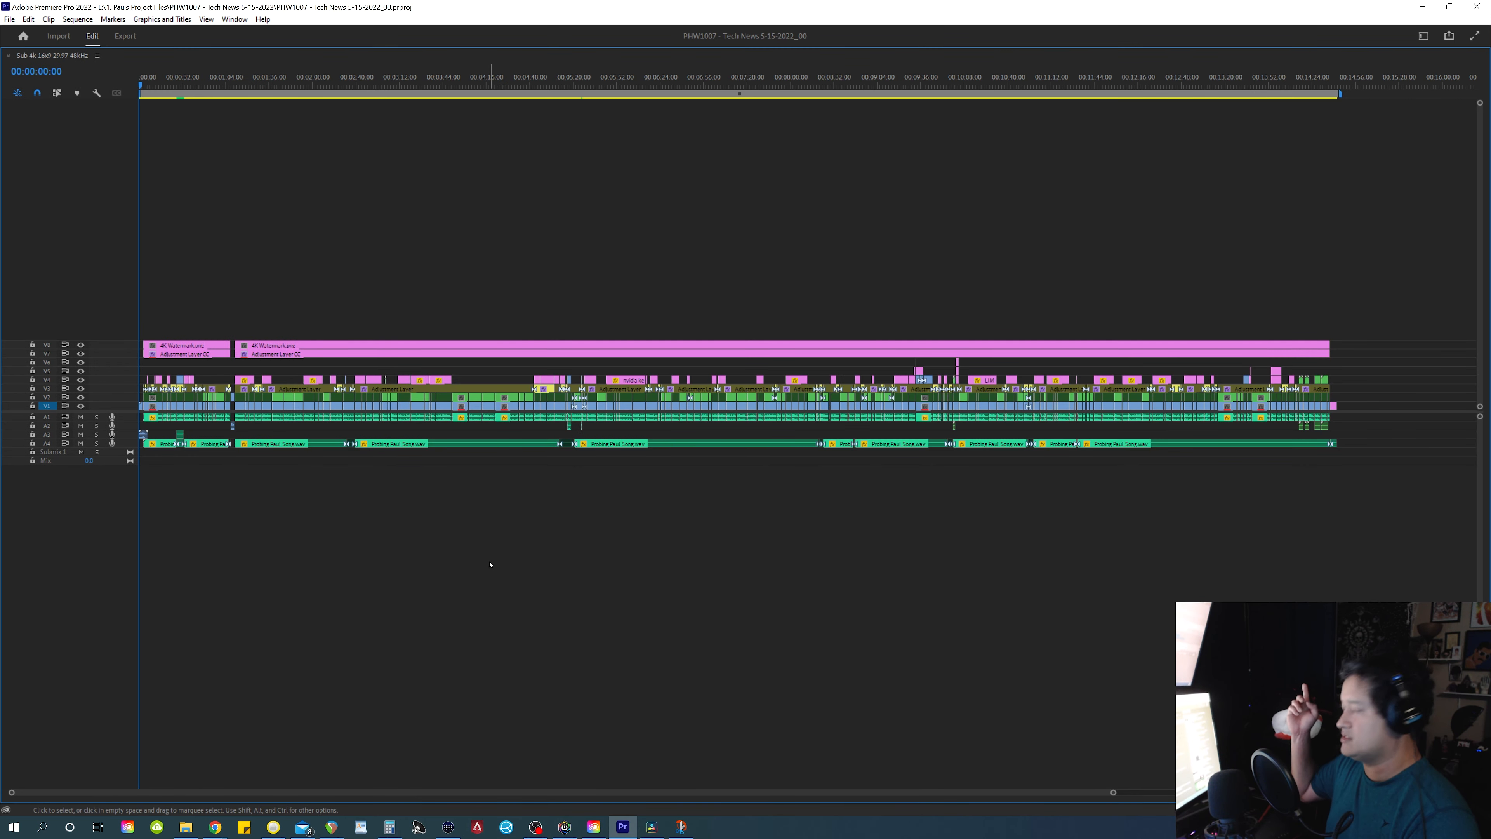
{"action": "key", "text": "shift+equal"}
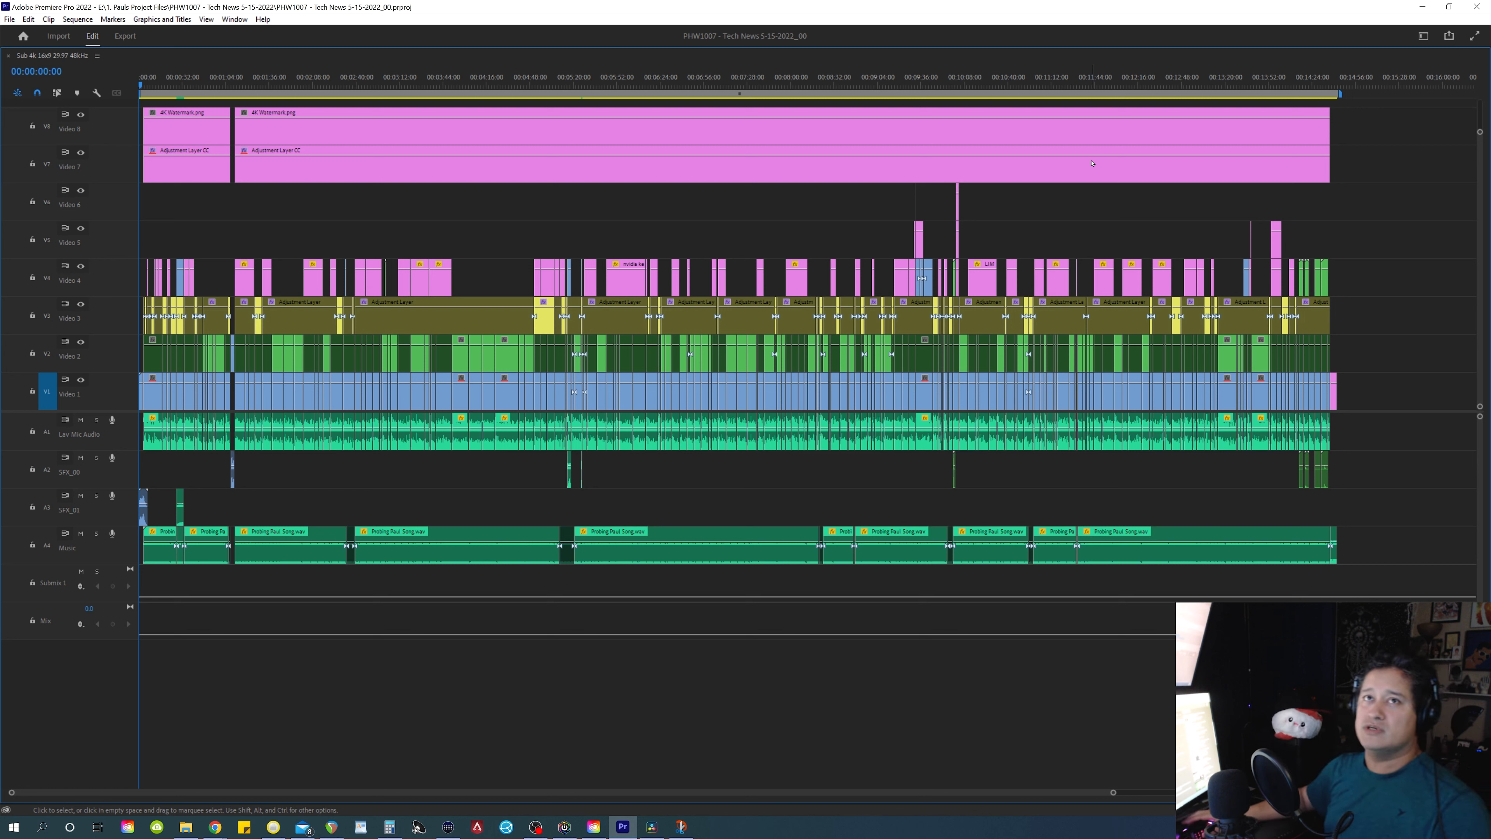
{"action": "left_click_drag", "start_coordinate": [1394, 389], "coordinate": [108, 400]}
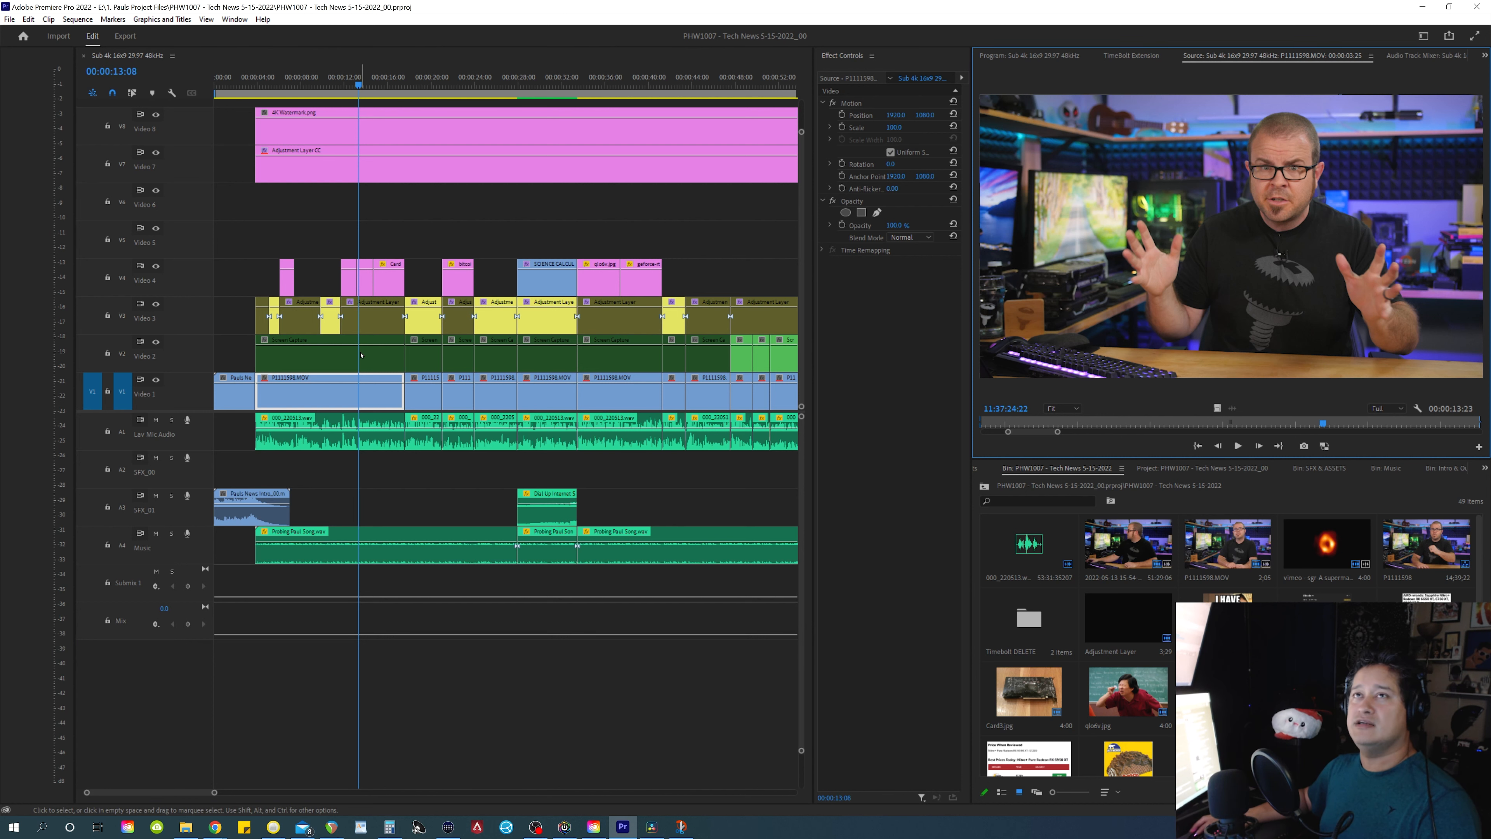
Disable and re-enable the first Screen Capture clip on Video 2 to compare the picture with and without it.
{"action": "left_click", "coordinate": [347, 364]}
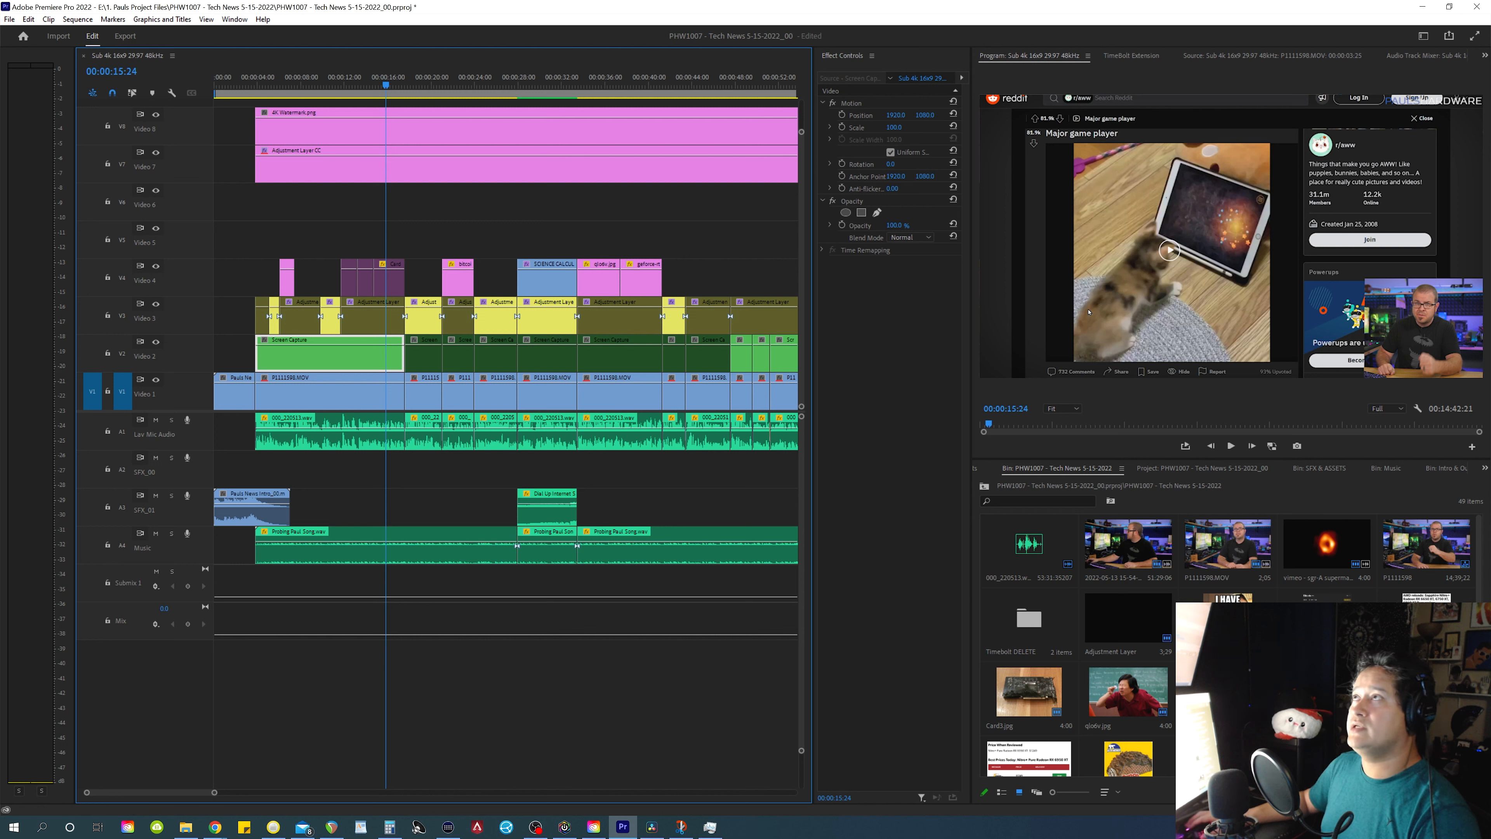
{"action": "key", "text": "shift+e"}
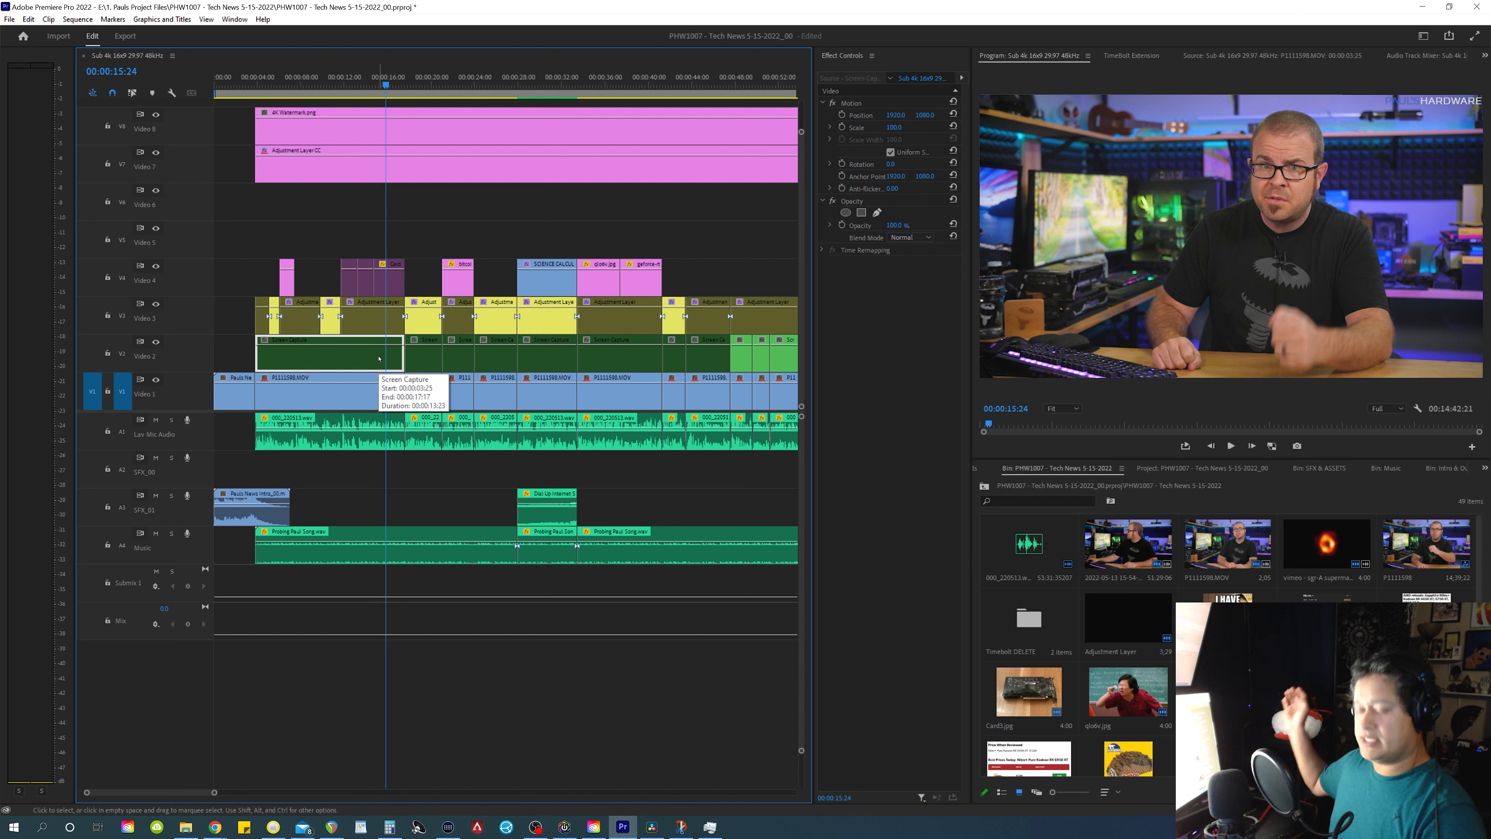
{"action": "key", "text": "shift+e"}
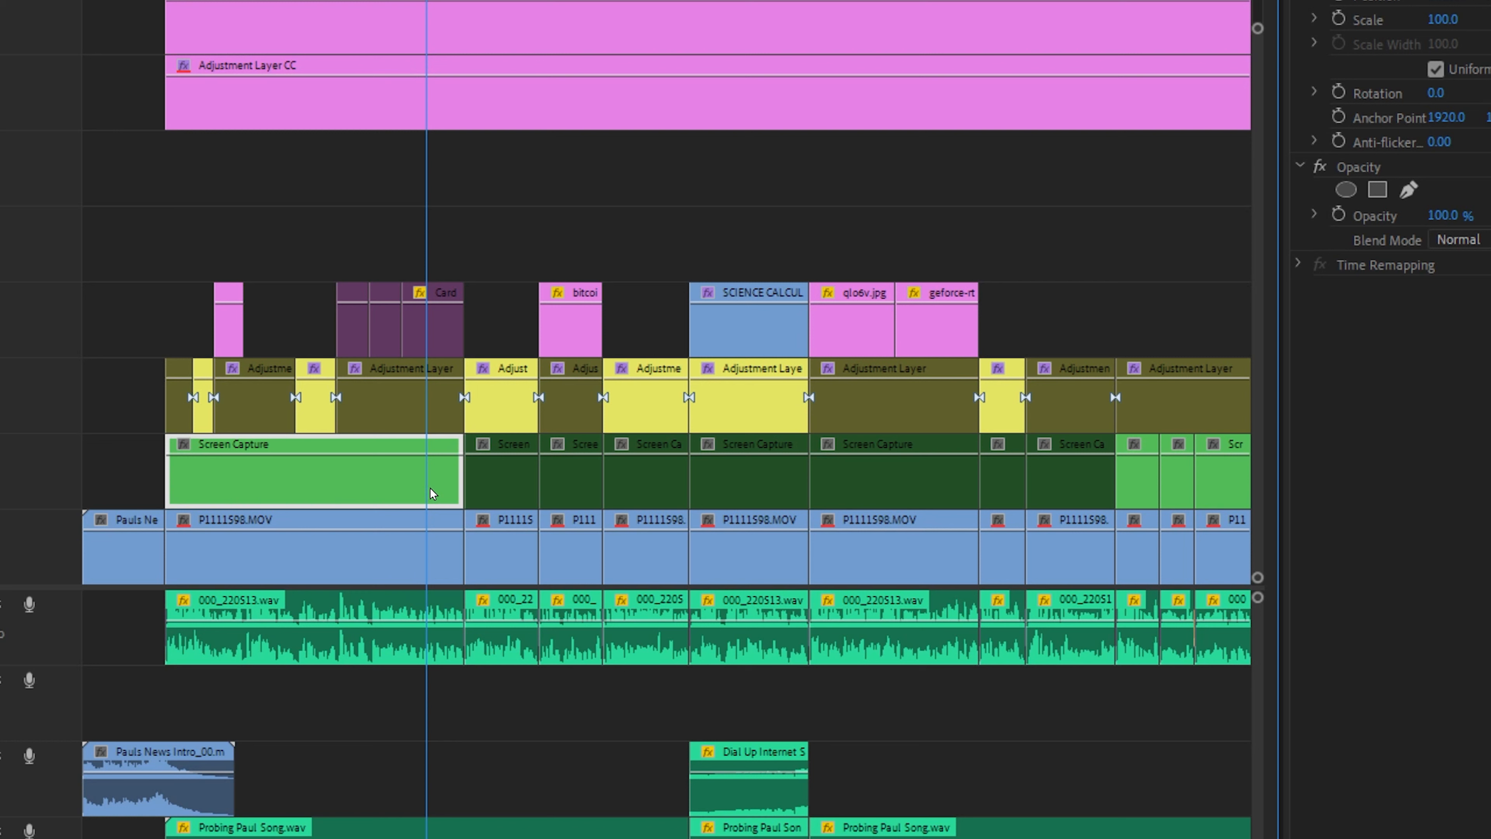
Open the Screen Capture nested sequence and inspect the P1111598.MOV clip's effects with the playhead at 00;15;50;21.
{"action": "double_click", "coordinate": [365, 476]}
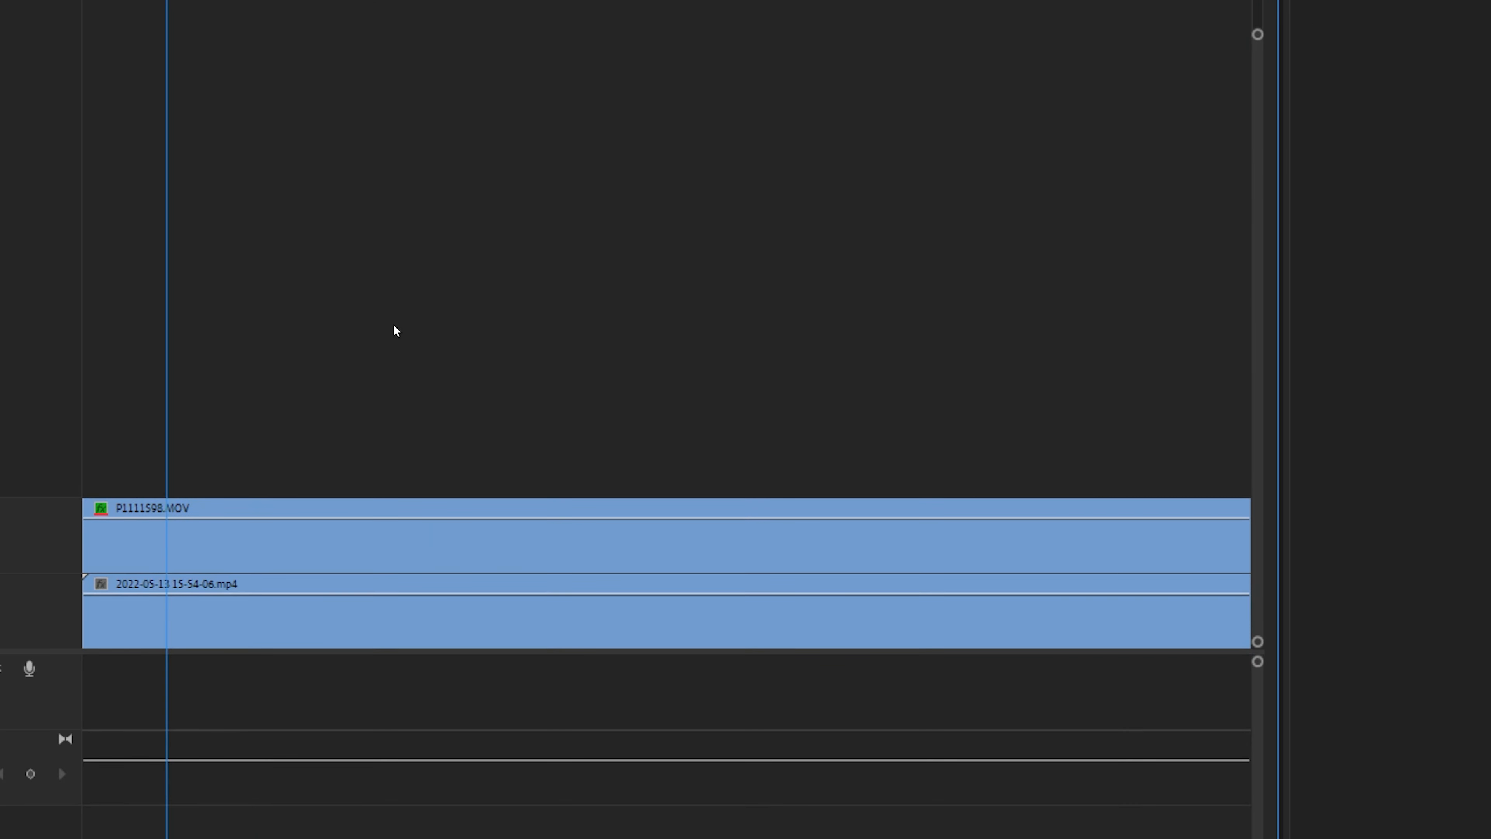
{"action": "left_click", "coordinate": [207, 538]}
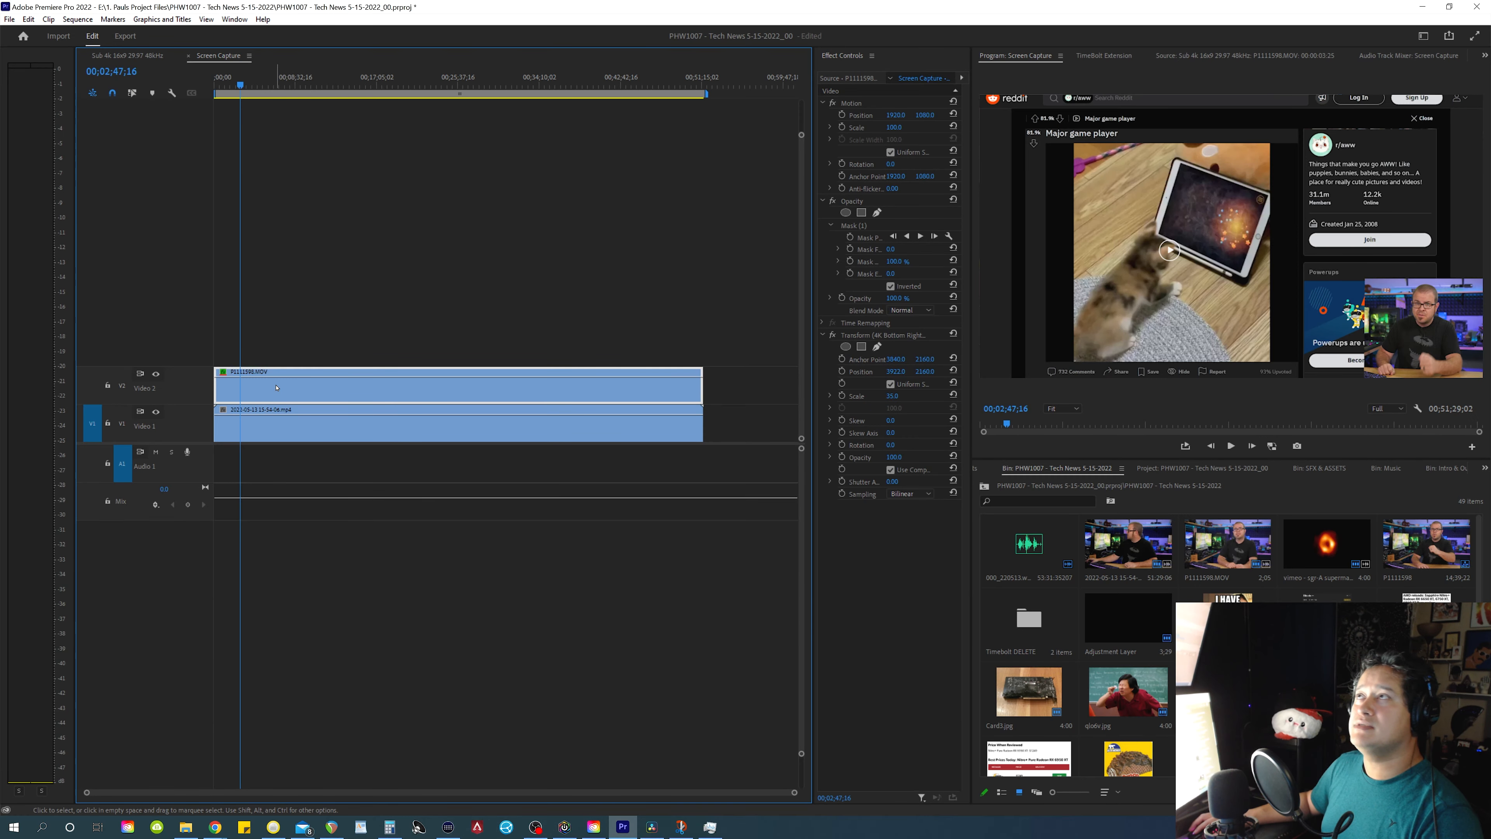
{"action": "left_click_drag", "start_coordinate": [240, 286], "coordinate": [364, 285]}
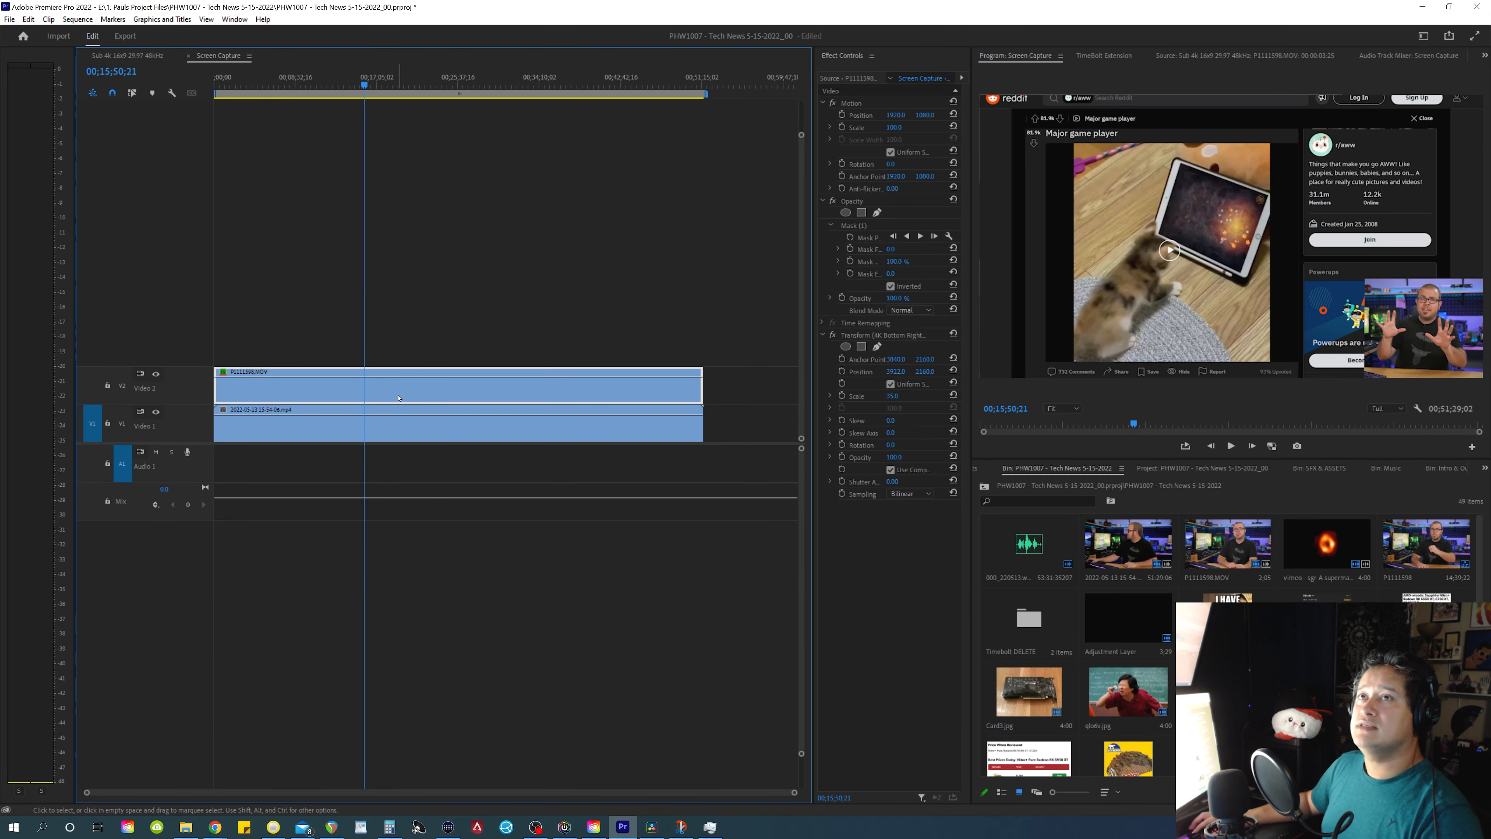
{"action": "left_click", "coordinate": [230, 420]}
{"action": "key", "text": "shift+e"}
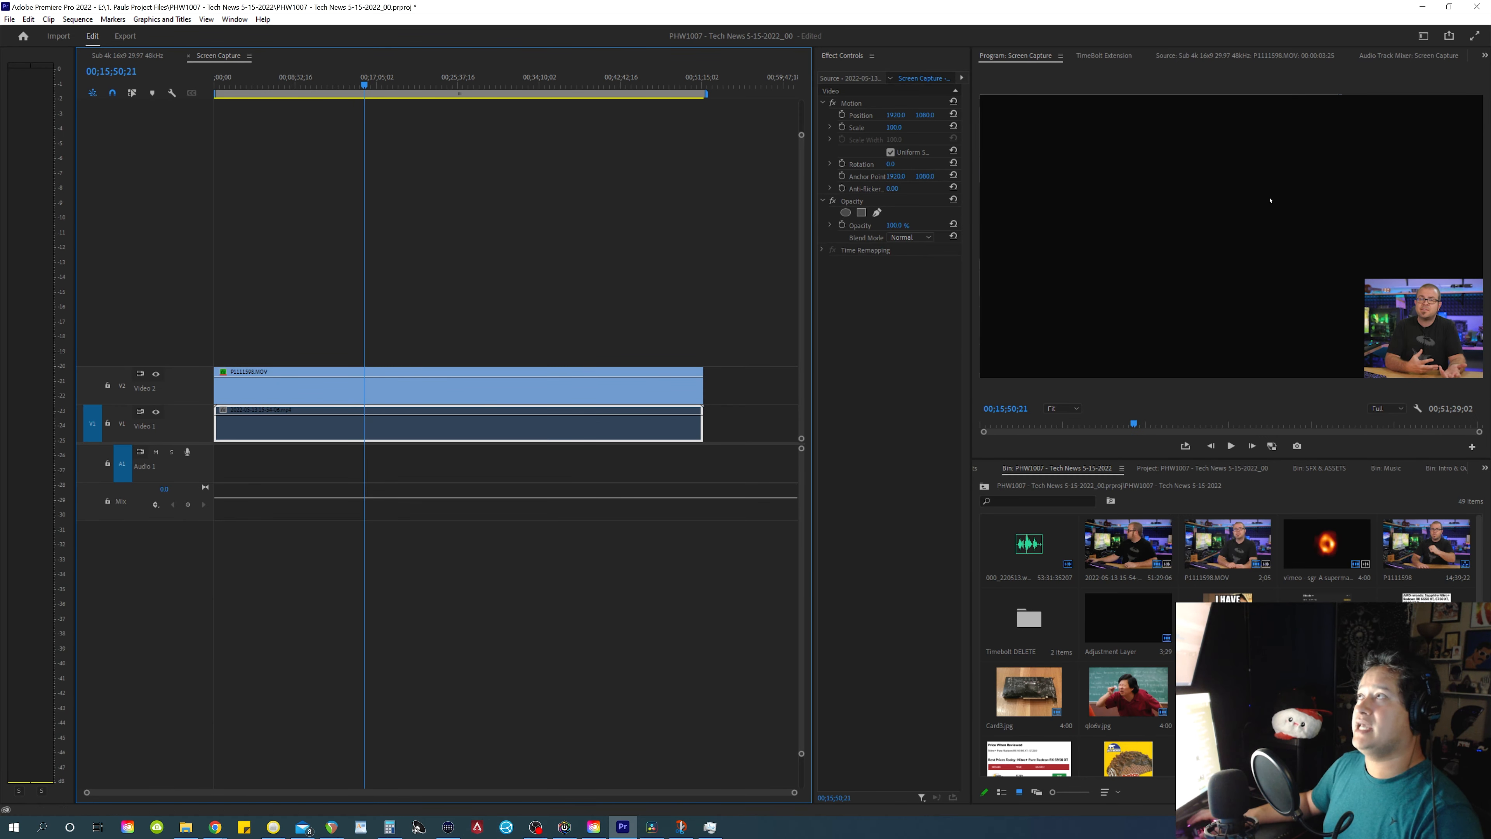
{"action": "left_click", "coordinate": [601, 401]}
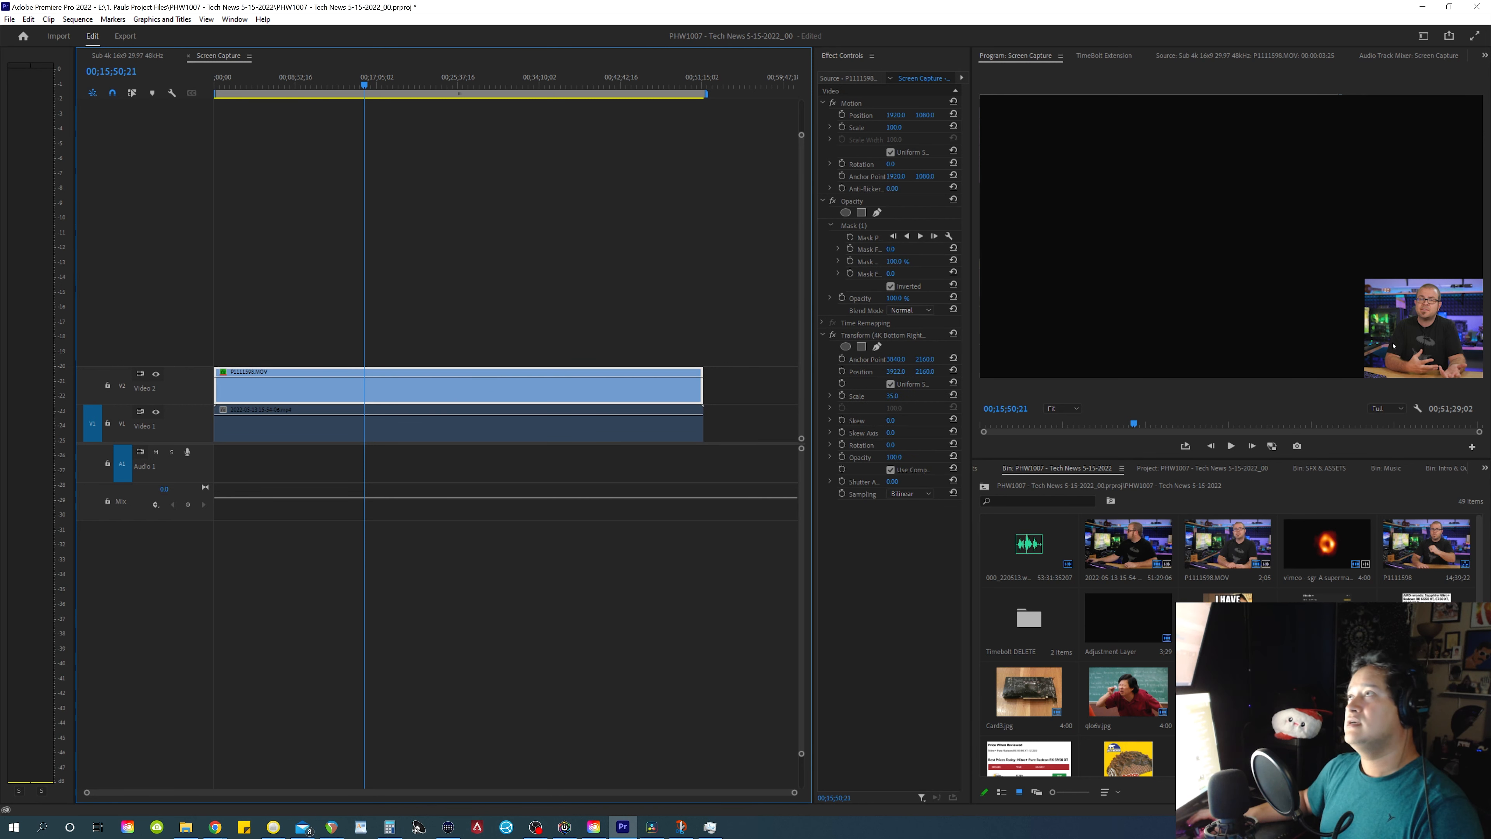
{"action": "left_click", "coordinate": [450, 429]}
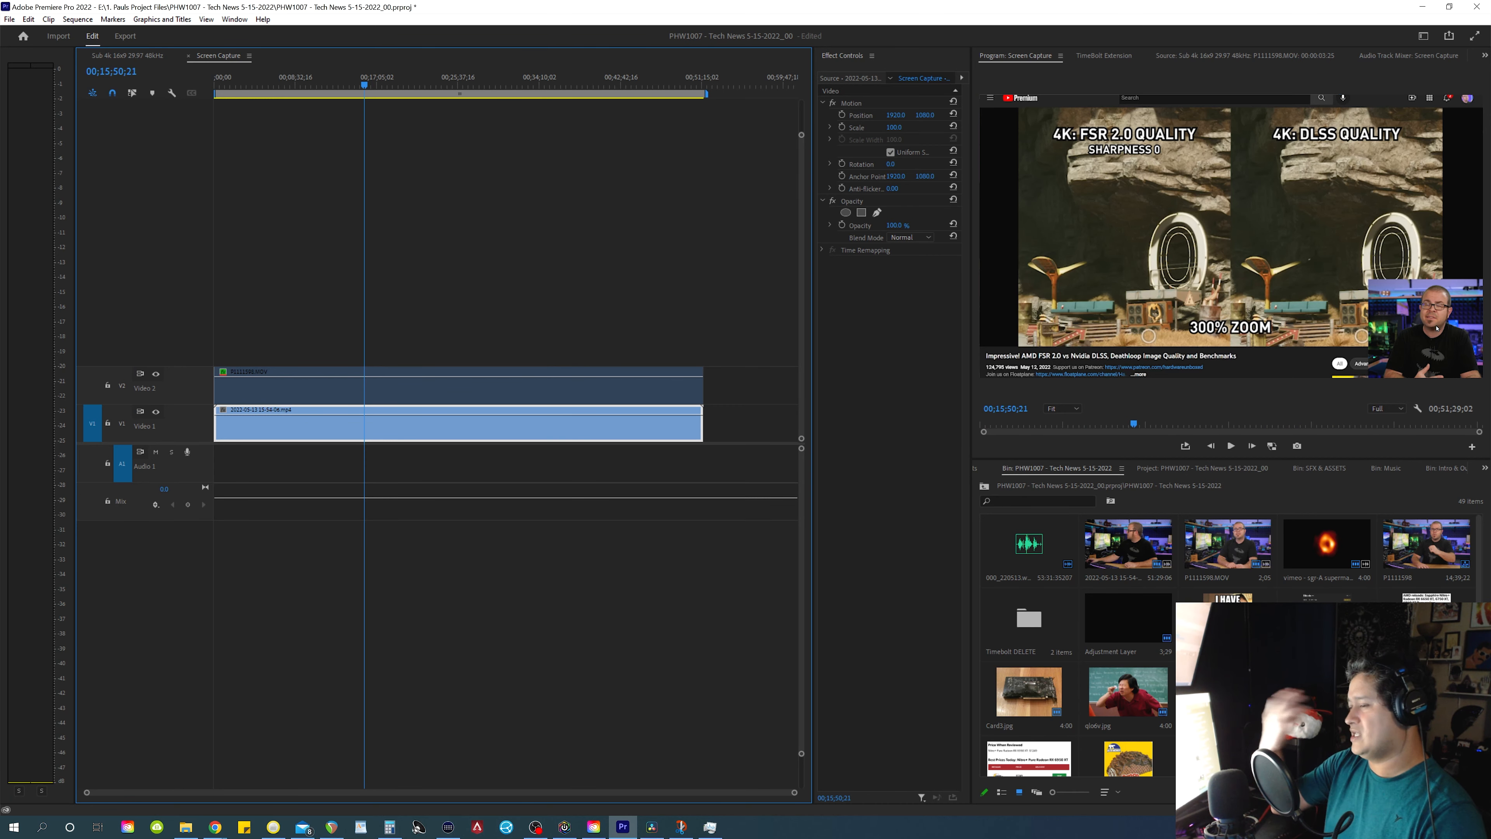
{"action": "left_click", "coordinate": [431, 393]}
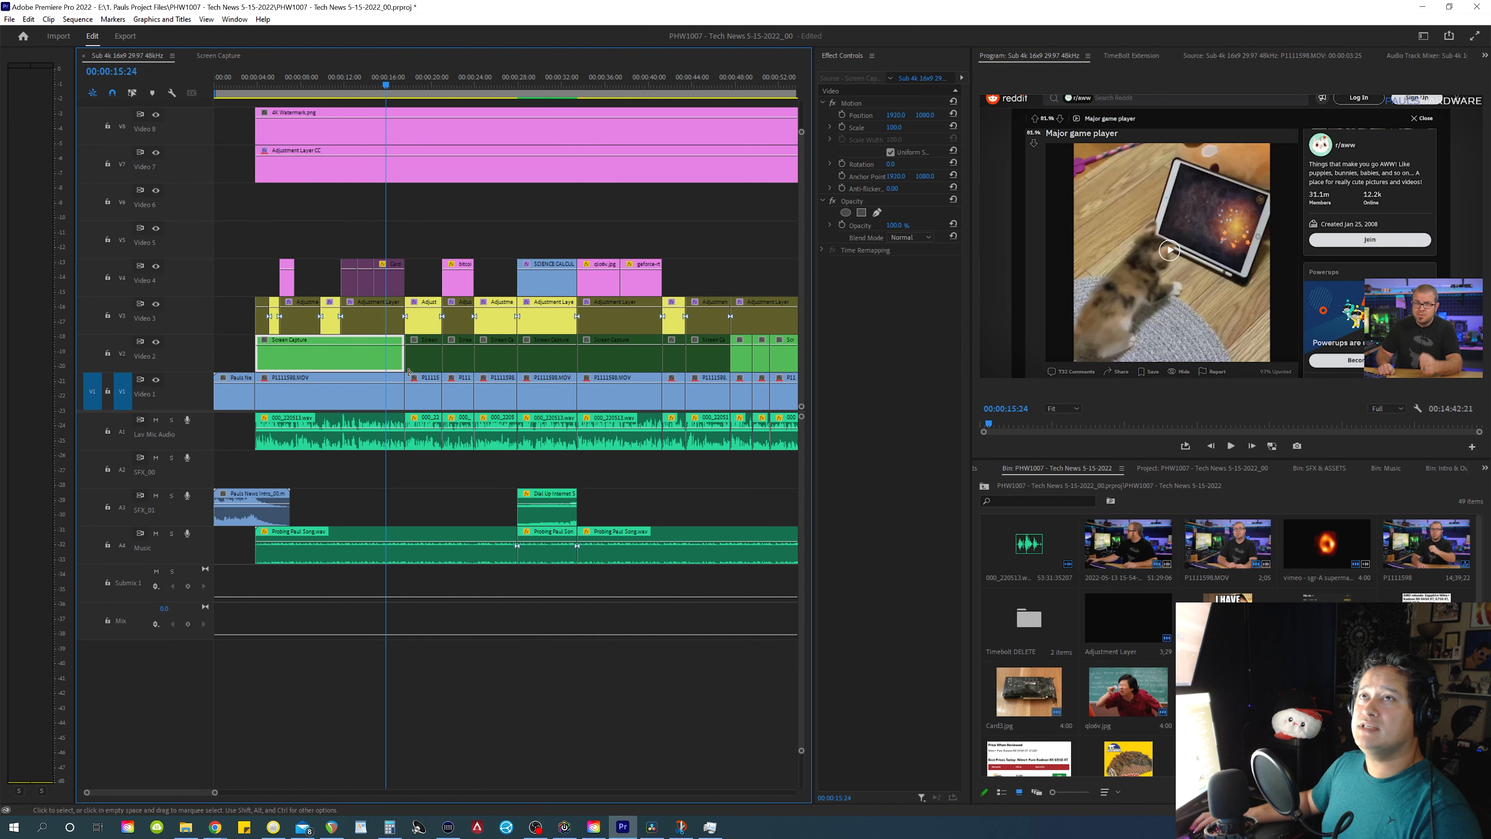
Reopen the Screen Capture nest to view its two stacked clips, and return to the Sub 4k 16x9 29.97 48kHz sequence.
{"action": "double_click", "coordinate": [327, 349]}
{"action": "left_click_drag", "start_coordinate": [499, 260], "coordinate": [406, 446]}
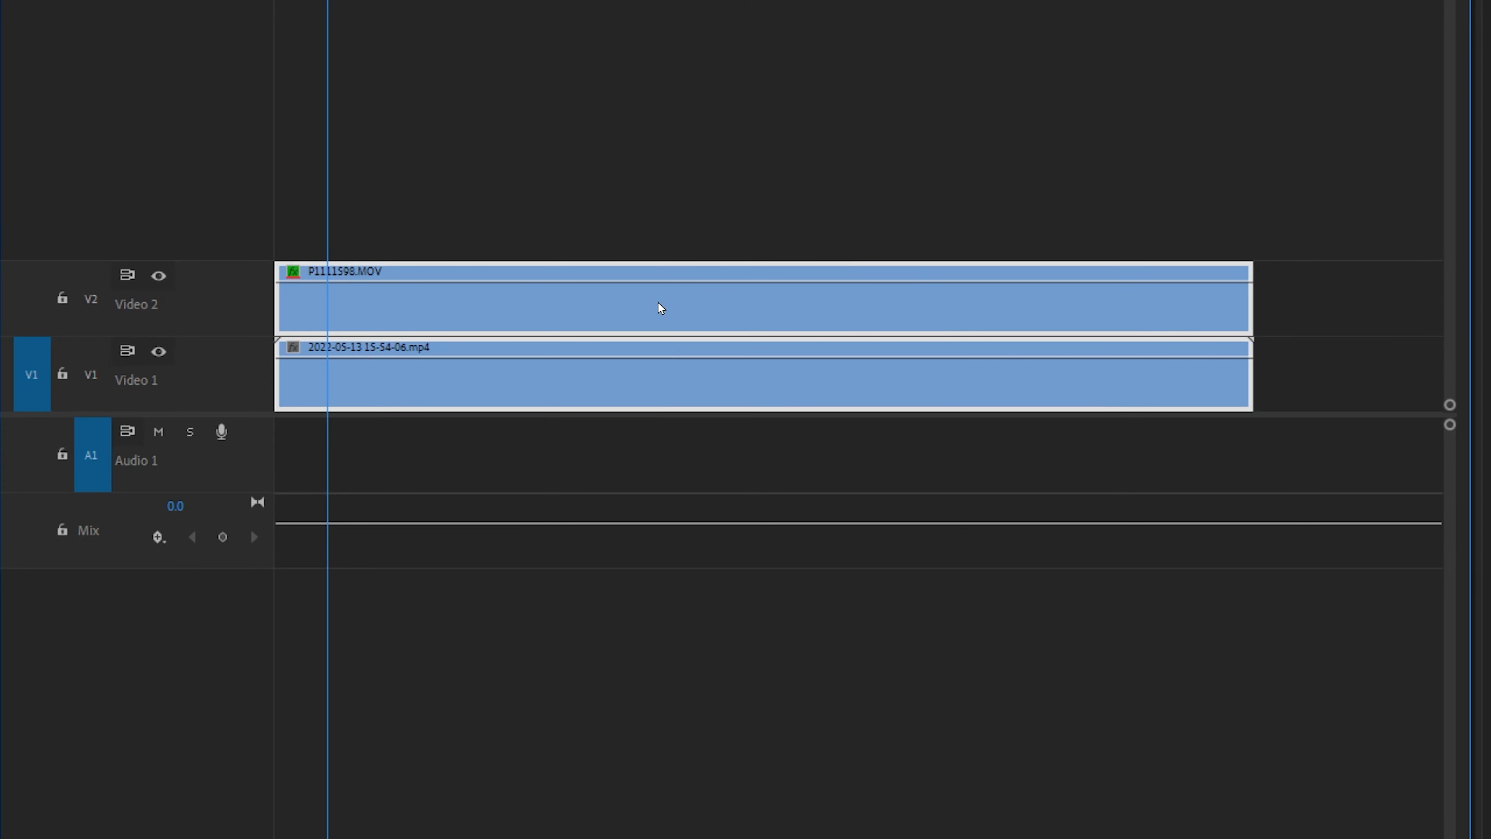
{"action": "right_click", "coordinate": [408, 392]}
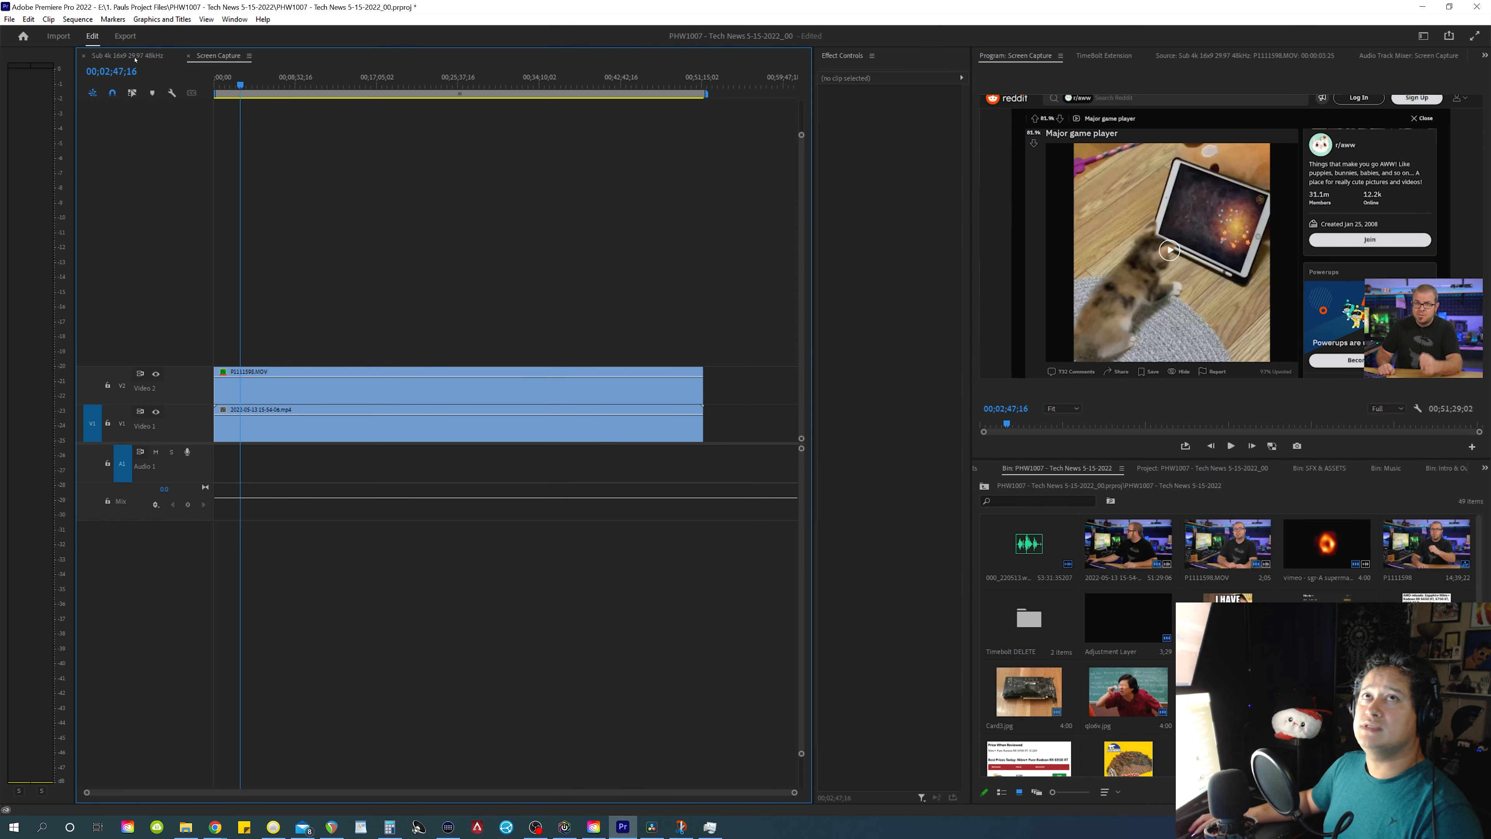
{"action": "left_click", "coordinate": [128, 56]}
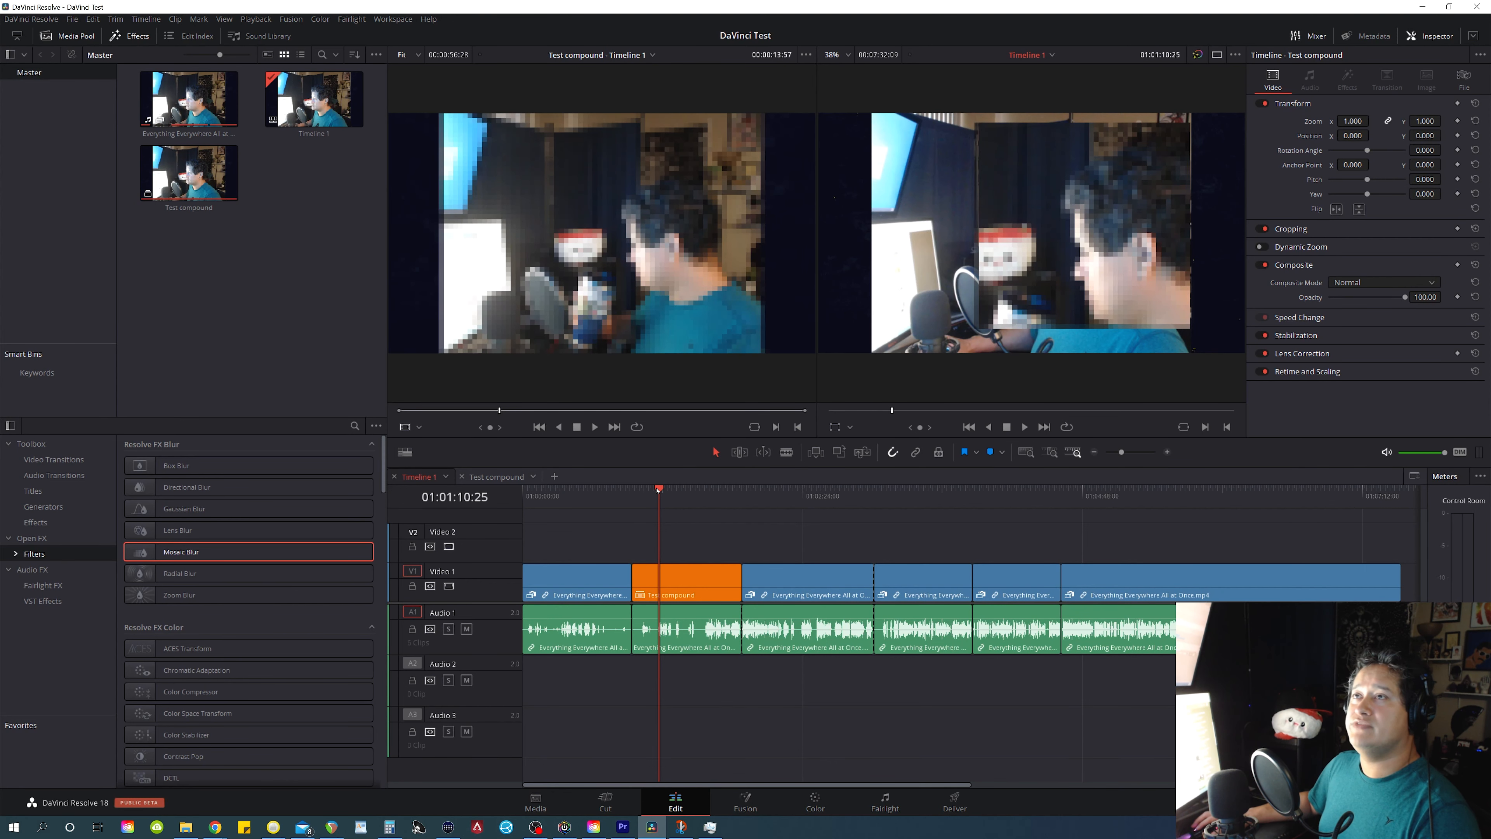
Switch to DaVinci Resolve and combine the small picture clip on Video 2 with the clip beneath it into a compound clip named Small Can top cornor.
{"action": "left_click_drag", "start_coordinate": [658, 489], "coordinate": [573, 489]}
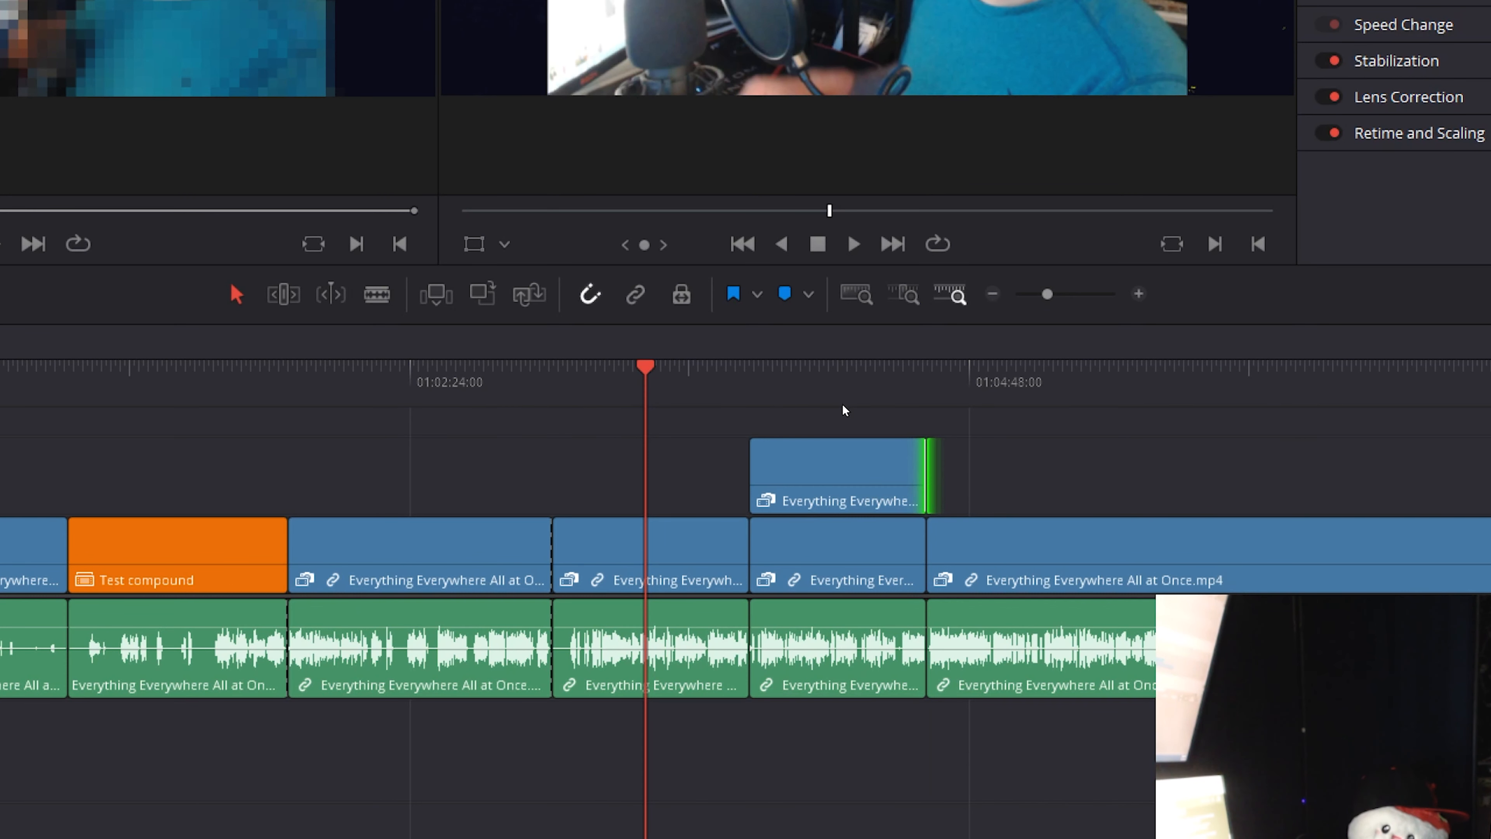
{"action": "left_click", "coordinate": [826, 379]}
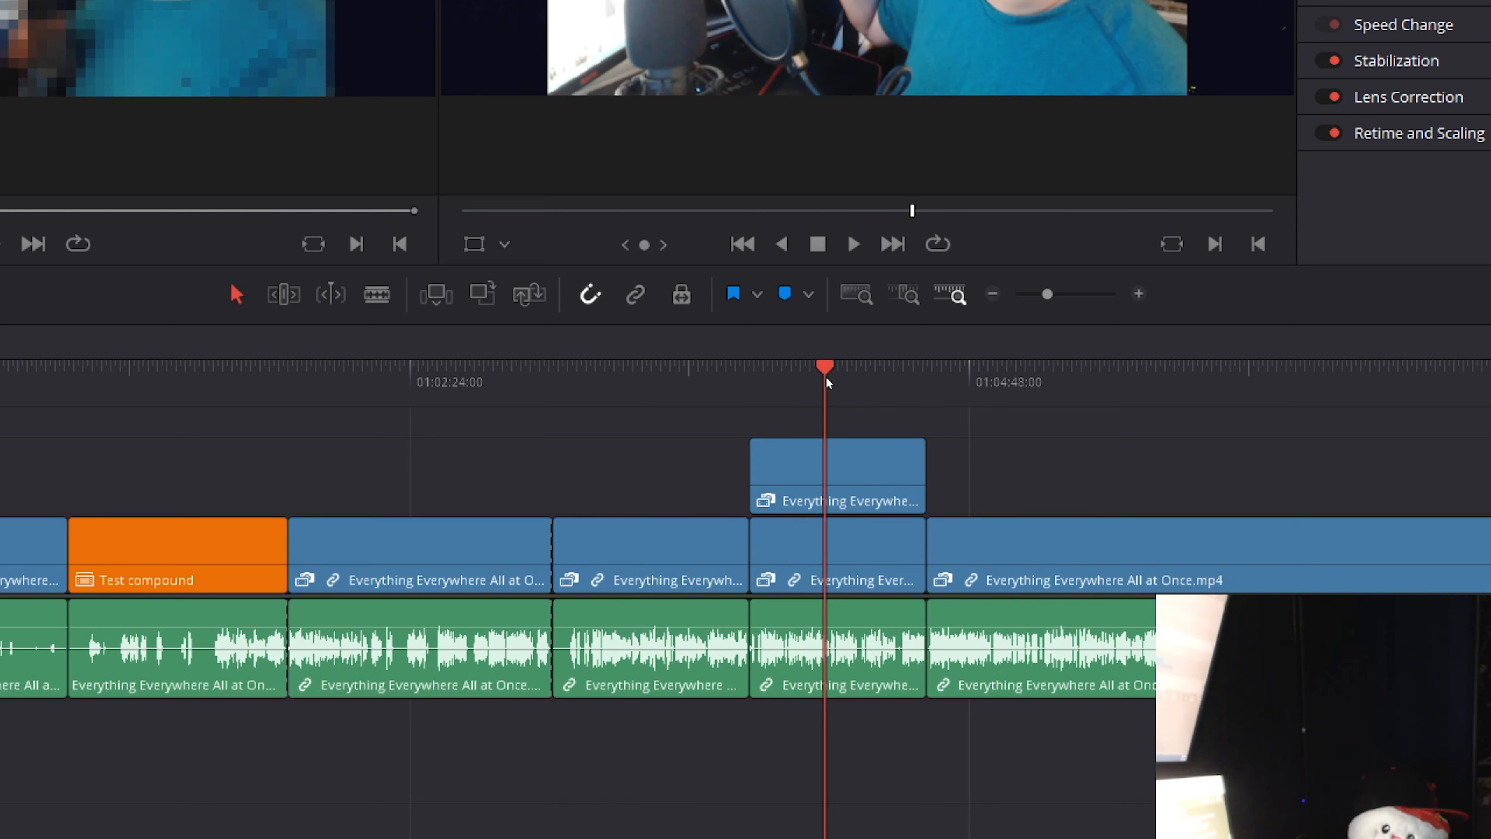
{"action": "left_click", "coordinate": [852, 486]}
{"action": "left_click_drag", "start_coordinate": [998, 596], "coordinate": [998, 686]}
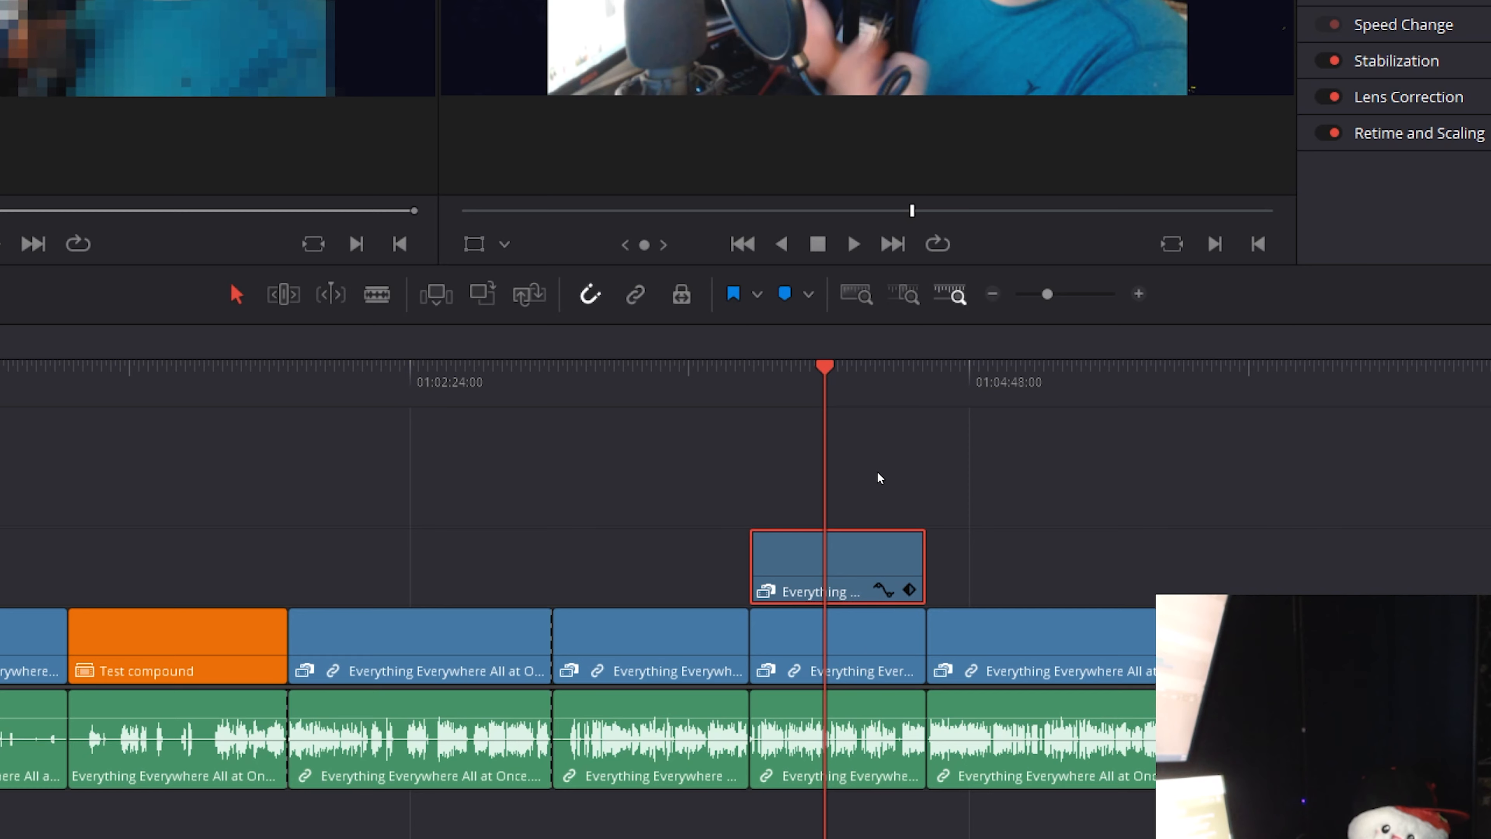
{"action": "left_click", "coordinate": [831, 624], "text": "ctrl"}
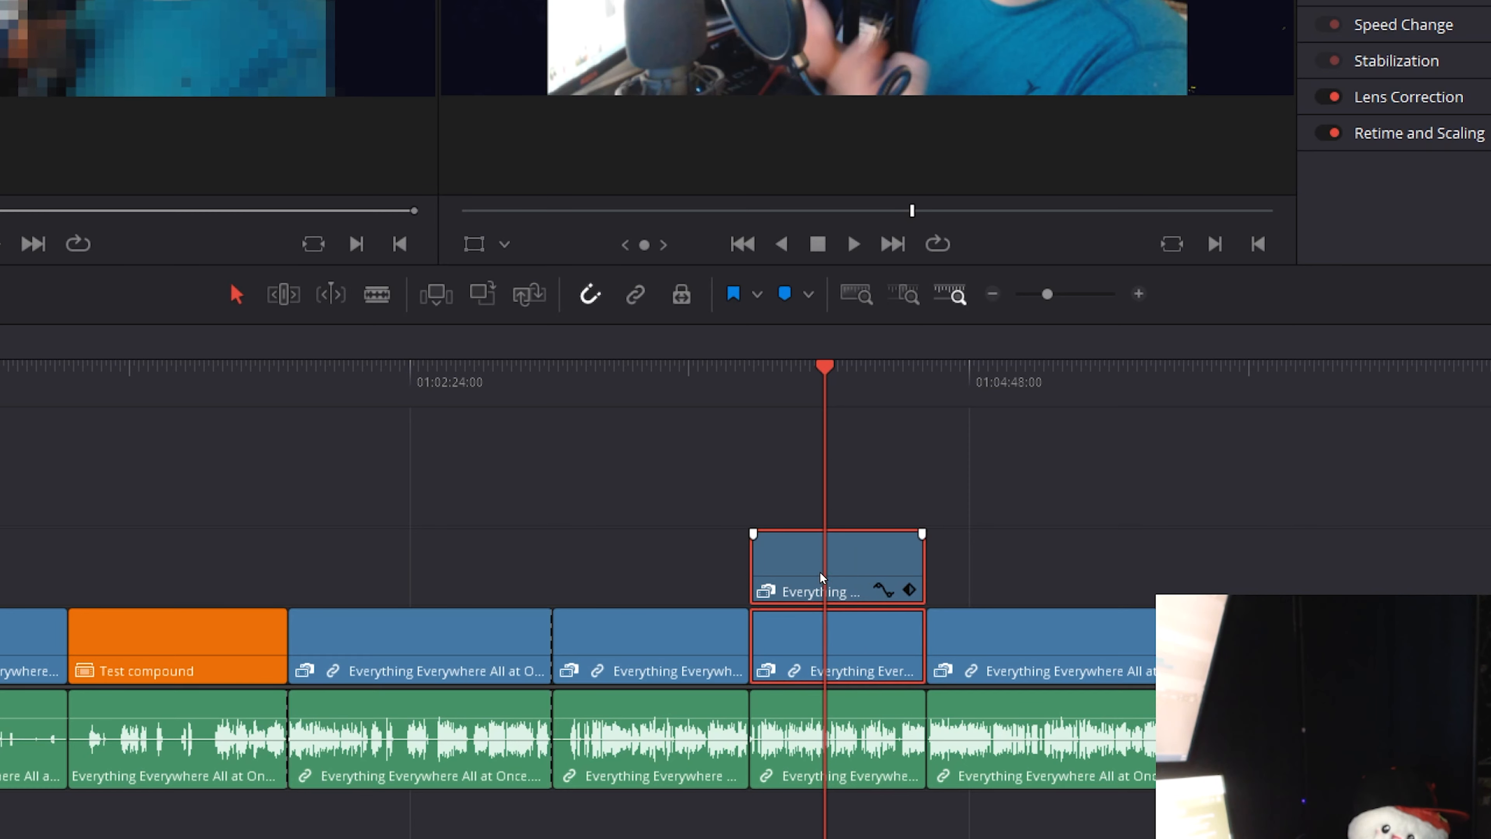
{"action": "right_click", "coordinate": [824, 562]}
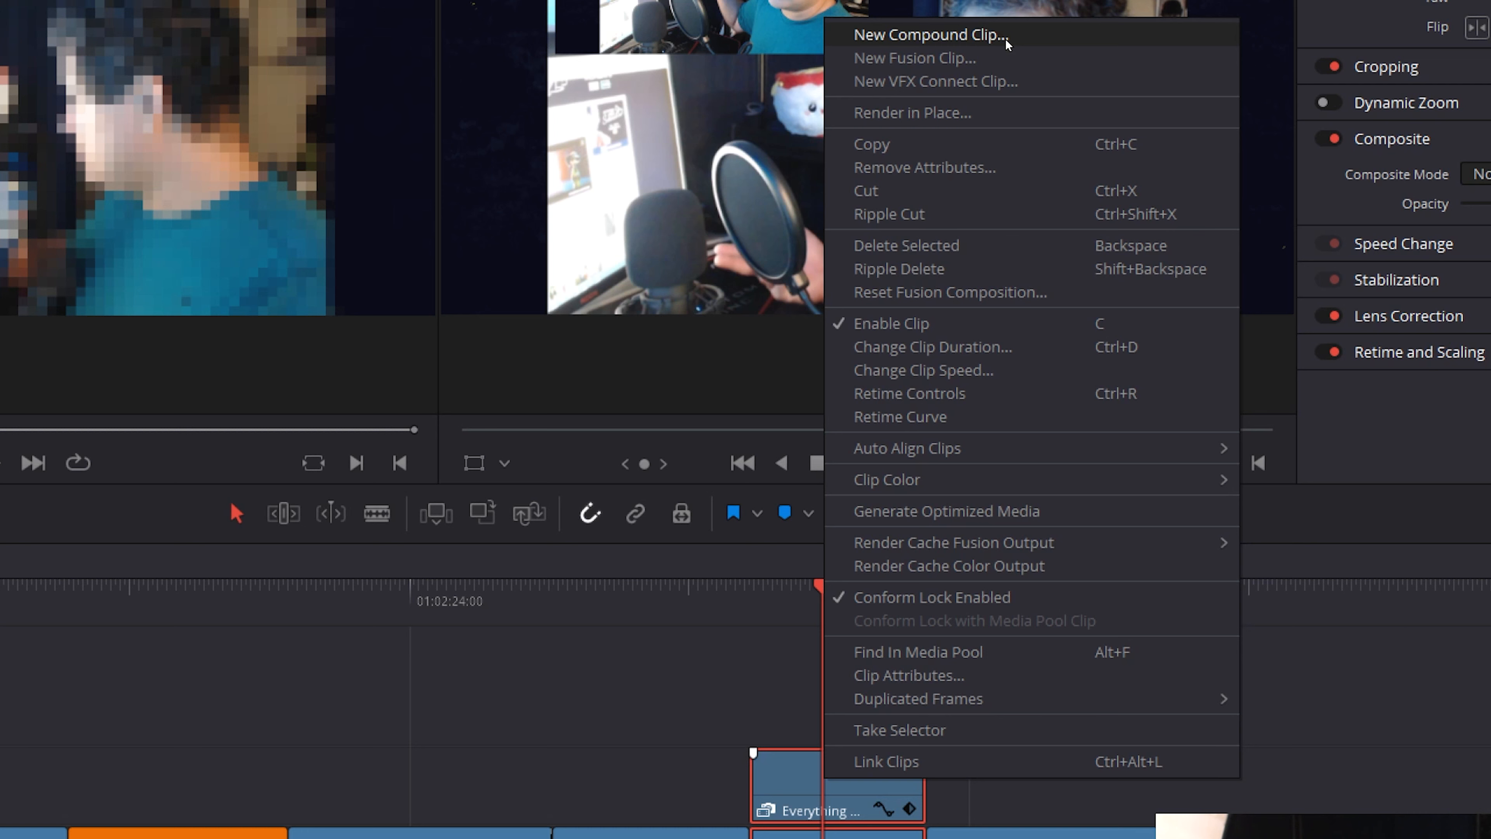
{"action": "left_click", "coordinate": [1006, 36]}
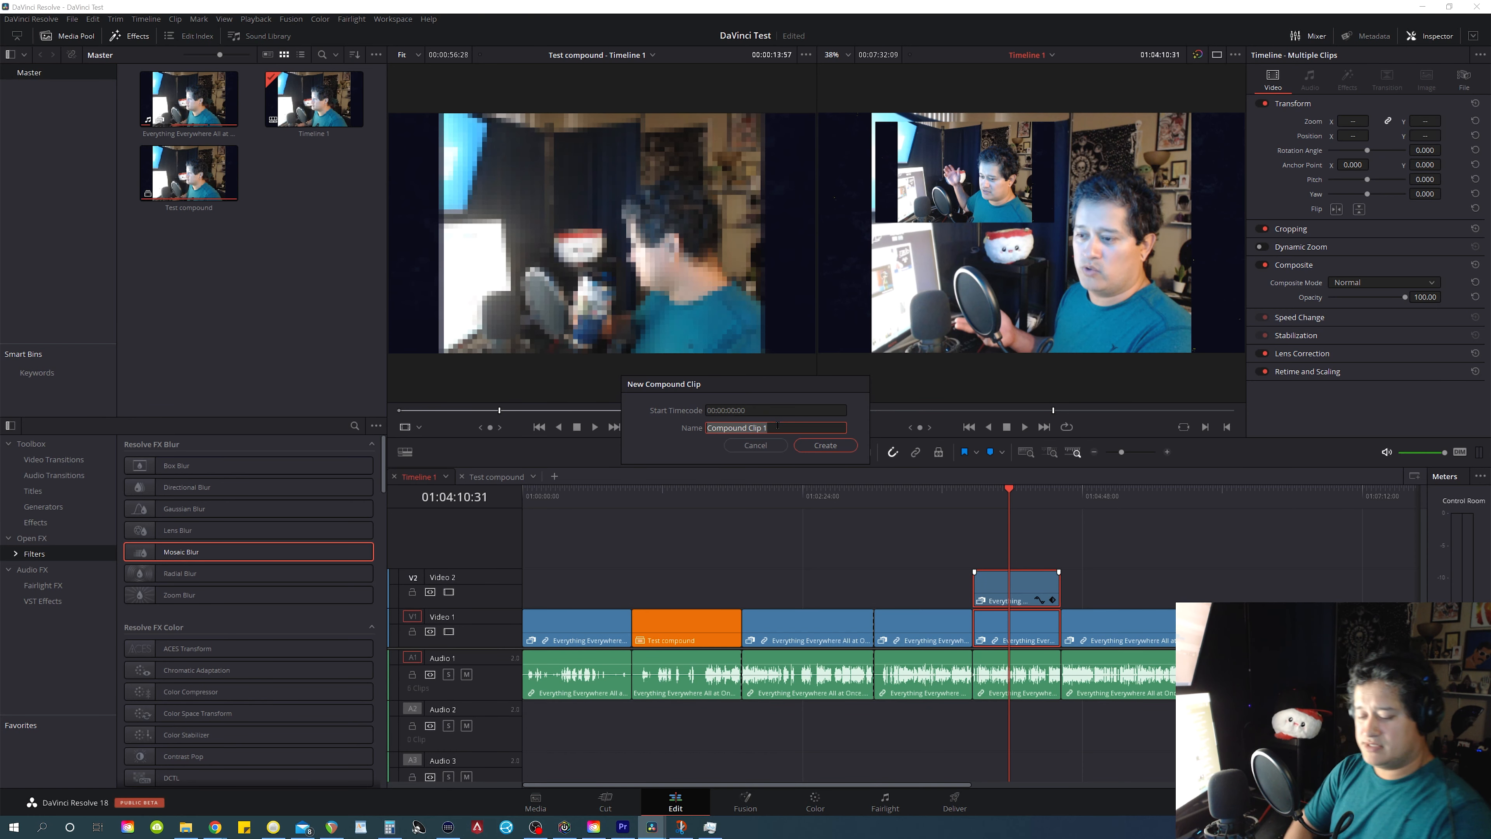
{"action": "type", "text": "Small"}
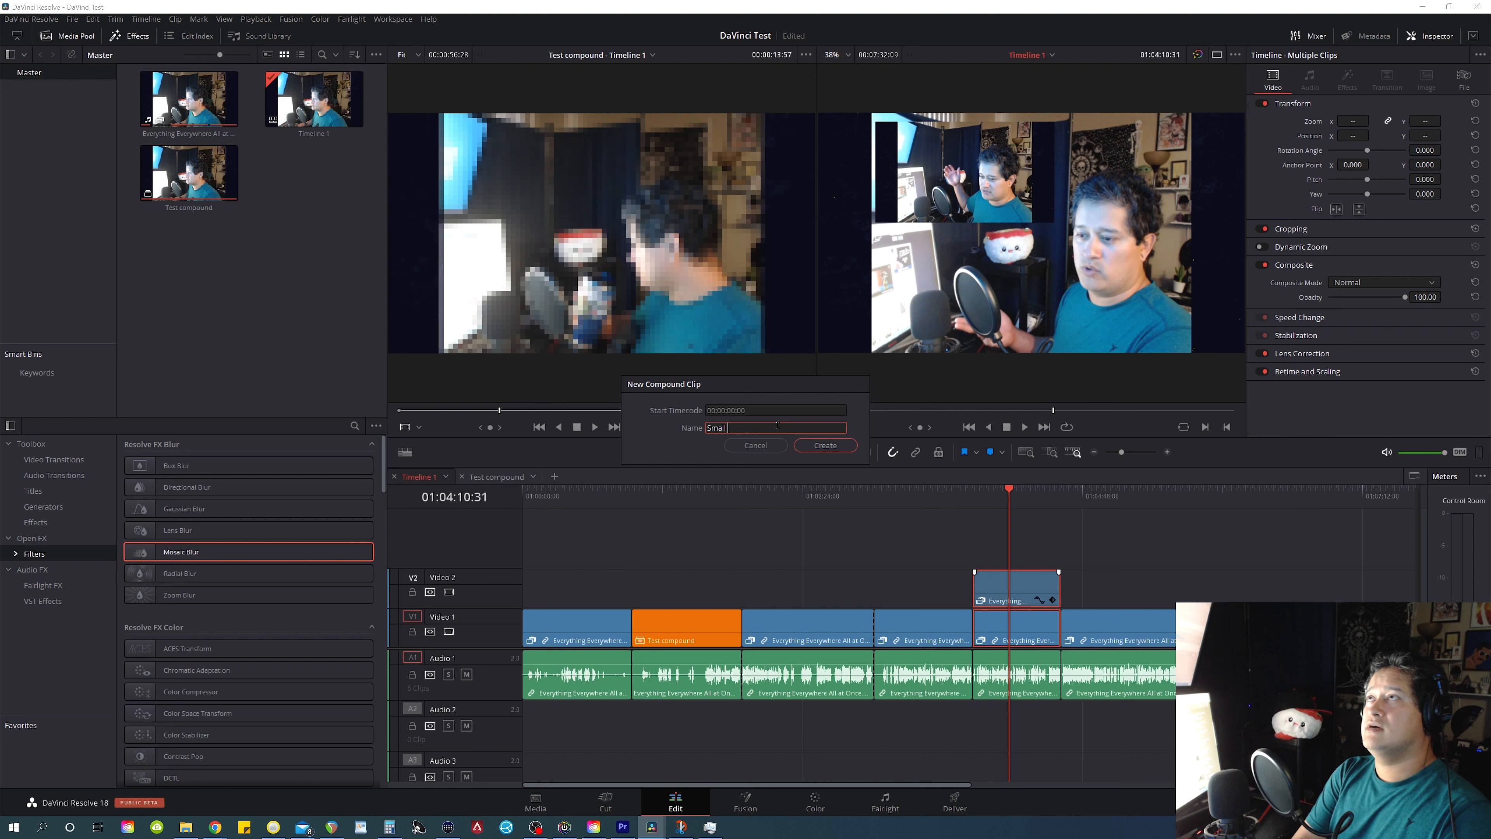
{"action": "type", "text": " Can top cornor"}
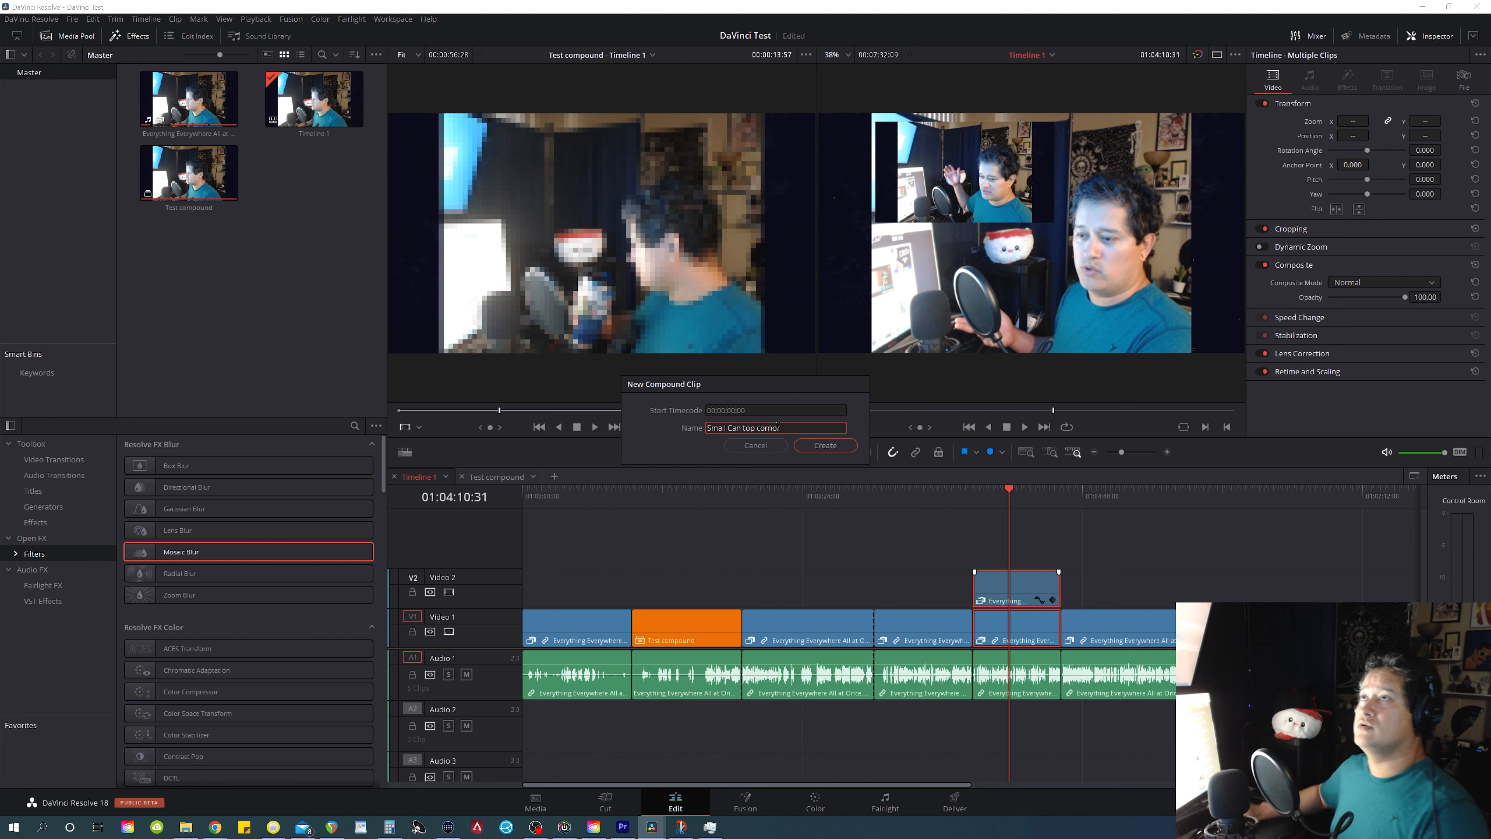
{"action": "left_click", "coordinate": [817, 447]}
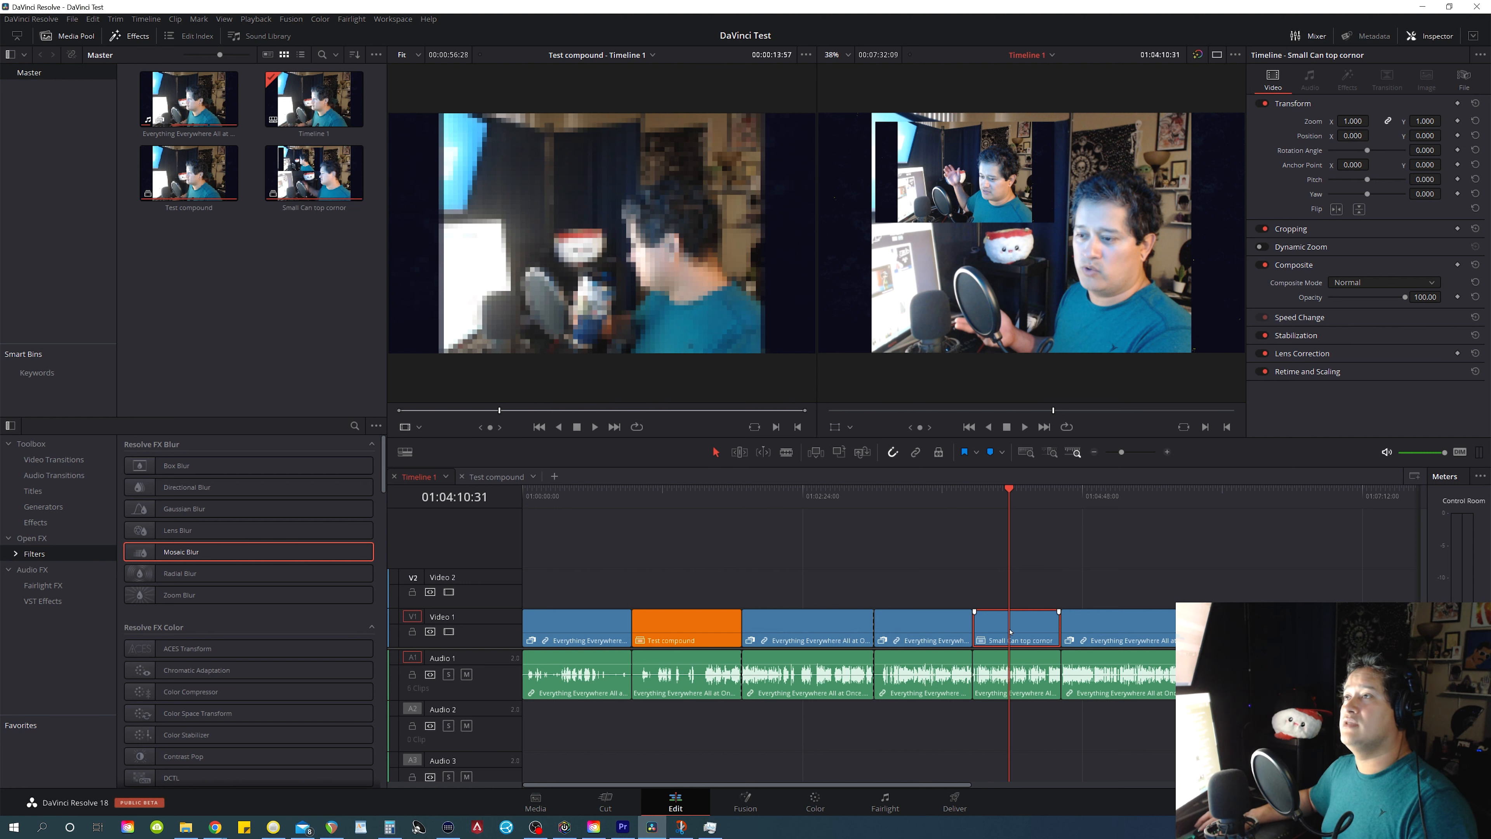
Set the clip color of the Small Can top cornor compound clip to Lime.
{"action": "left_click", "coordinate": [1023, 560]}
{"action": "mouse_move", "coordinate": [1010, 491]}
{"action": "left_mouse_down"}
{"action": "mouse_move", "coordinate": [1038, 491]}
{"action": "mouse_move", "coordinate": [1013, 491]}
{"action": "left_mouse_up"}
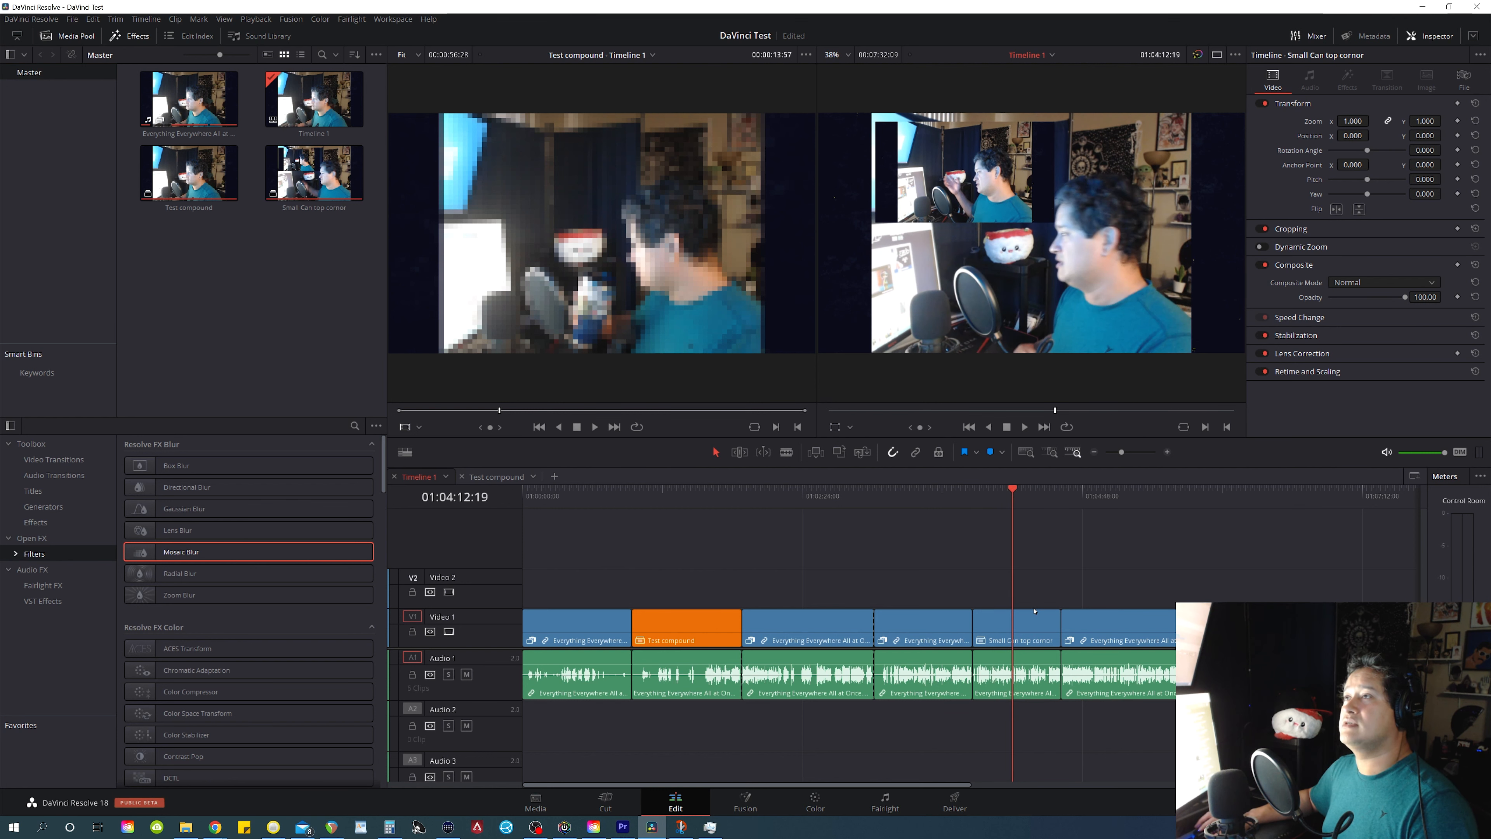
{"action": "left_click", "coordinate": [1030, 633]}
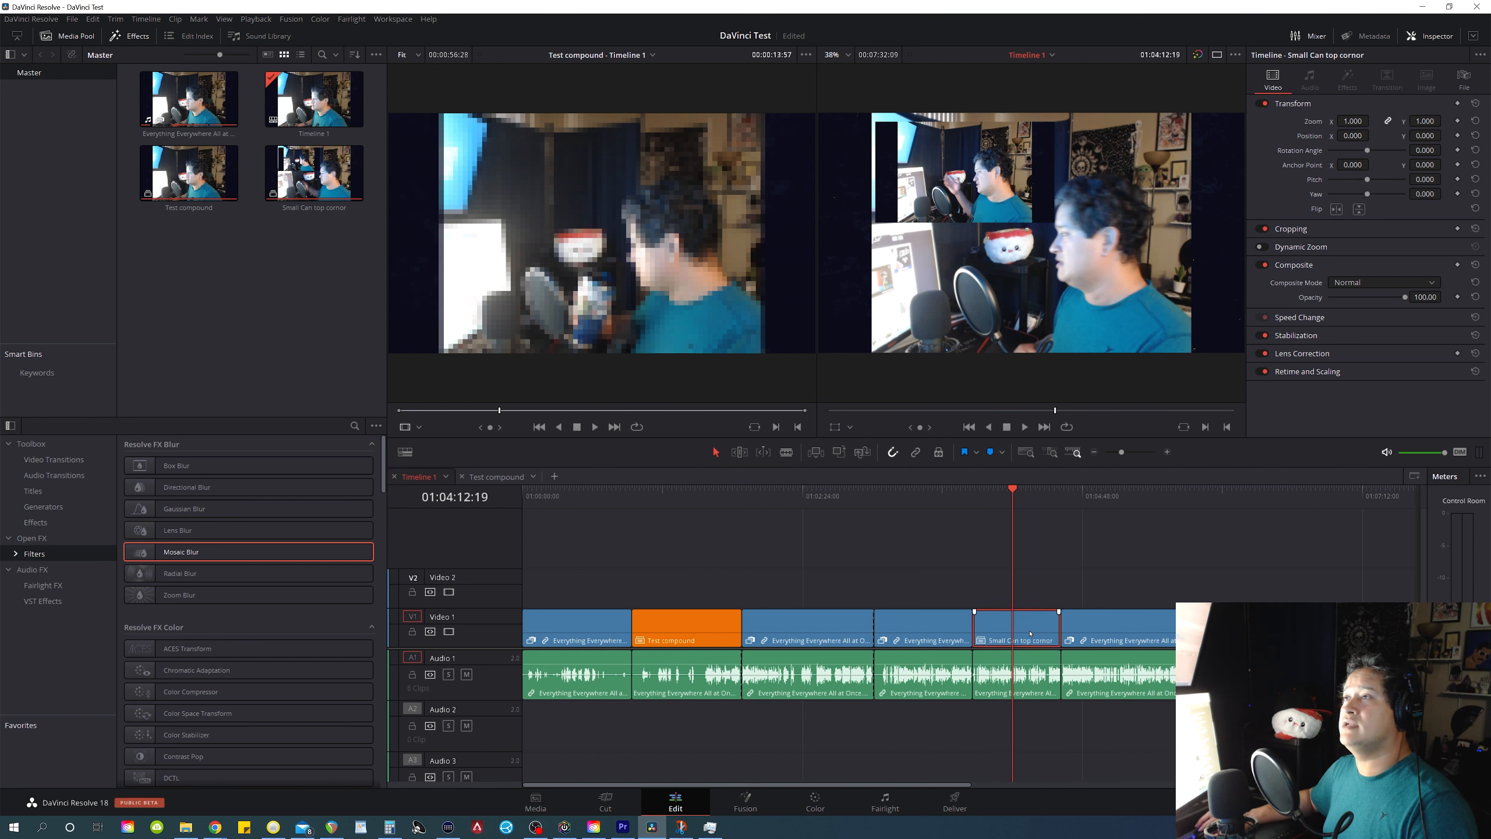
{"action": "right_click", "coordinate": [1027, 624]}
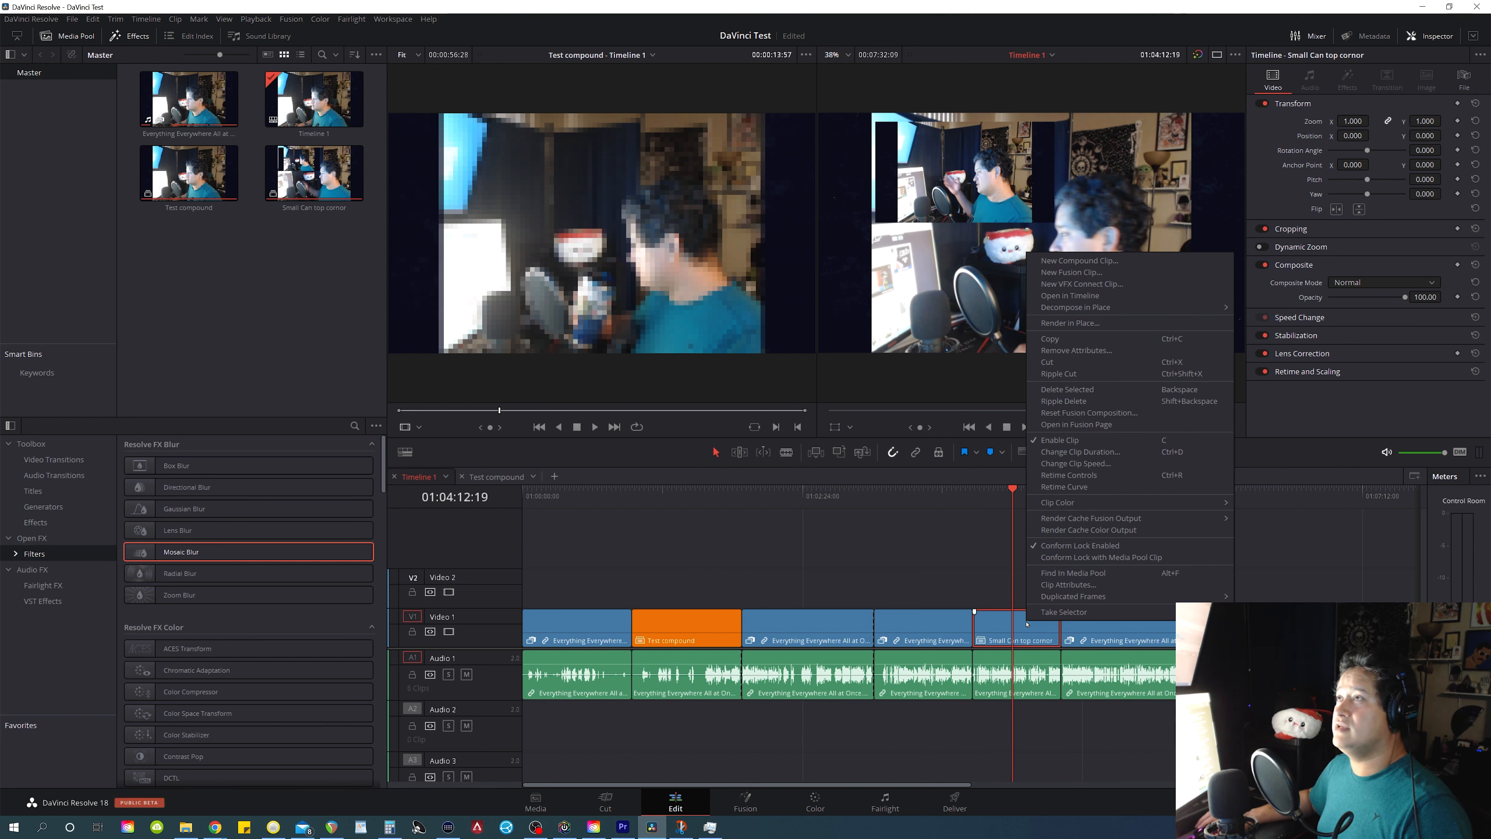
{"action": "mouse_move", "coordinate": [1174, 503]}
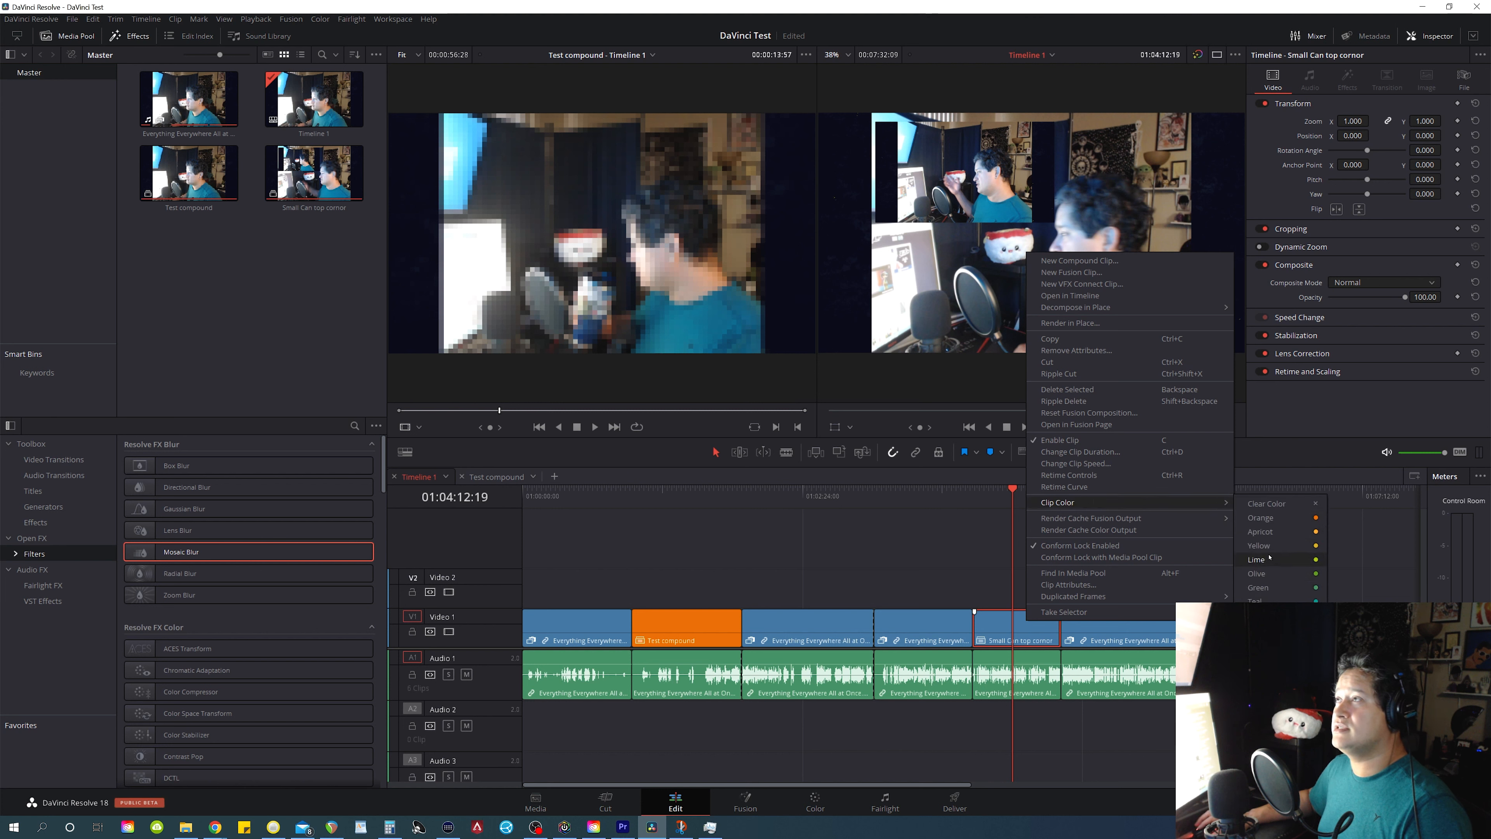
{"action": "left_click", "coordinate": [1257, 559]}
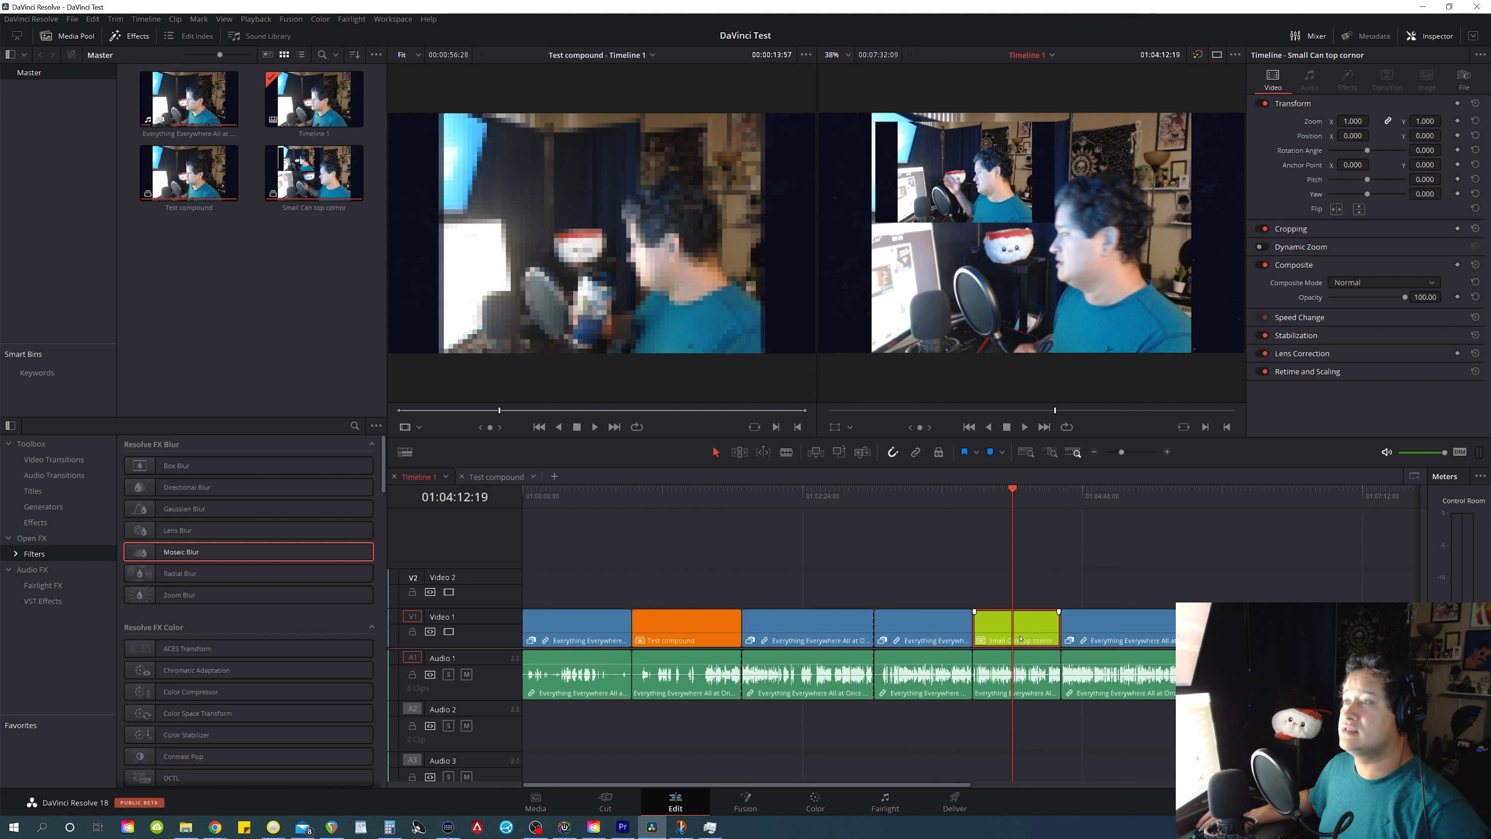
Open the Small Can top cornor compound clip in its own timeline for editing.
{"action": "double_click", "coordinate": [1028, 620]}
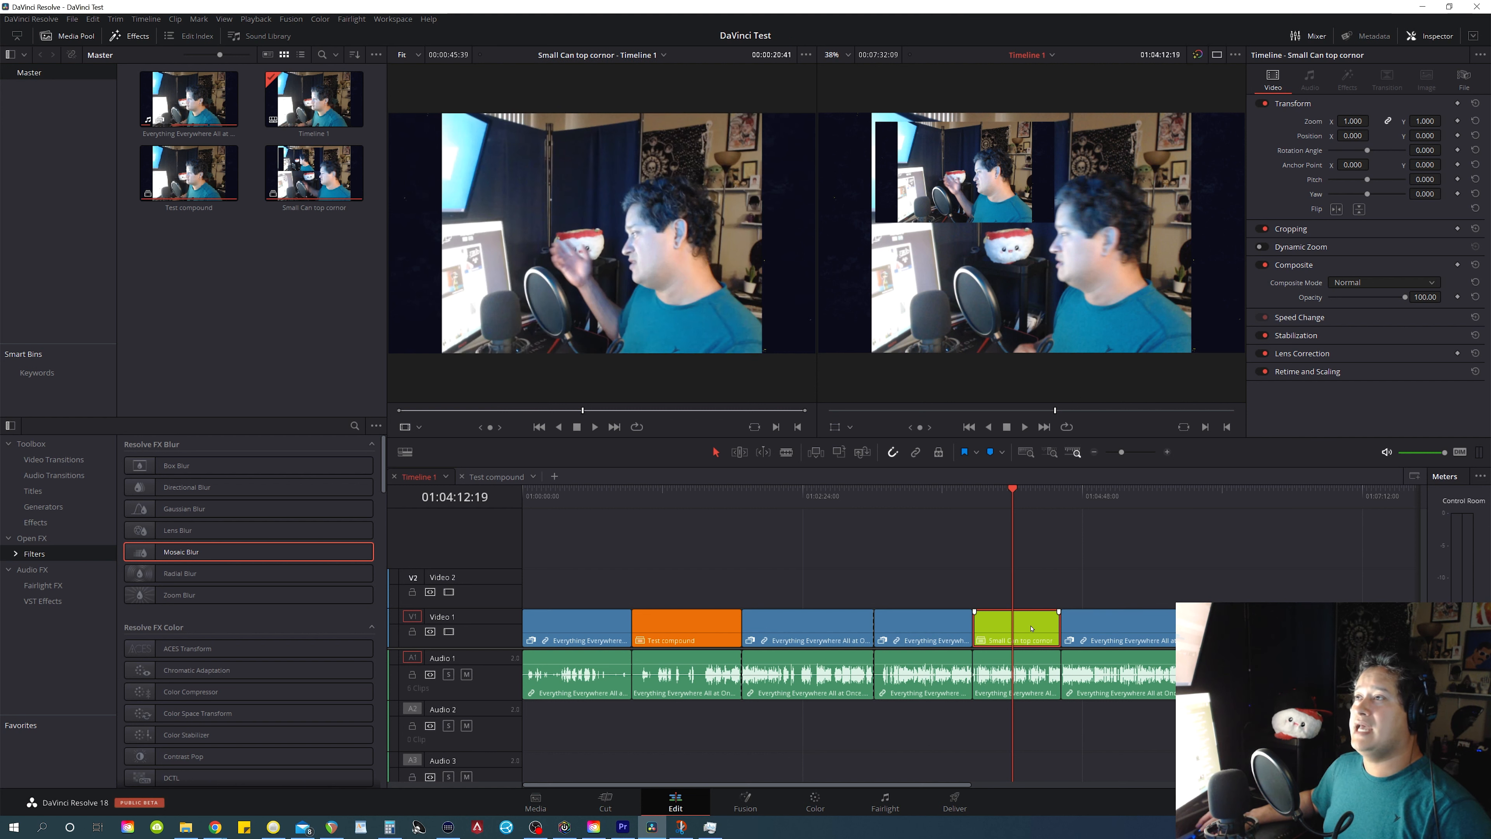
{"action": "right_click", "coordinate": [646, 608]}
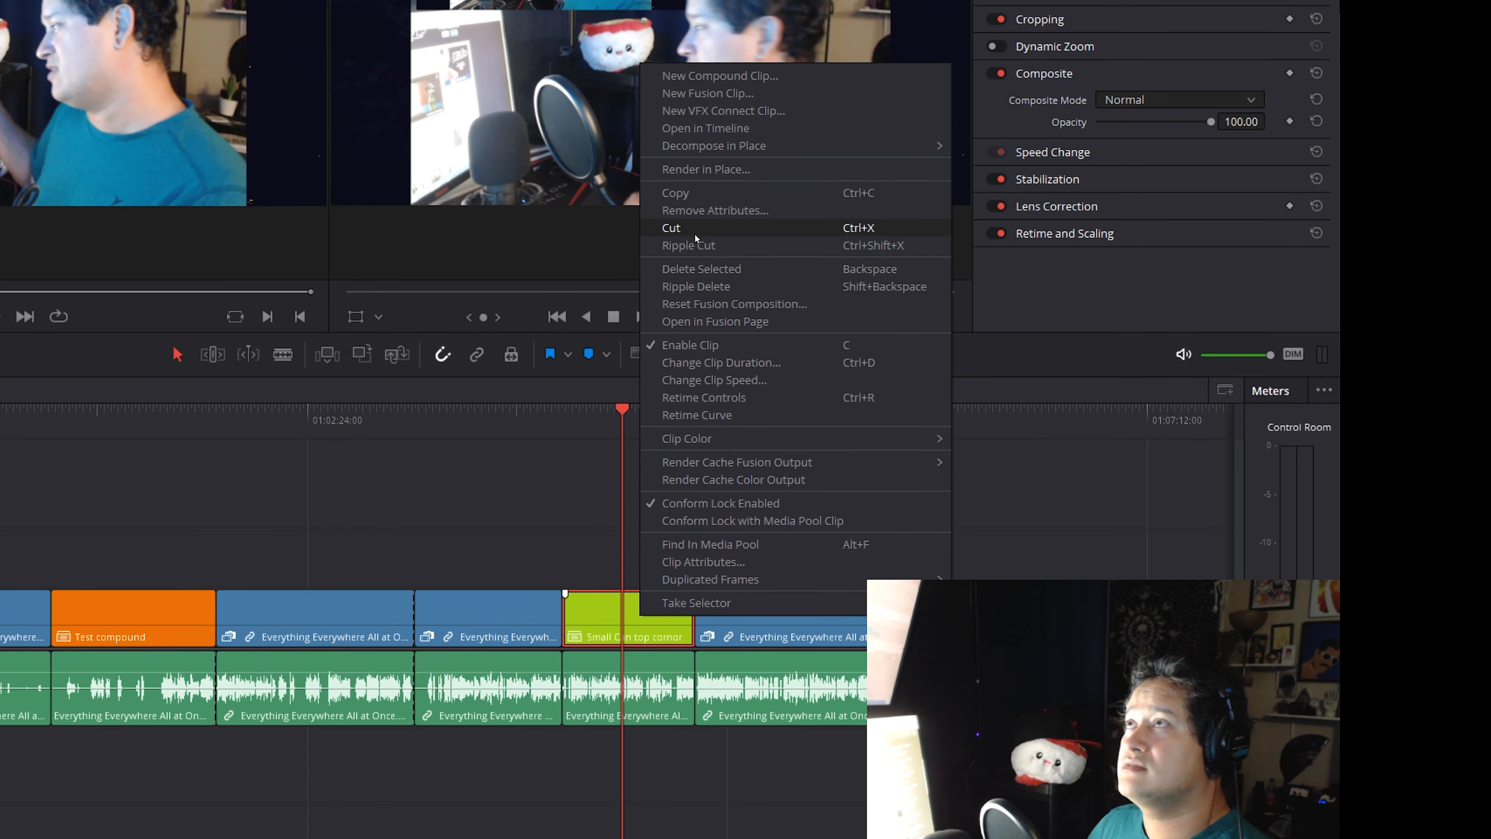
{"action": "left_click", "coordinate": [705, 128]}
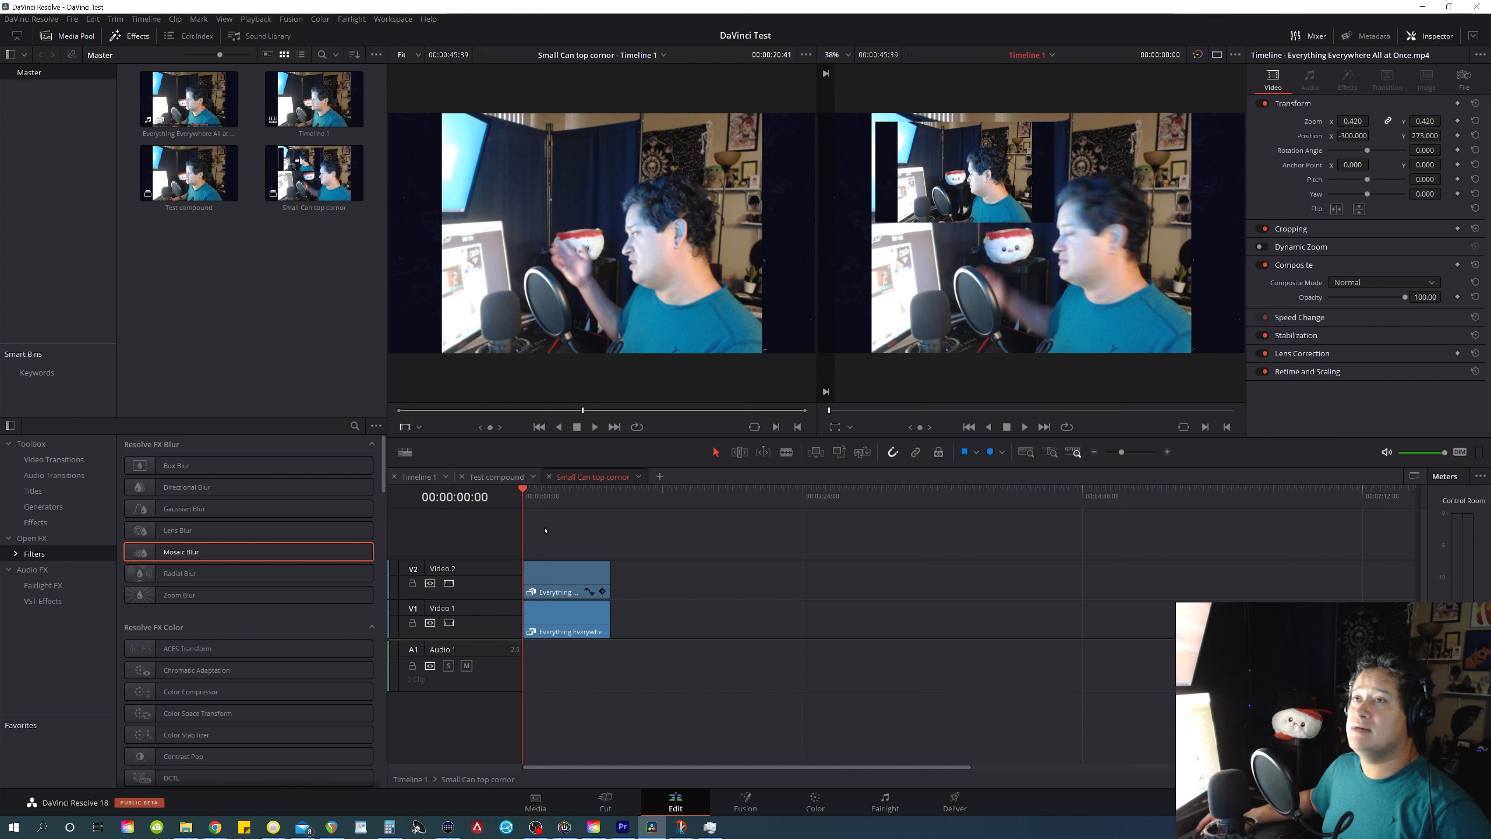
Reposition and tilt the small clip on Video 2 with position Y 155, pitch 0.283 and yaw 0.310.
{"action": "left_click_drag", "start_coordinate": [524, 490], "coordinate": [563, 490]}
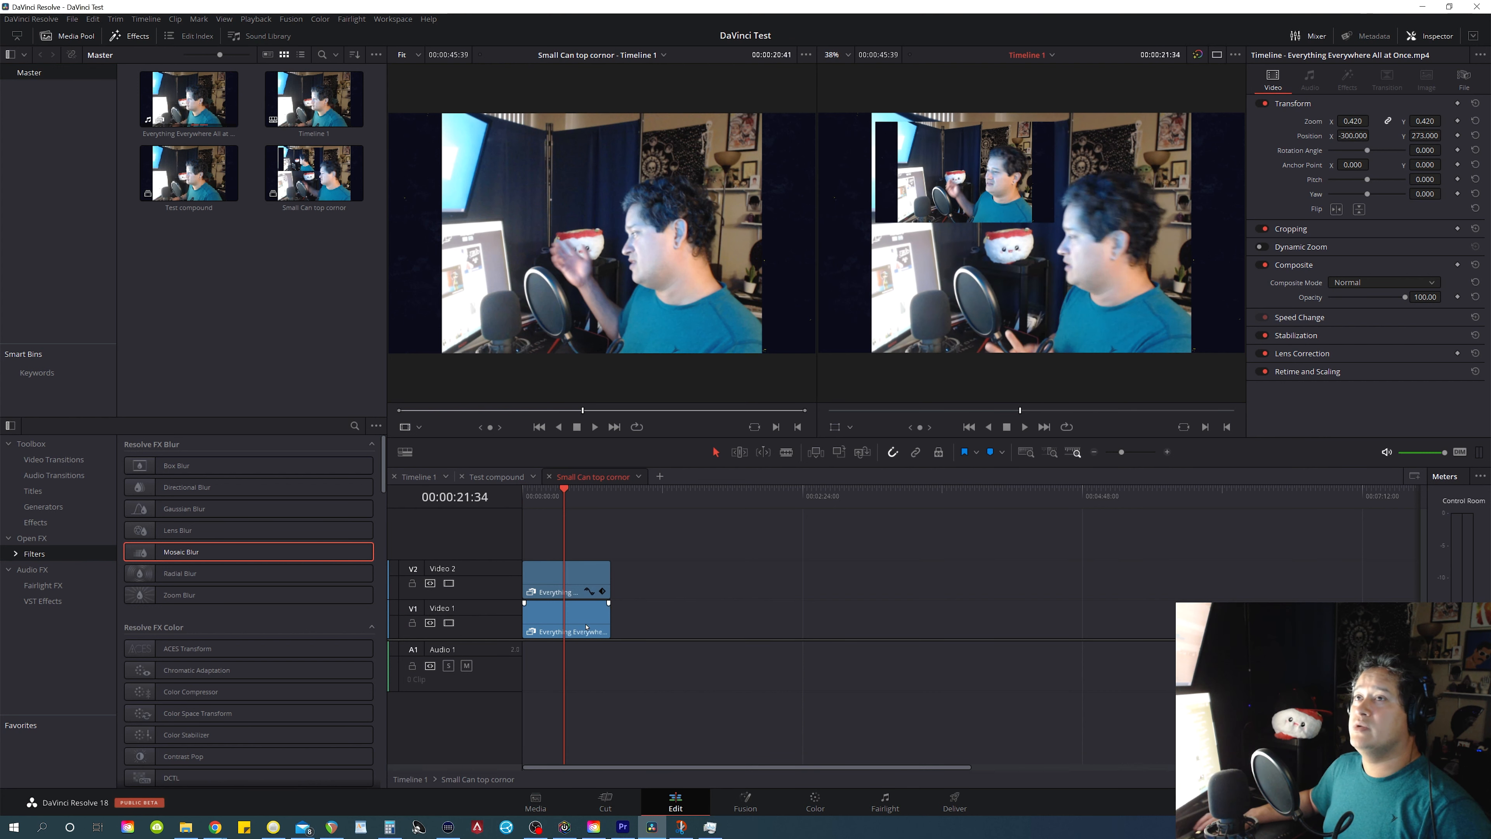
{"action": "left_click", "coordinate": [577, 564]}
{"action": "left_click_drag", "start_coordinate": [1427, 136], "coordinate": [1382, 155]}
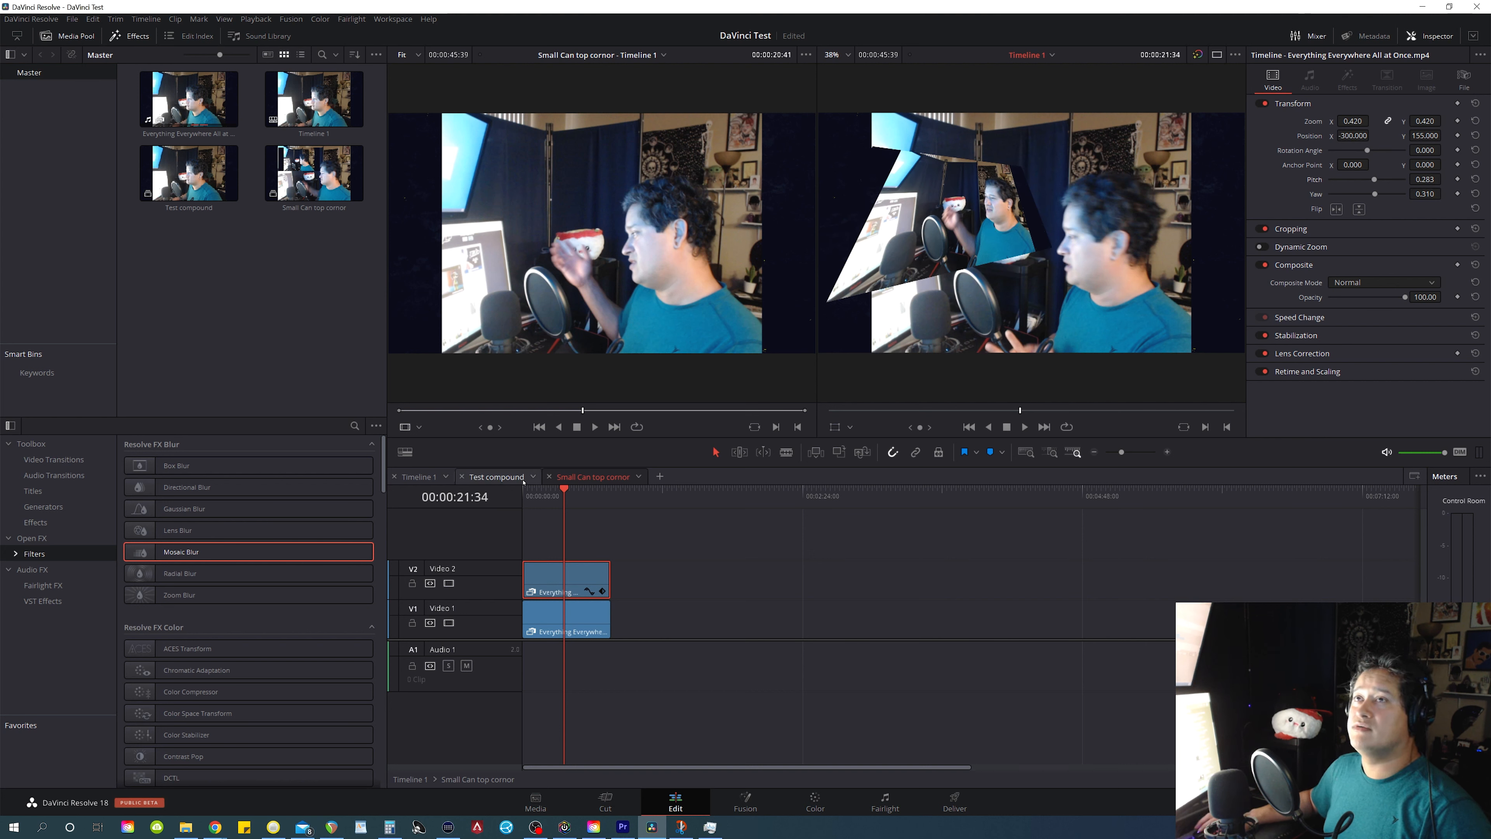
Return to Timeline 1 and decompose the Small Can top cornor compound clip in place, using clips only.
{"action": "left_click", "coordinate": [426, 478]}
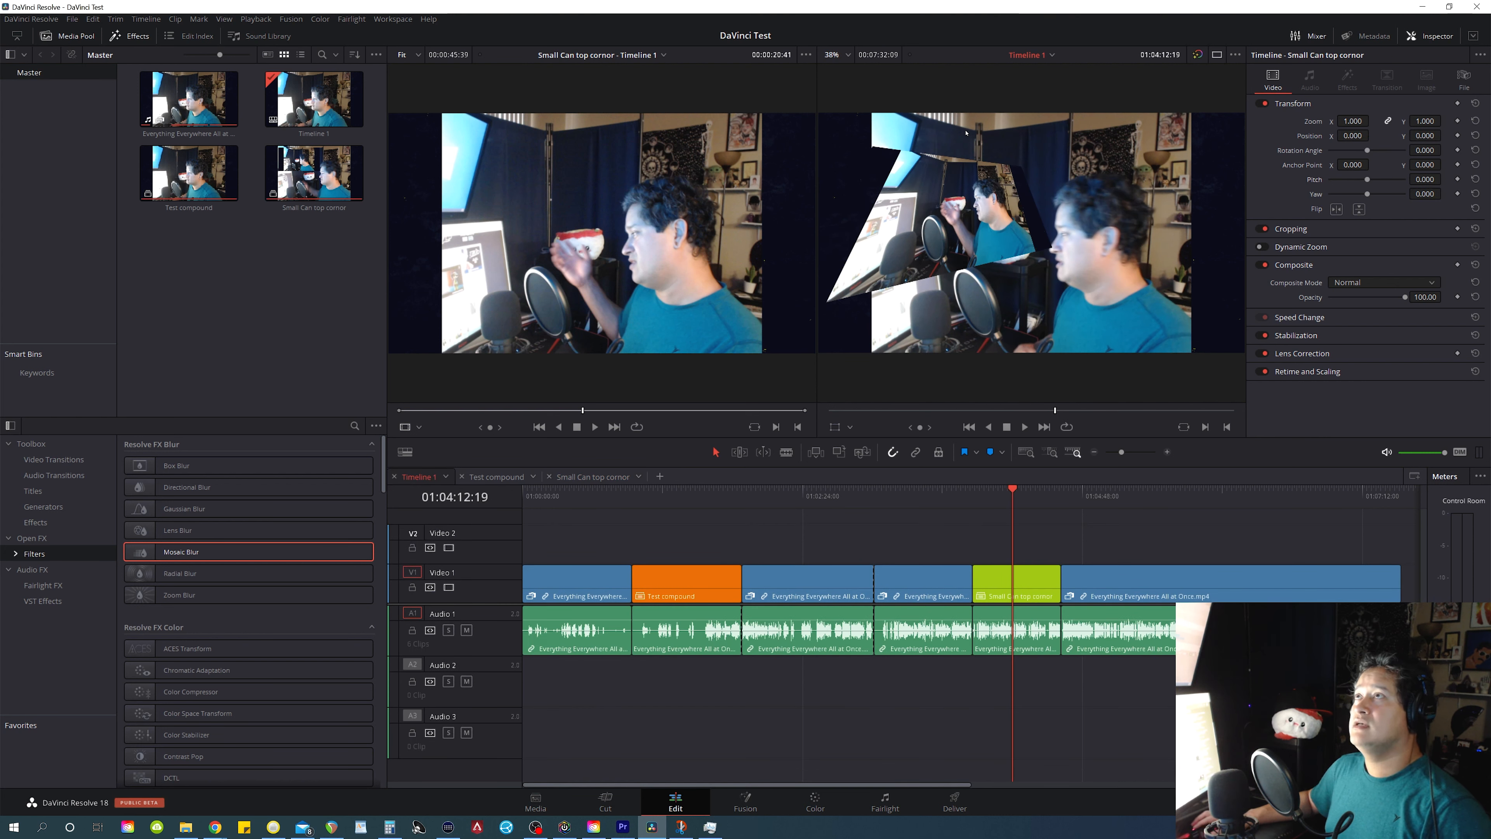
{"action": "left_click_drag", "start_coordinate": [1013, 509], "coordinate": [1032, 509]}
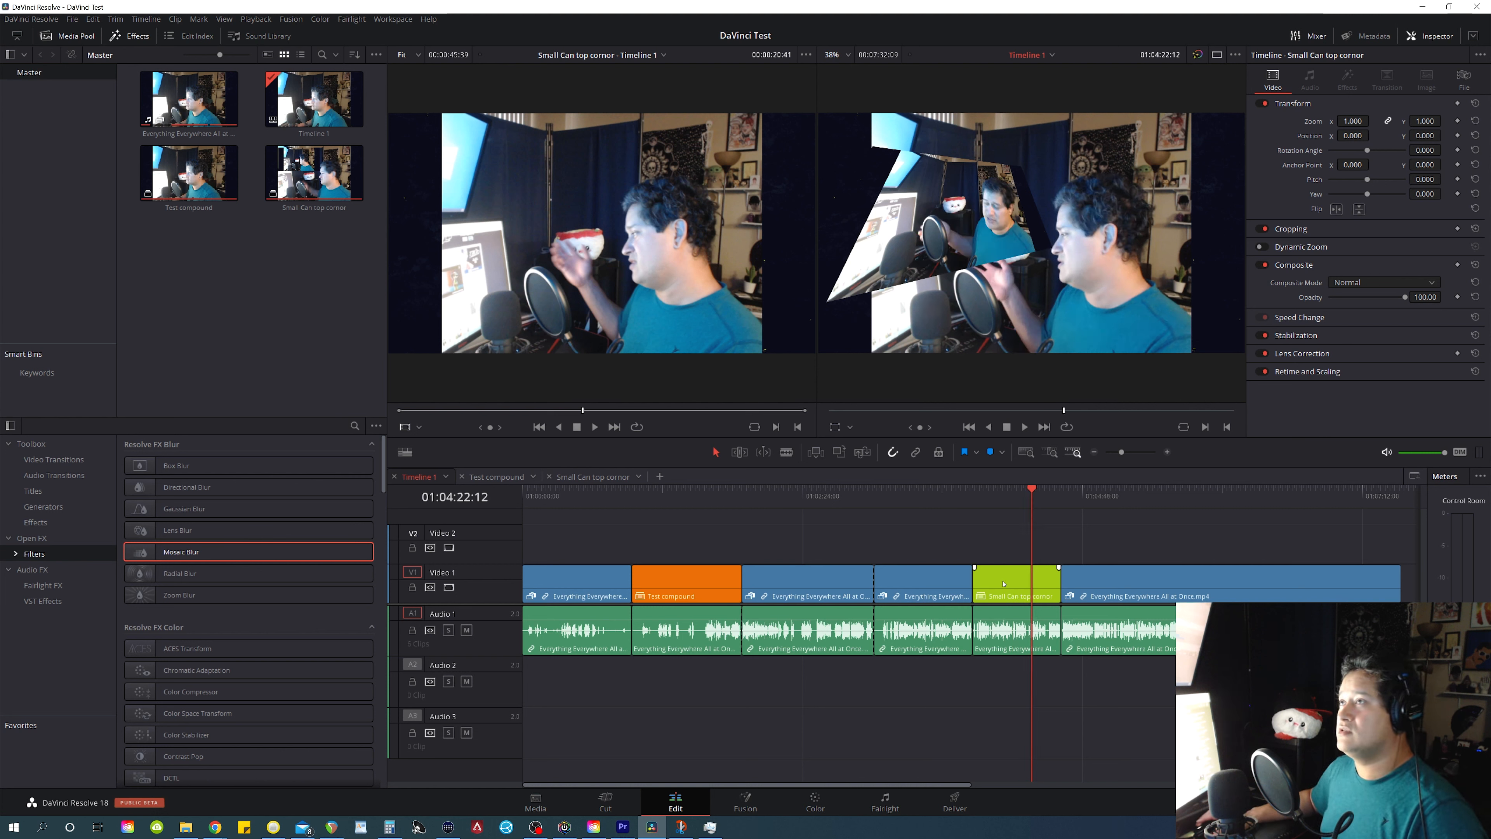
{"action": "right_click", "coordinate": [1010, 567]}
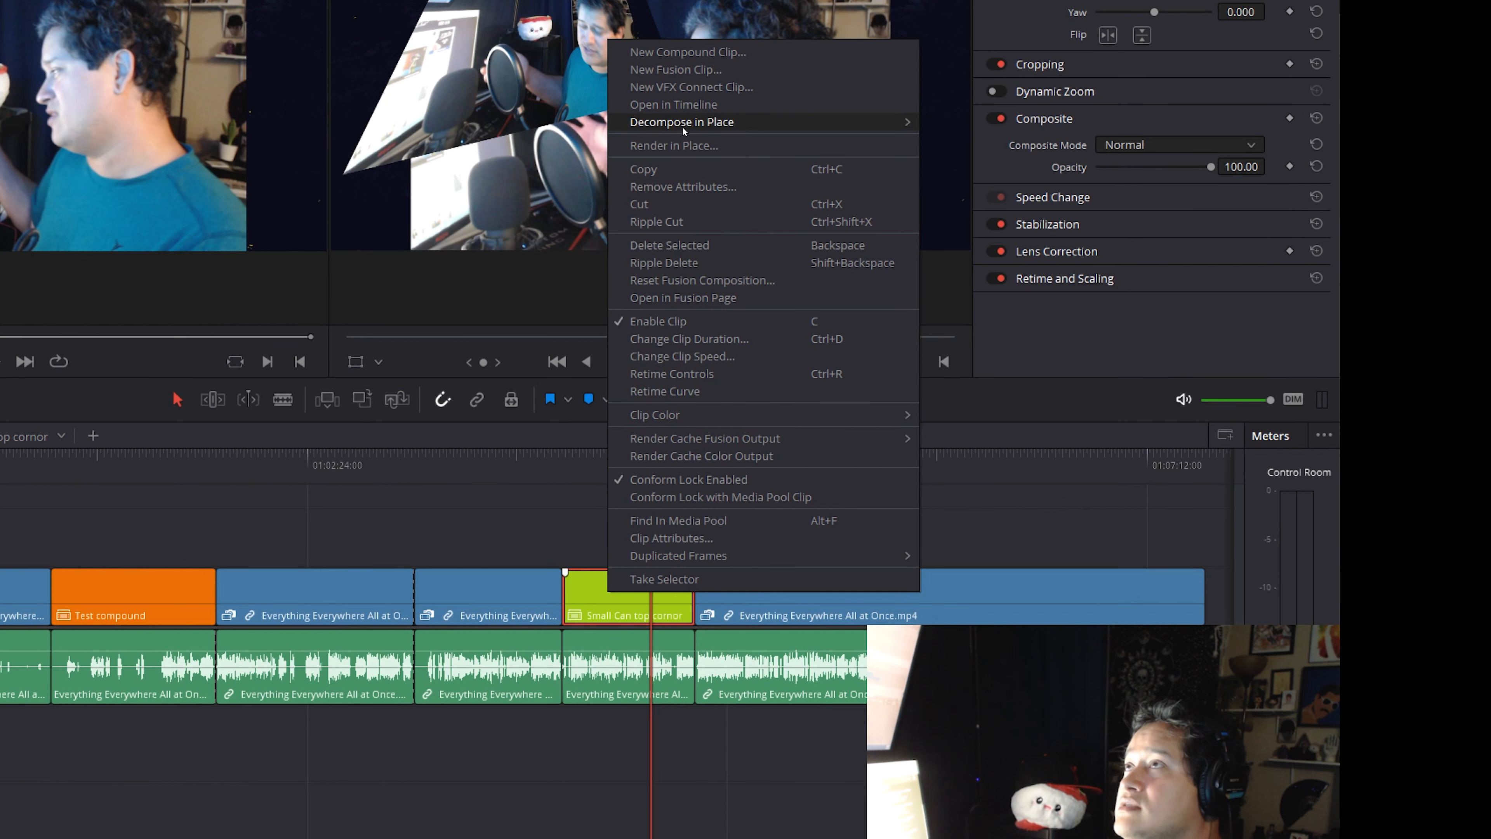
{"action": "mouse_move", "coordinate": [684, 123]}
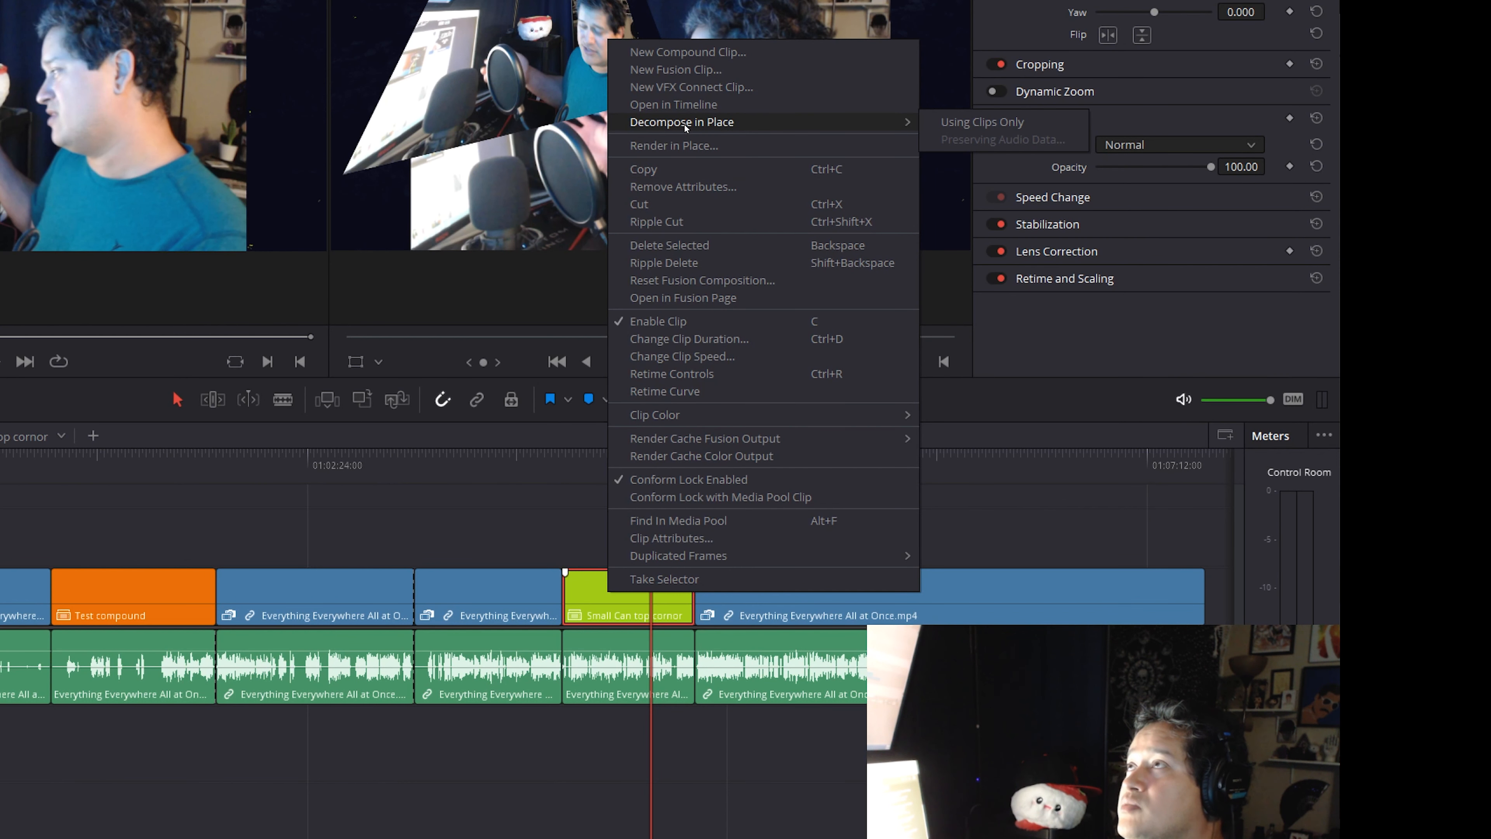
{"action": "left_click", "coordinate": [952, 122]}
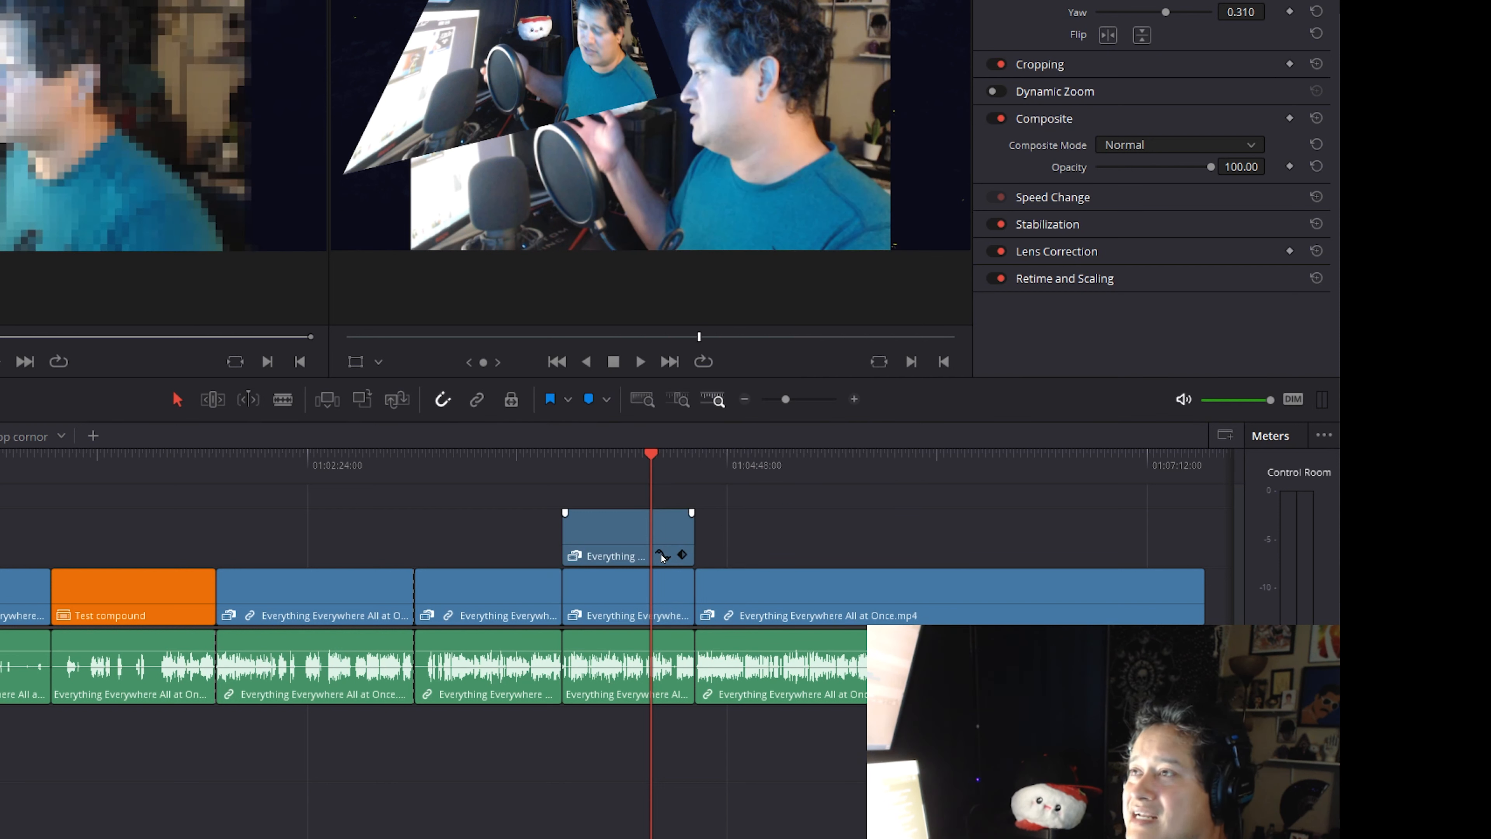
Combine the decomposed clips on Video 1 and Video 2 into a new compound clip, keeping the default name.
{"action": "left_click_drag", "start_coordinate": [652, 487], "coordinate": [612, 468]}
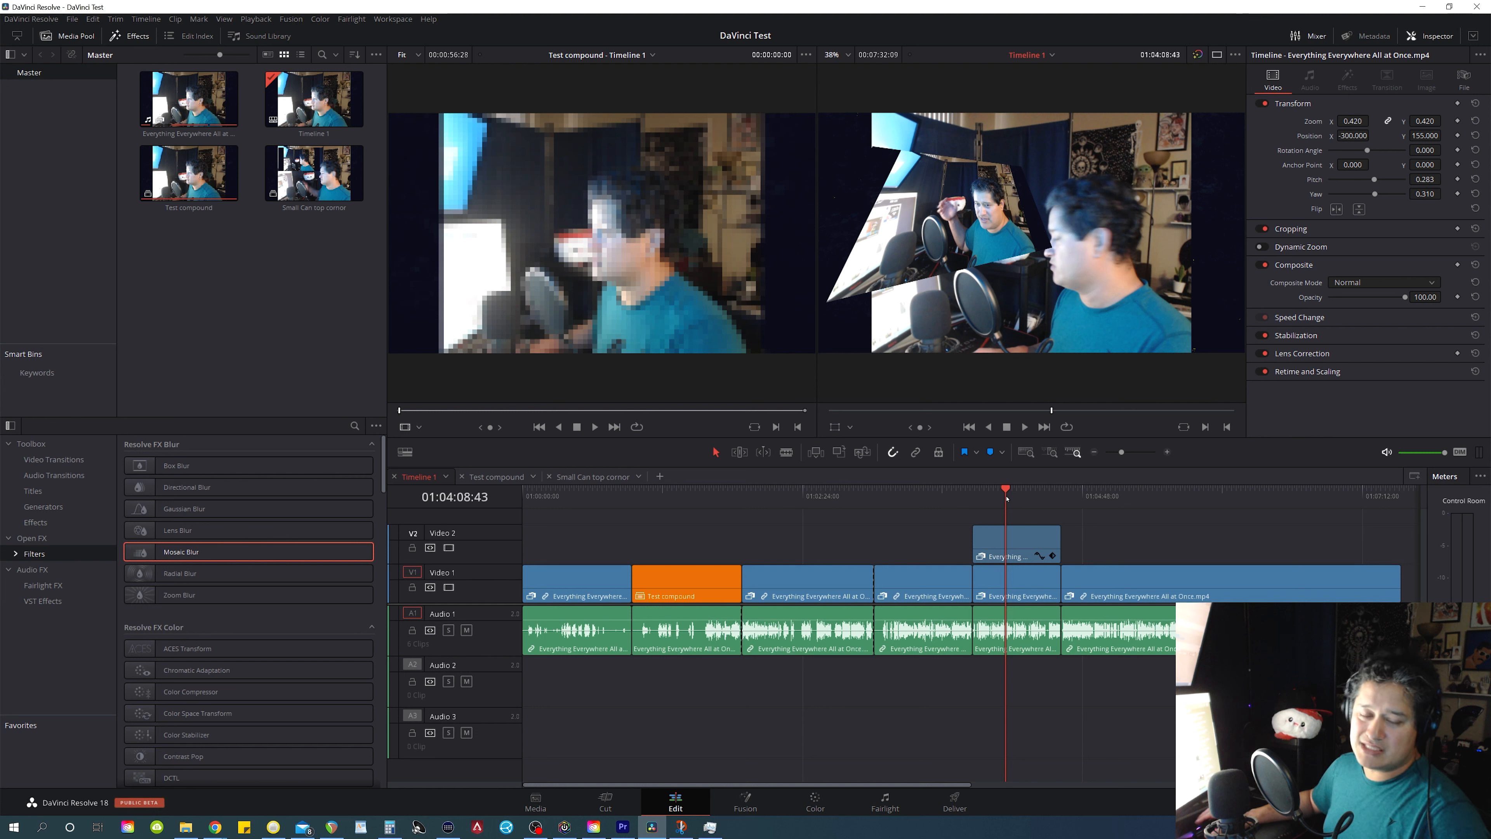
{"action": "mouse_move", "coordinate": [1005, 498]}
{"action": "left_mouse_down"}
{"action": "mouse_move", "coordinate": [1020, 501]}
{"action": "mouse_move", "coordinate": [990, 503]}
{"action": "mouse_move", "coordinate": [1028, 507]}
{"action": "left_mouse_up"}
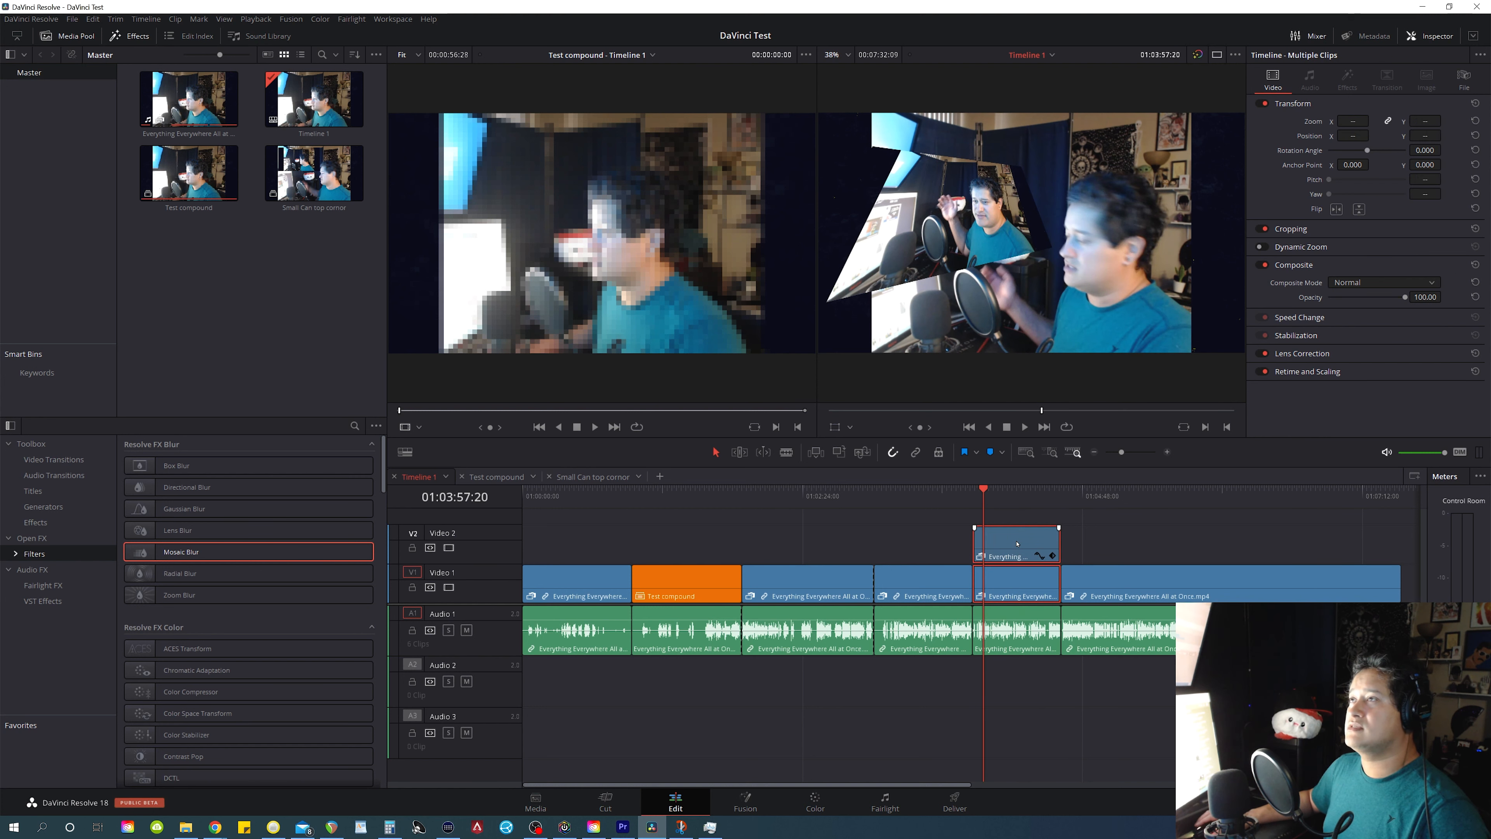
{"action": "right_click", "coordinate": [1016, 540]}
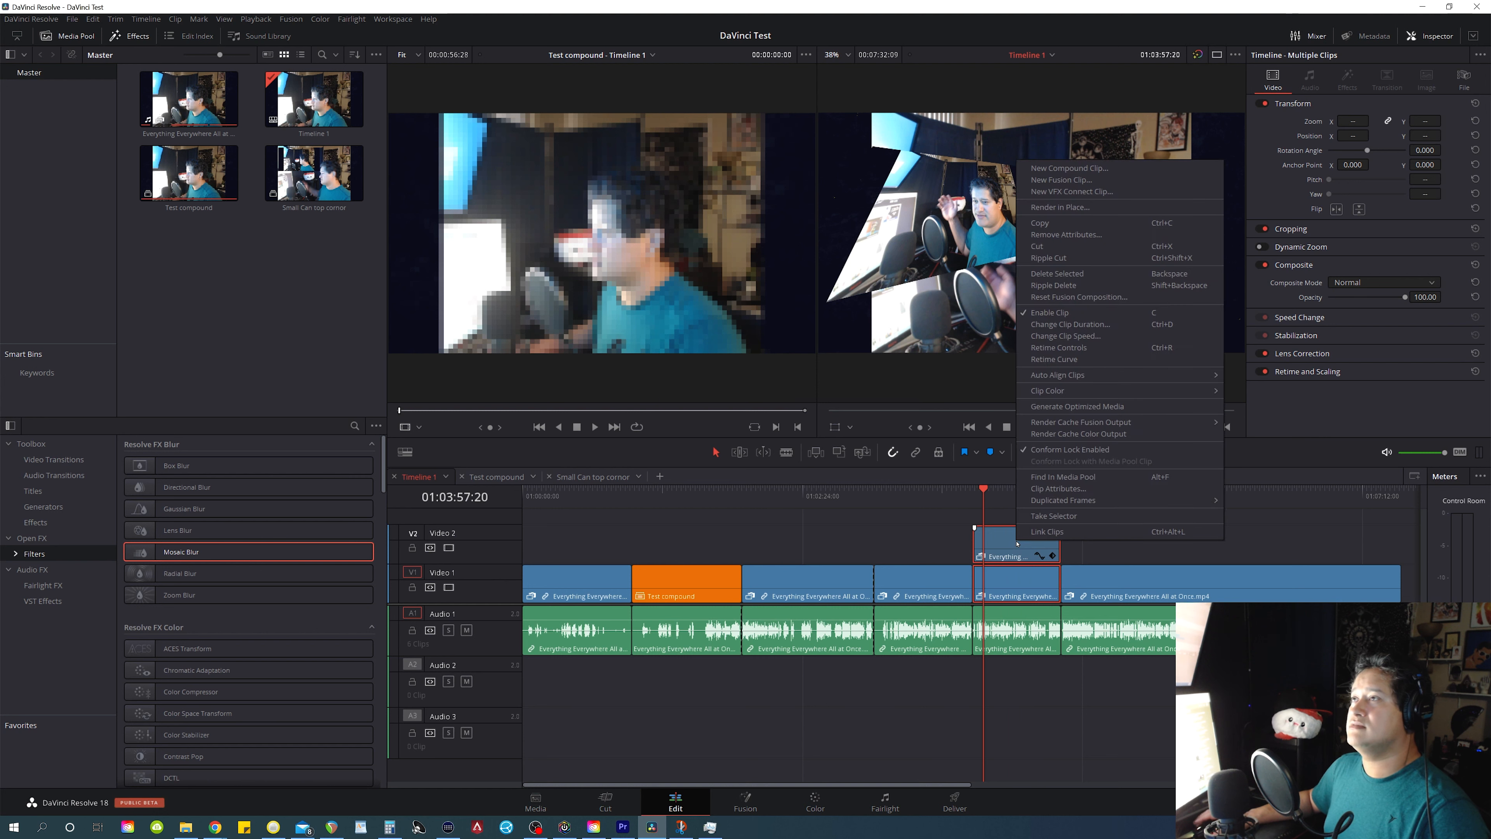
{"action": "left_click", "coordinate": [1070, 169]}
{"action": "left_click", "coordinate": [839, 448]}
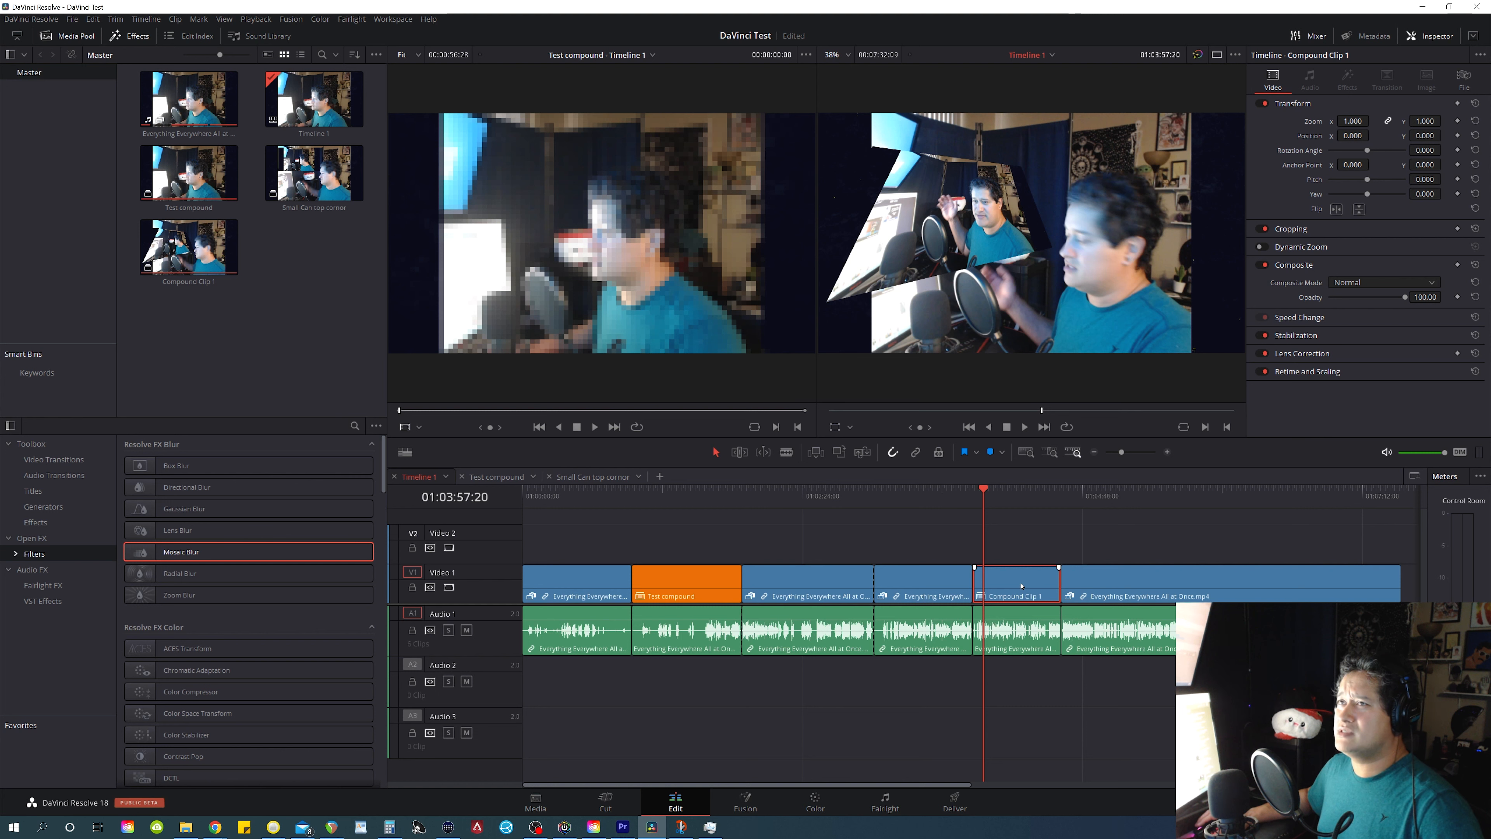
Set the clip color of the new compound clip to Navy.
{"action": "right_click", "coordinate": [1022, 586]}
{"action": "mouse_move", "coordinate": [1175, 464]}
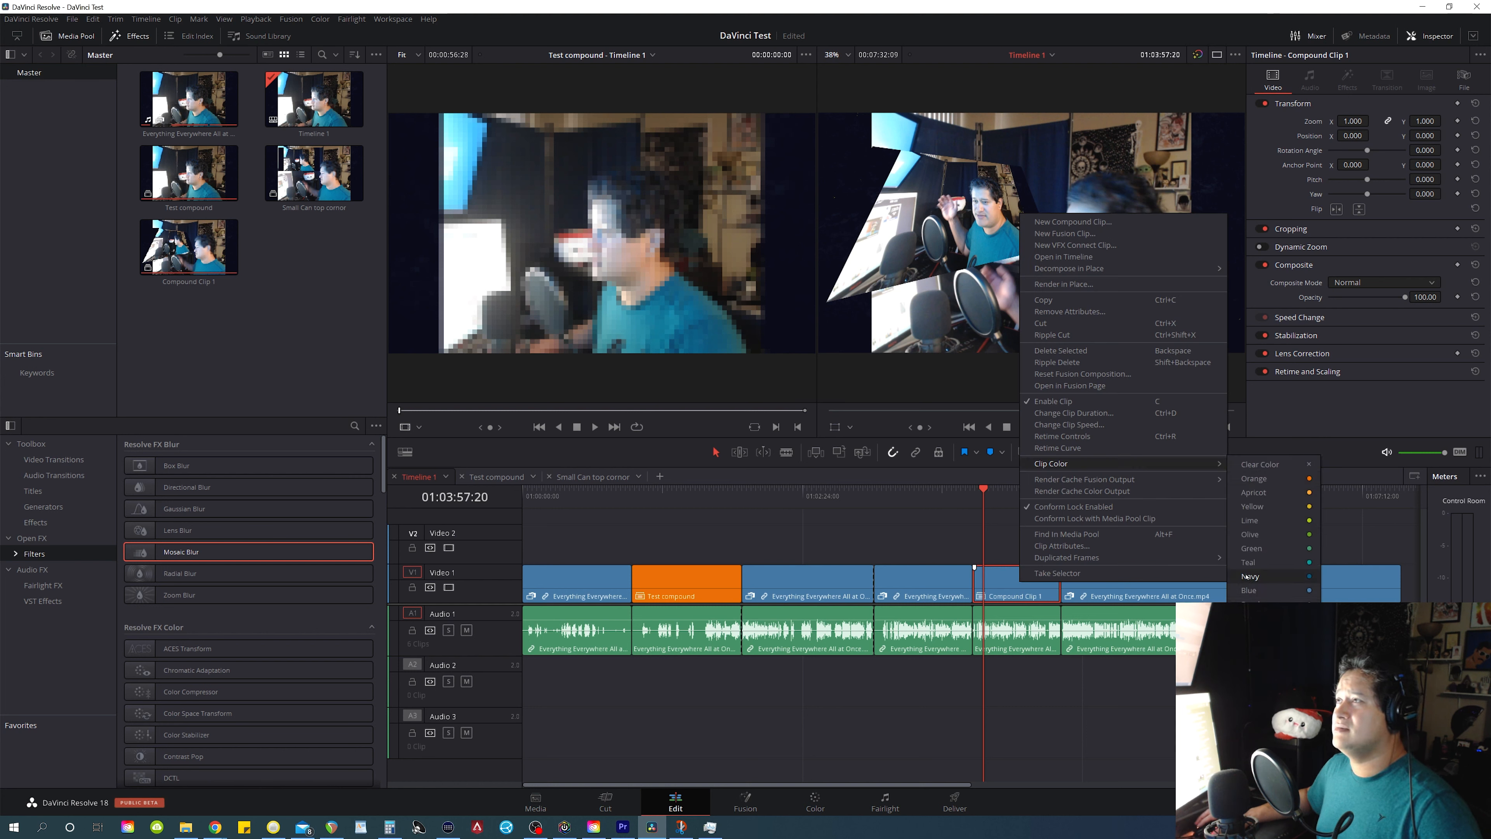
{"action": "left_click", "coordinate": [1261, 578]}
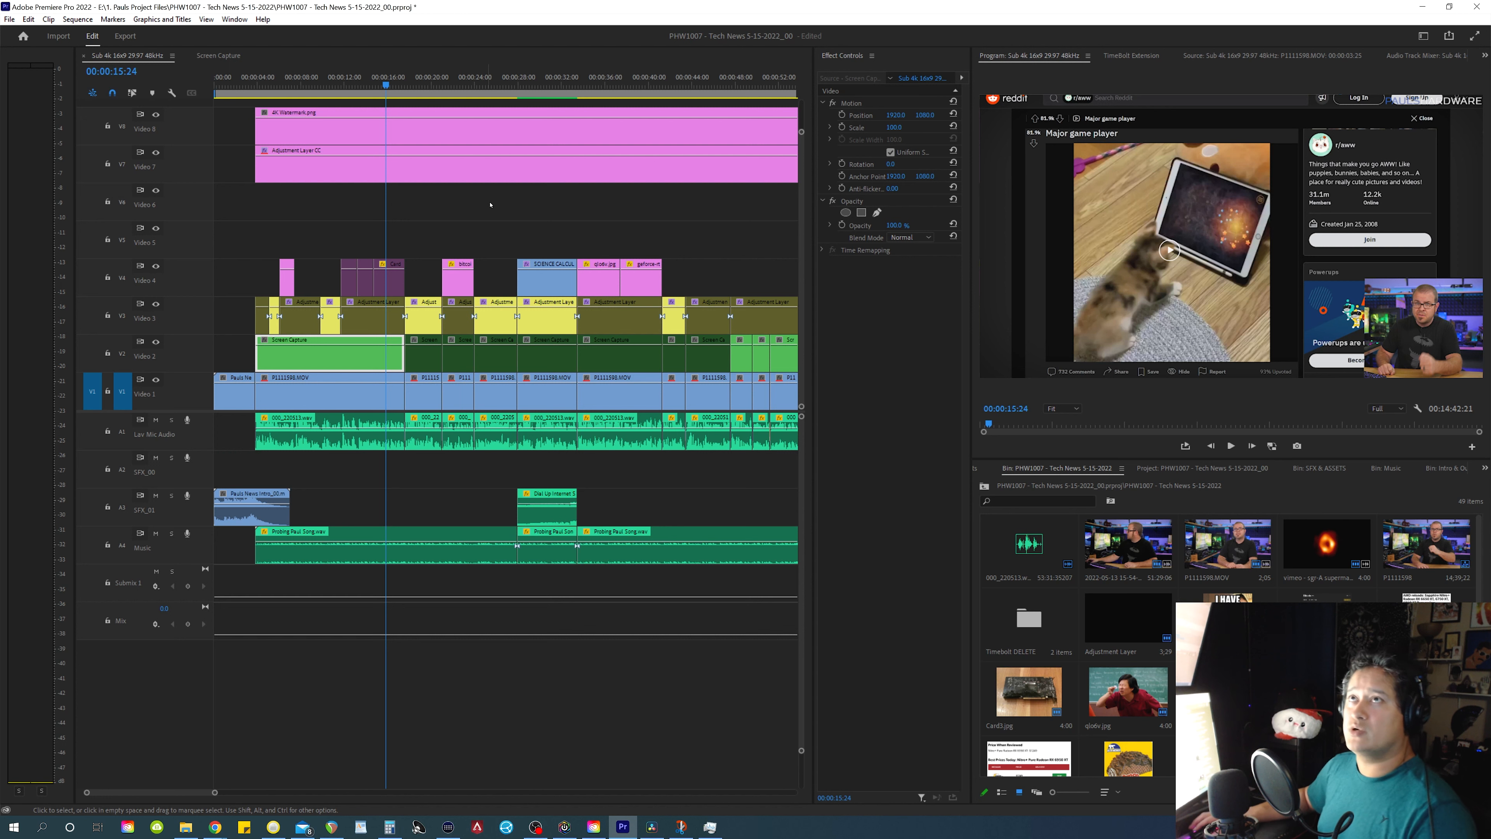
Switch to Premiere Pro and examine the stacked graphics on Video 4 to Video 6 near 00:10:02.
{"action": "left_click", "coordinate": [490, 214]}
{"action": "key", "text": "backslash"}
{"action": "left_click", "coordinate": [575, 211]}
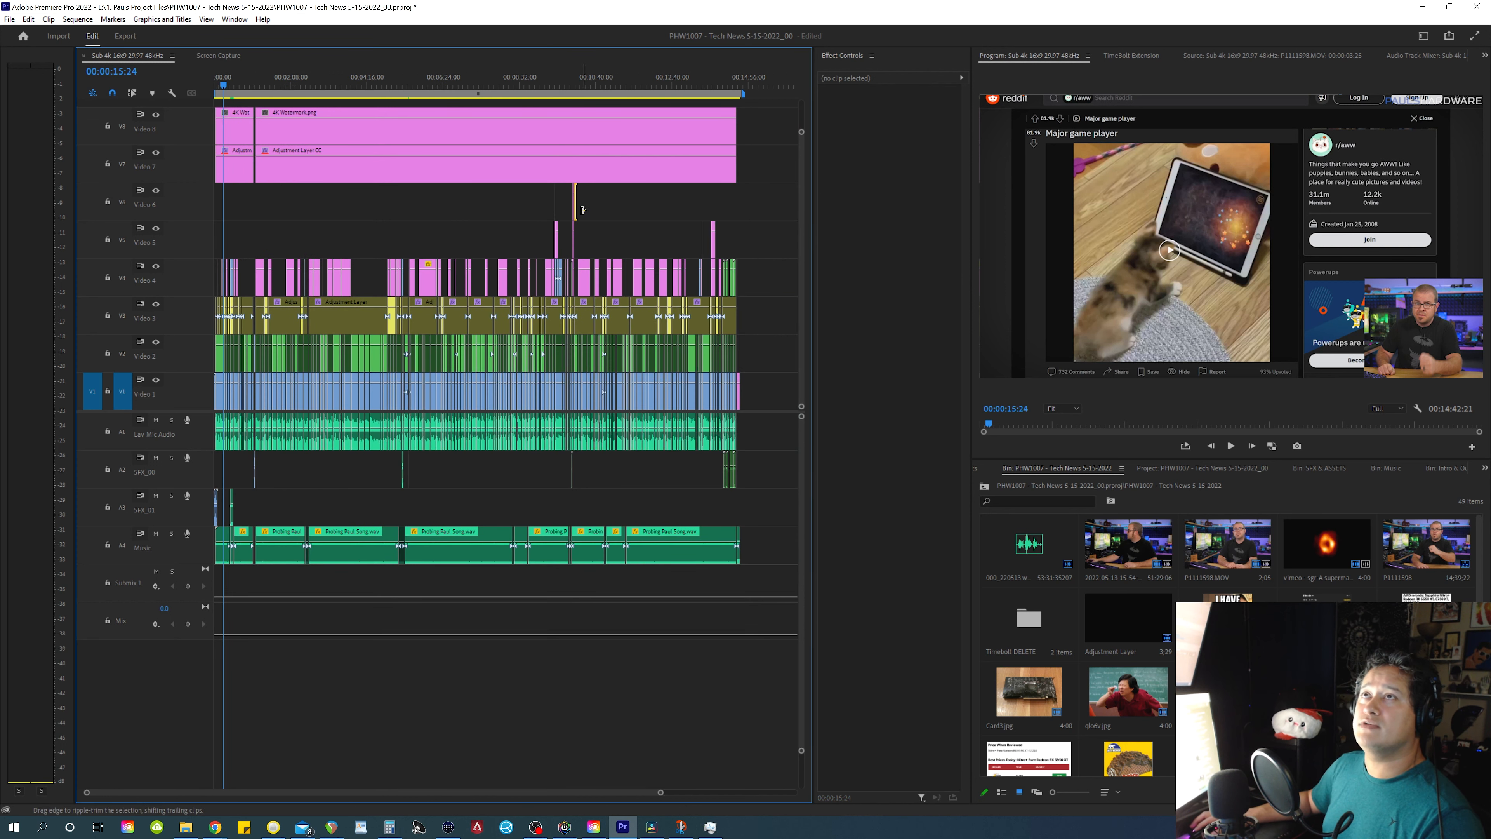
{"action": "left_click", "coordinate": [581, 82]}
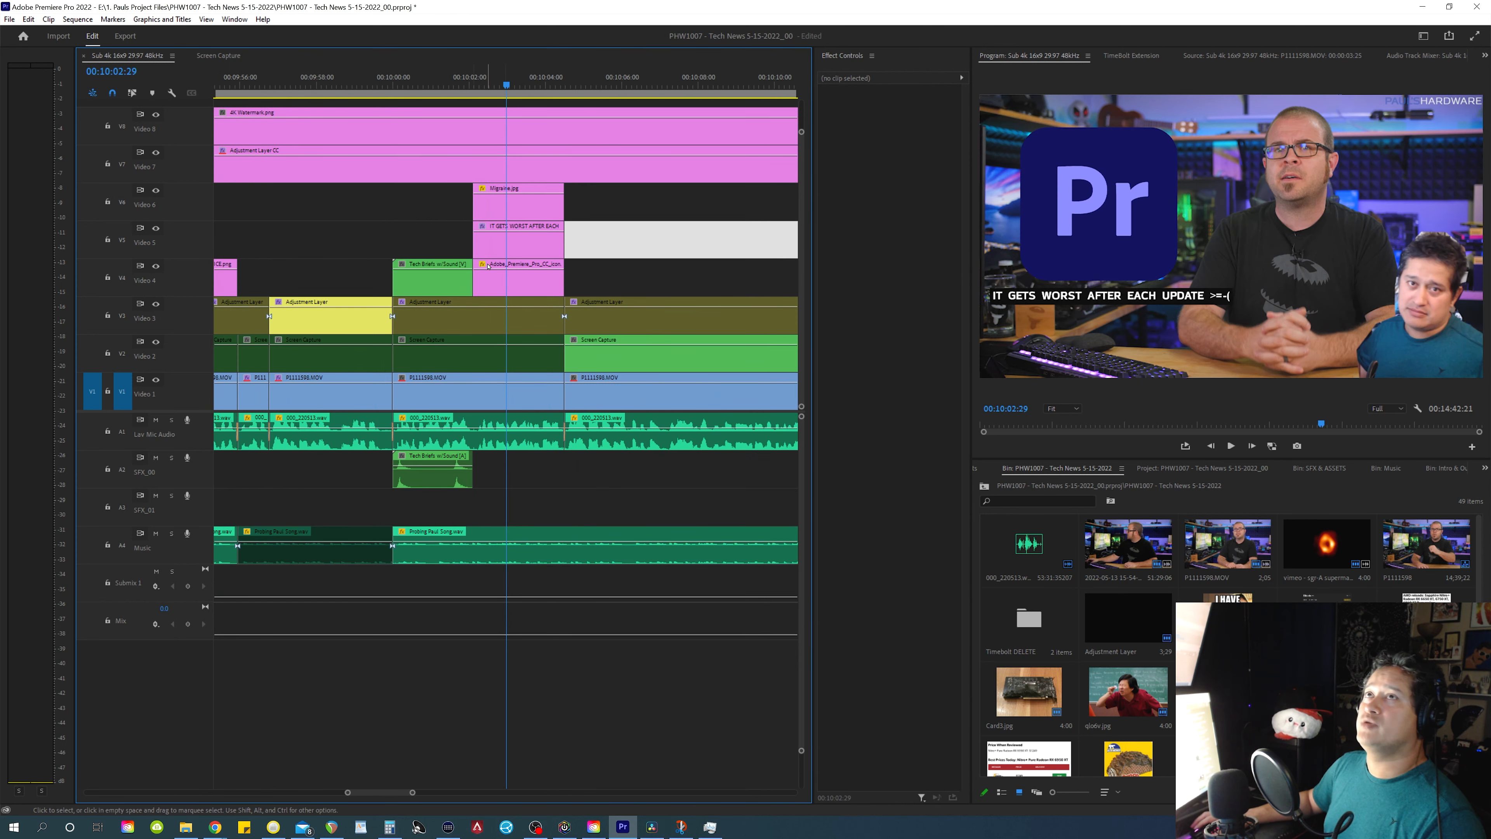
{"action": "left_click", "coordinate": [522, 205]}
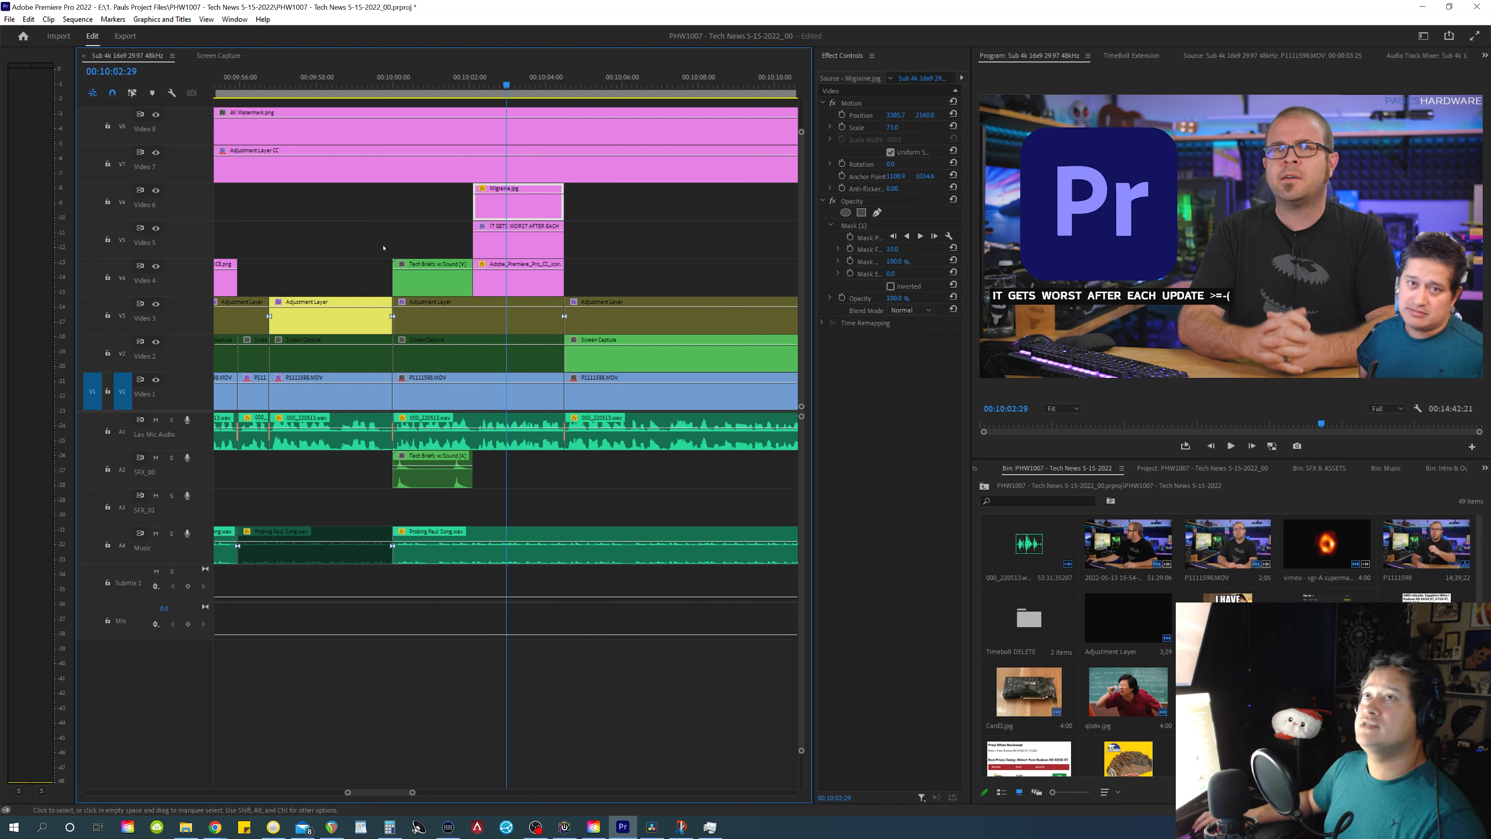
{"action": "left_click", "coordinate": [550, 244]}
{"action": "left_click", "coordinate": [1075, 217]}
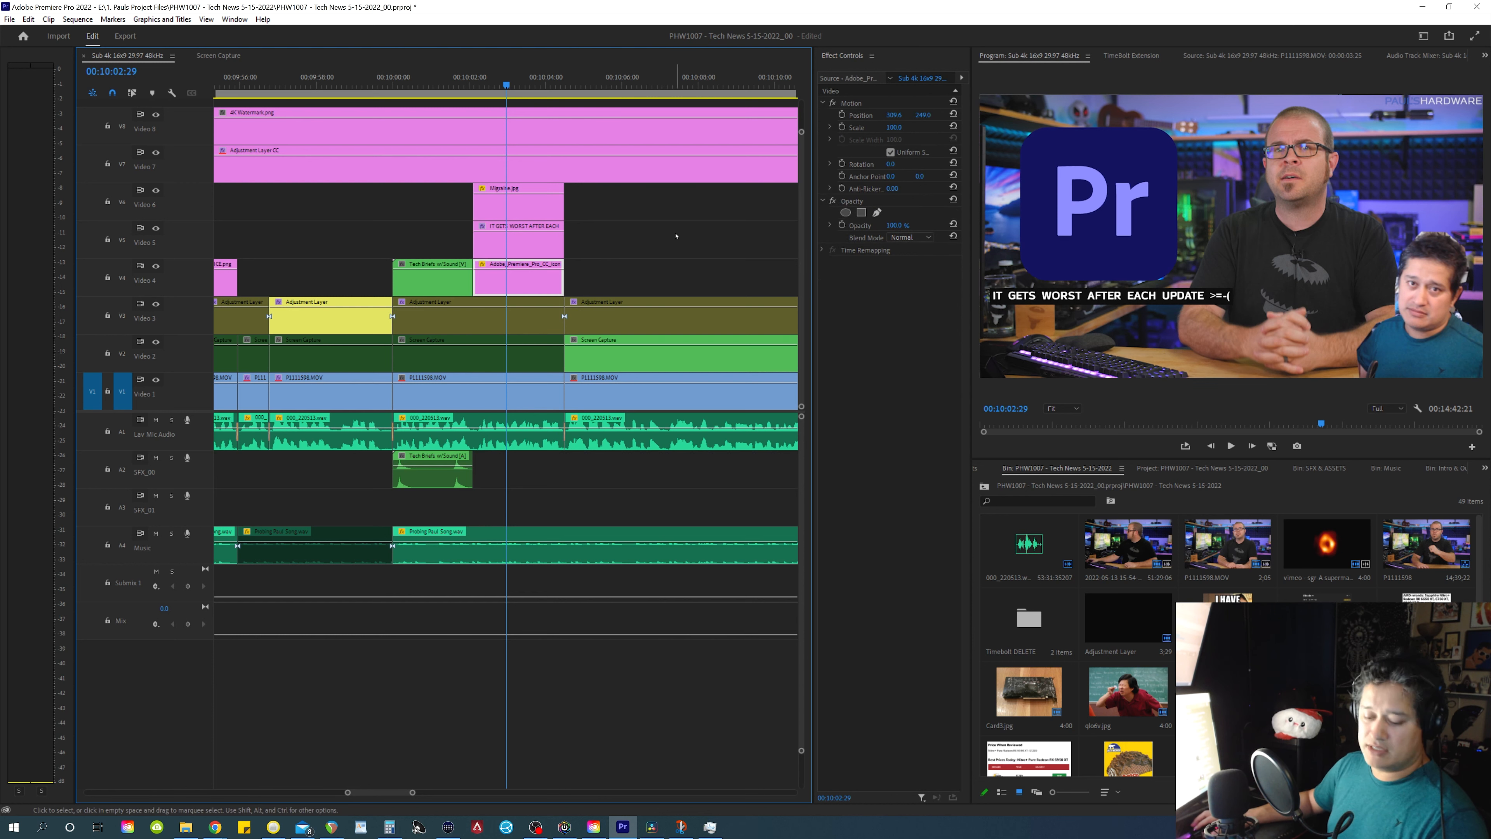
Nest the Migraine.jpg, IT GETS WORST text and Adobe_Premiere logo clips into a sequence named Fuck Adobe.
{"action": "scroll", "coordinate": [504, 251], "scroll_direction": "down", "scroll_amount": 6}
{"action": "scroll", "coordinate": [503, 252], "scroll_direction": "down", "scroll_amount": 3}
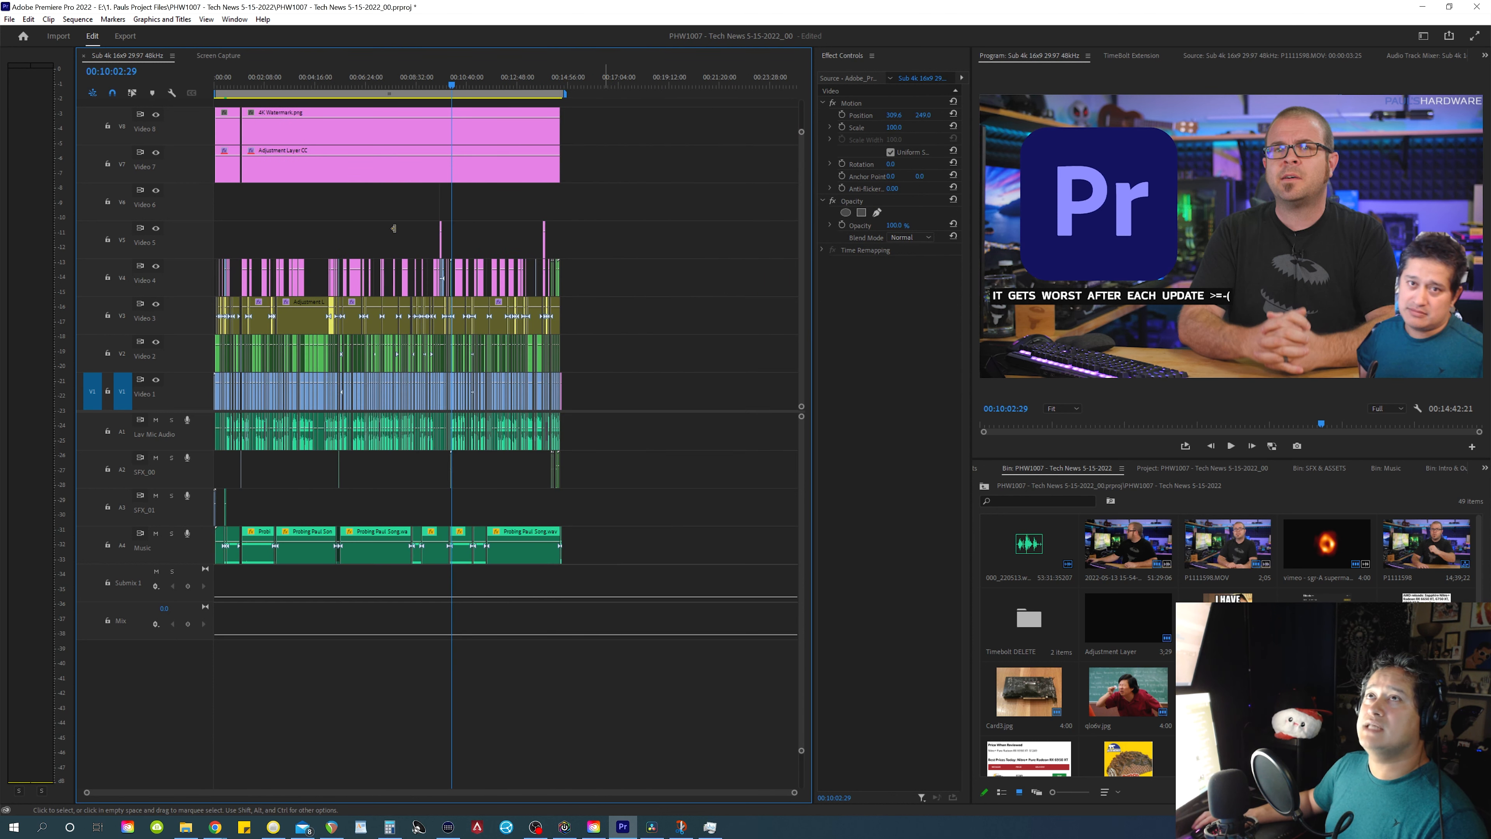
{"action": "scroll", "coordinate": [345, 243], "scroll_direction": "up", "scroll_amount": 4}
{"action": "scroll", "coordinate": [345, 243], "scroll_direction": "up", "scroll_amount": 3}
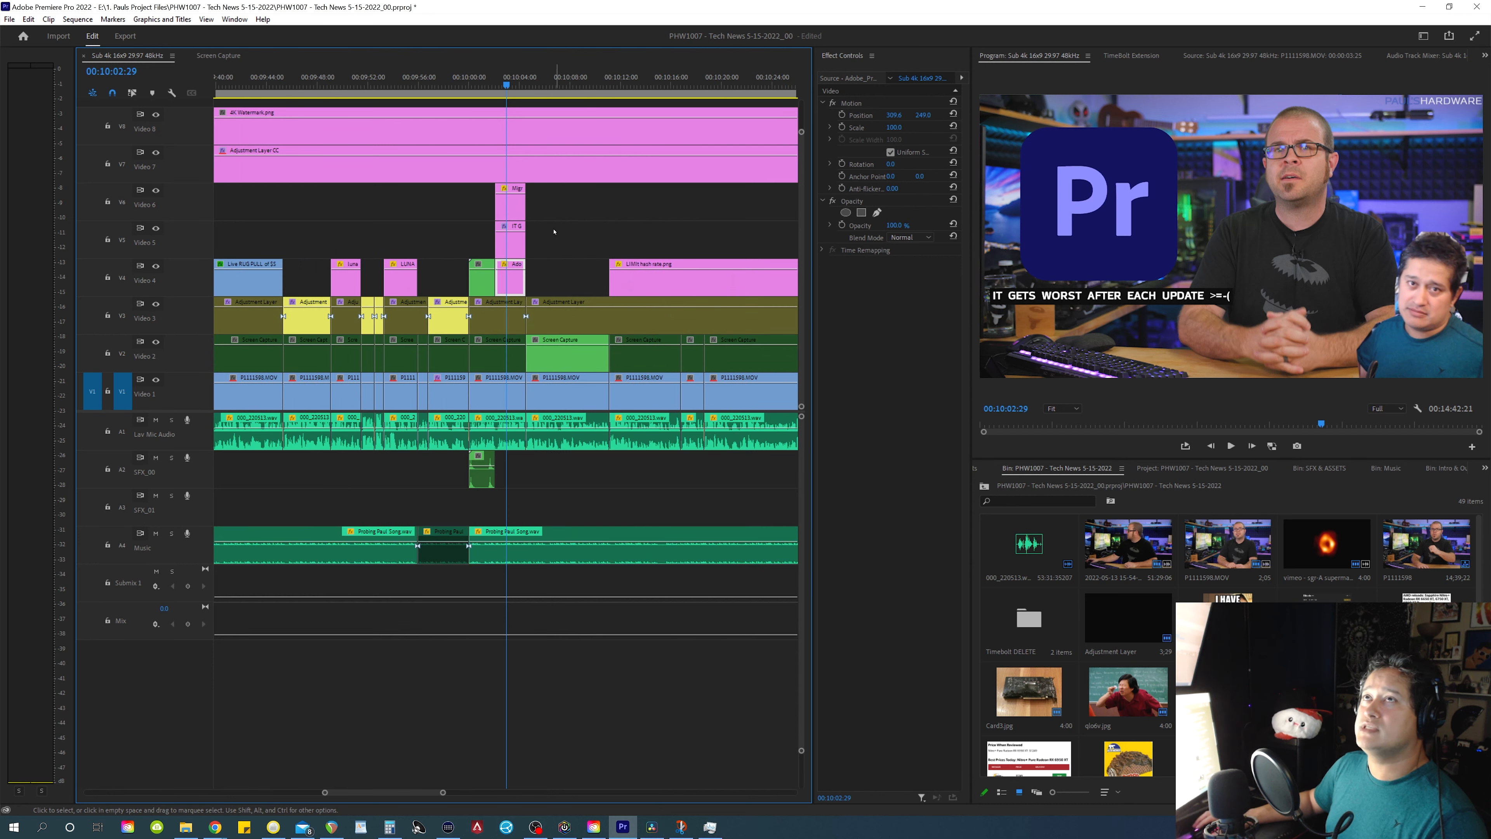
{"action": "scroll", "coordinate": [553, 231], "scroll_direction": "up", "scroll_amount": 2}
{"action": "left_click_drag", "start_coordinate": [604, 196], "coordinate": [515, 285]}
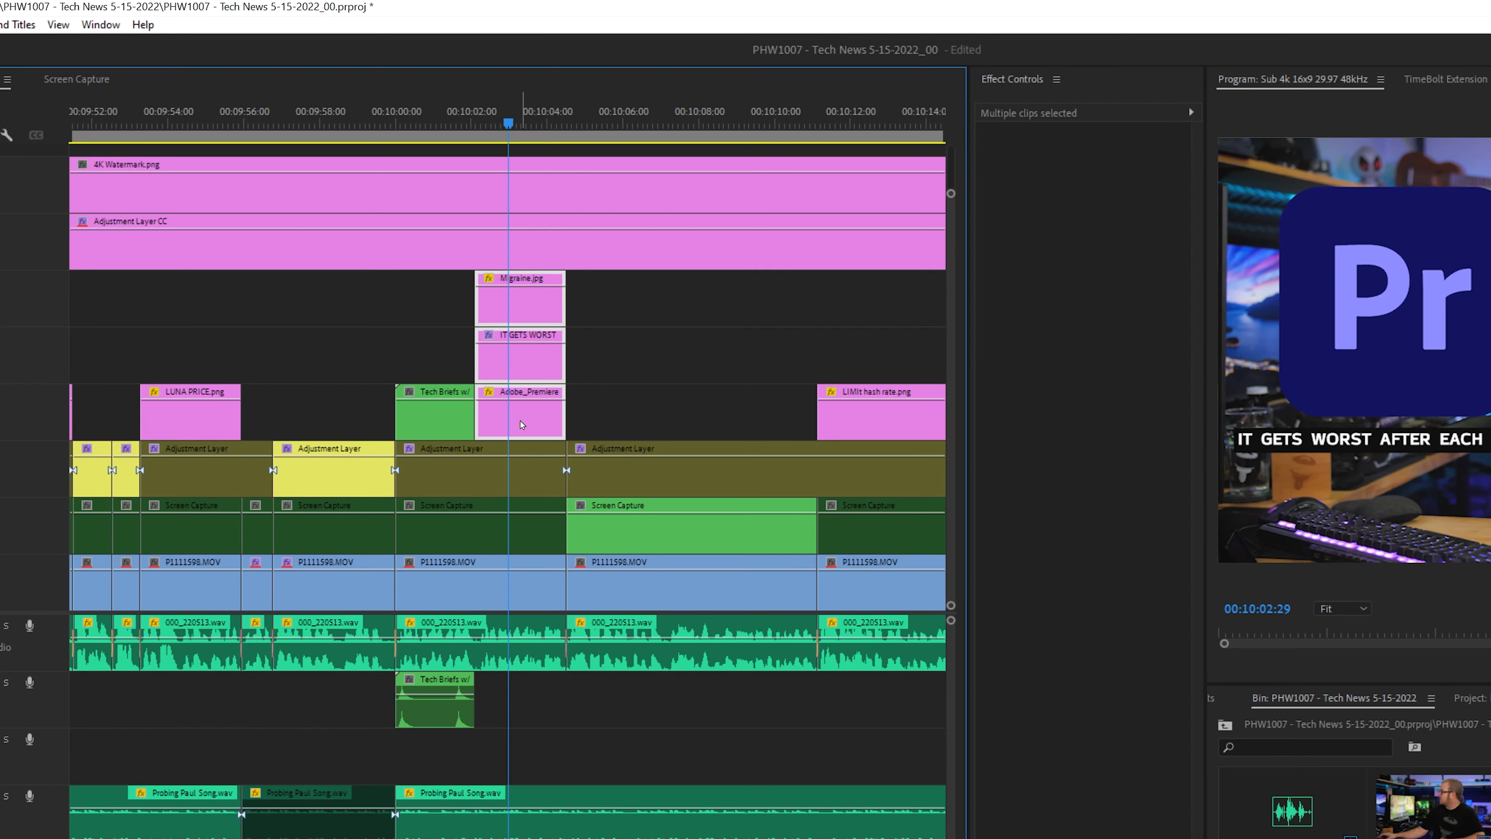
{"action": "right_click", "coordinate": [520, 397]}
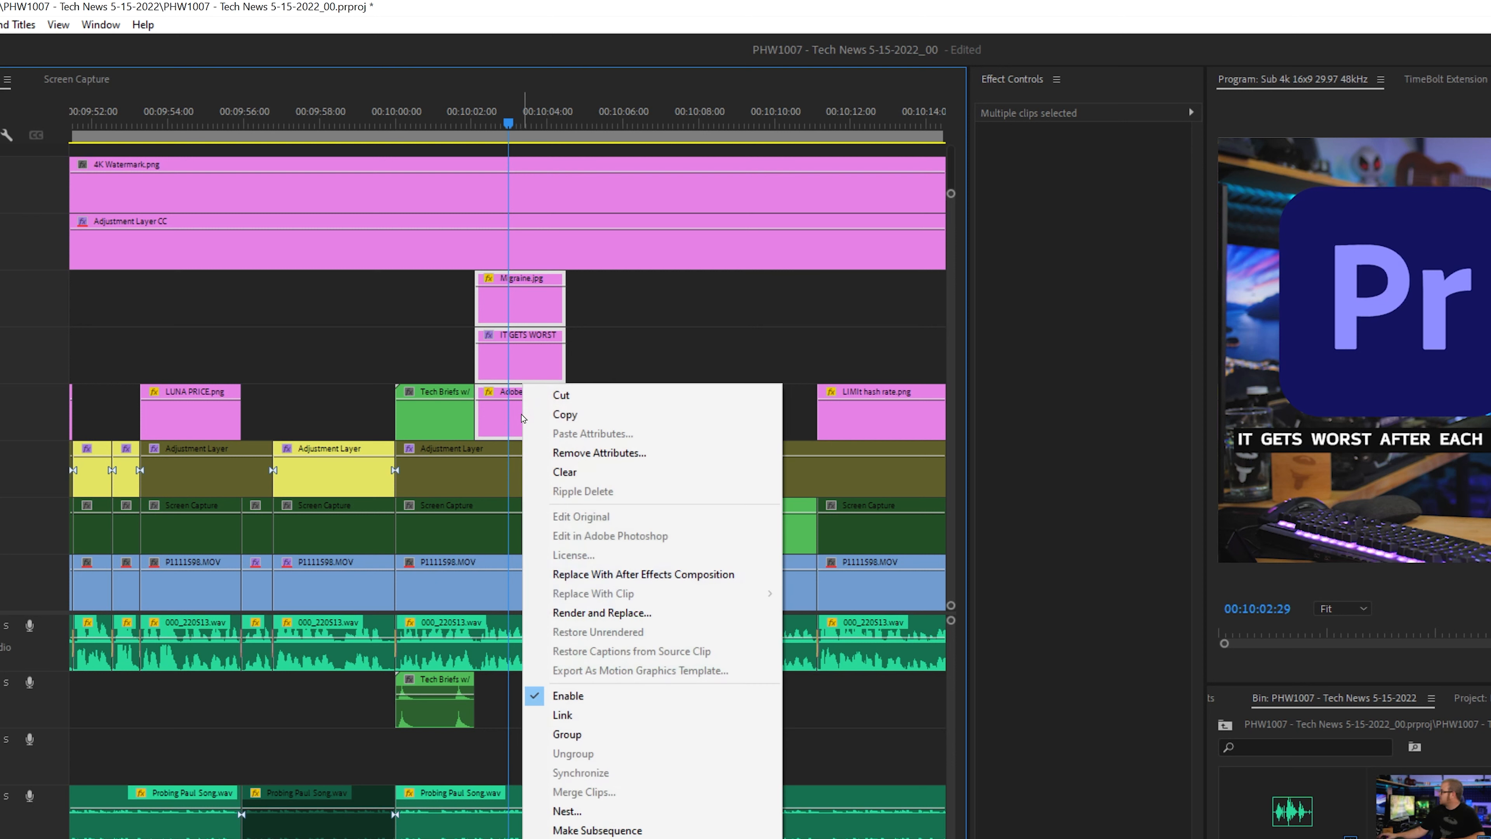
{"action": "left_click", "coordinate": [593, 813]}
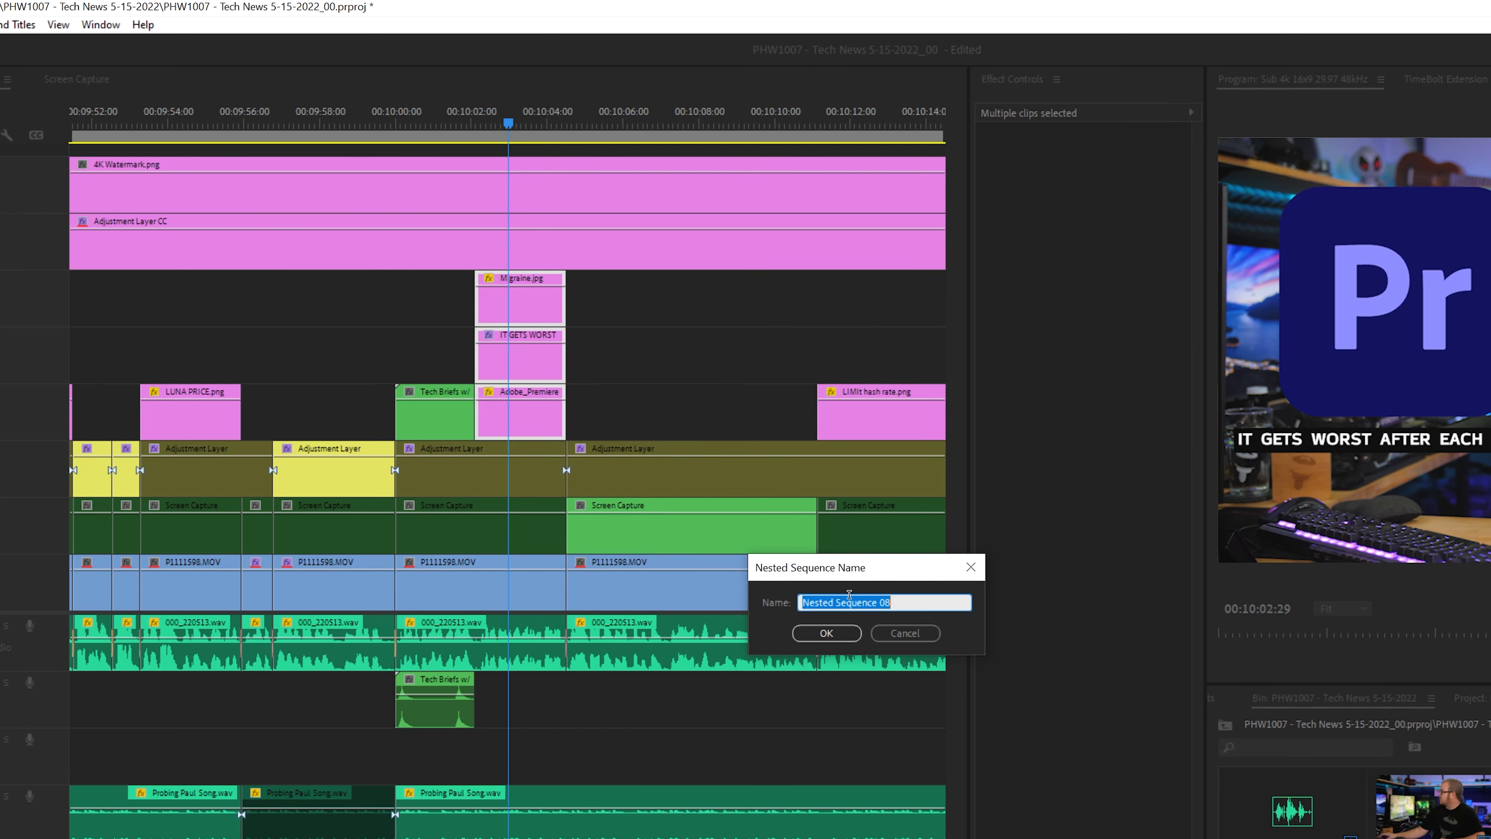
{"action": "type", "text": "Fuck Adobo"}
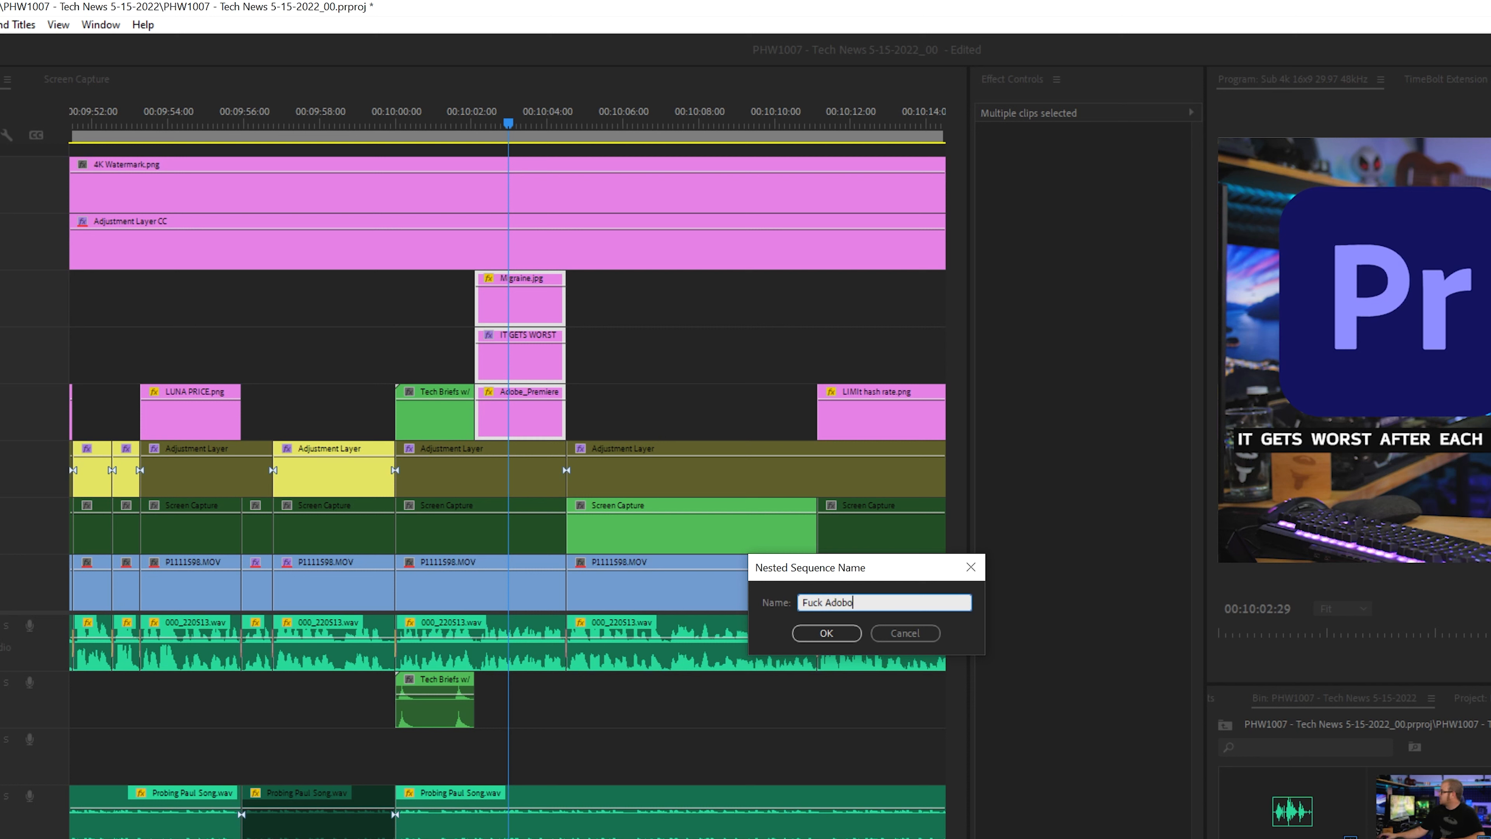
{"action": "key", "text": "BackSpace"}
{"action": "type", "text": "e"}
{"action": "key", "text": "Return"}
{"action": "left_click_drag", "start_coordinate": [508, 332], "coordinate": [512, 327]}
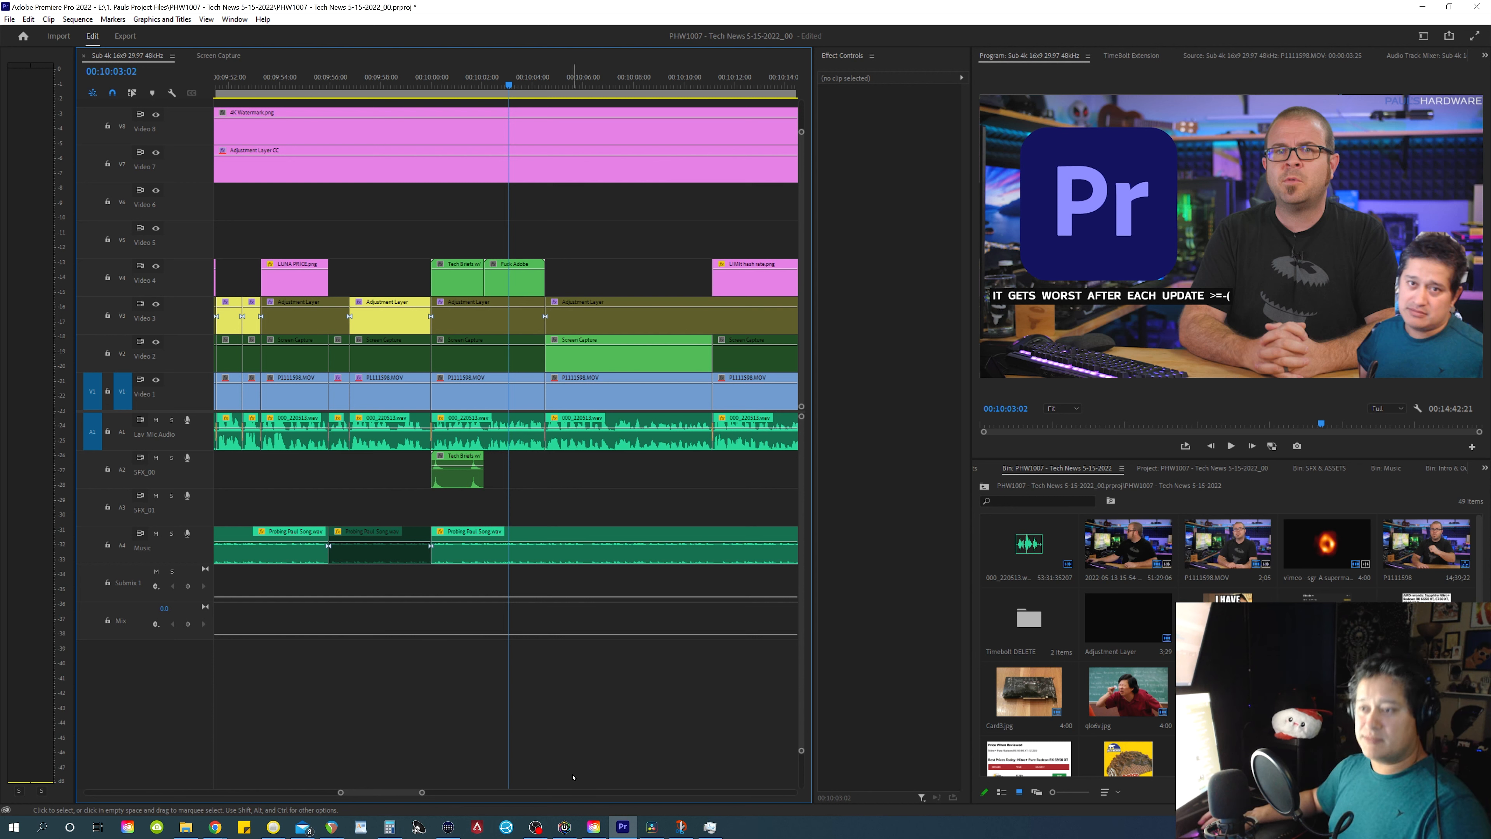
Near 00:01:13, toggle the Screen Capture clip on Video 2 and the Adjustment Layer on Video 3 on and back off.
{"action": "key", "text": "backslash"}
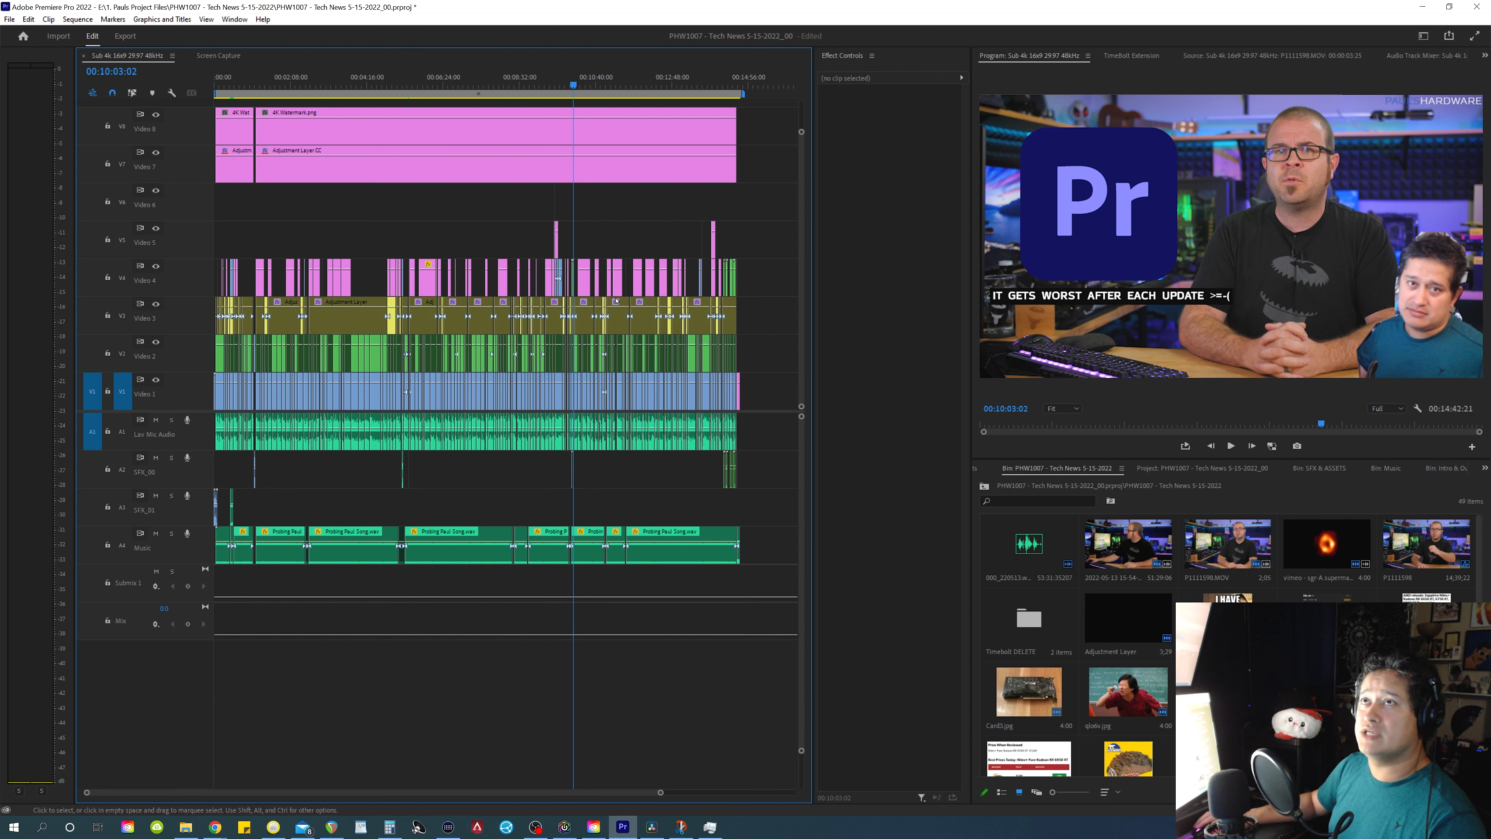
{"action": "right_click", "coordinate": [257, 675]}
{"action": "key", "text": "equal"}
{"action": "key", "text": "equal"}
{"action": "key", "text": "equal"}
{"action": "key", "text": "equal"}
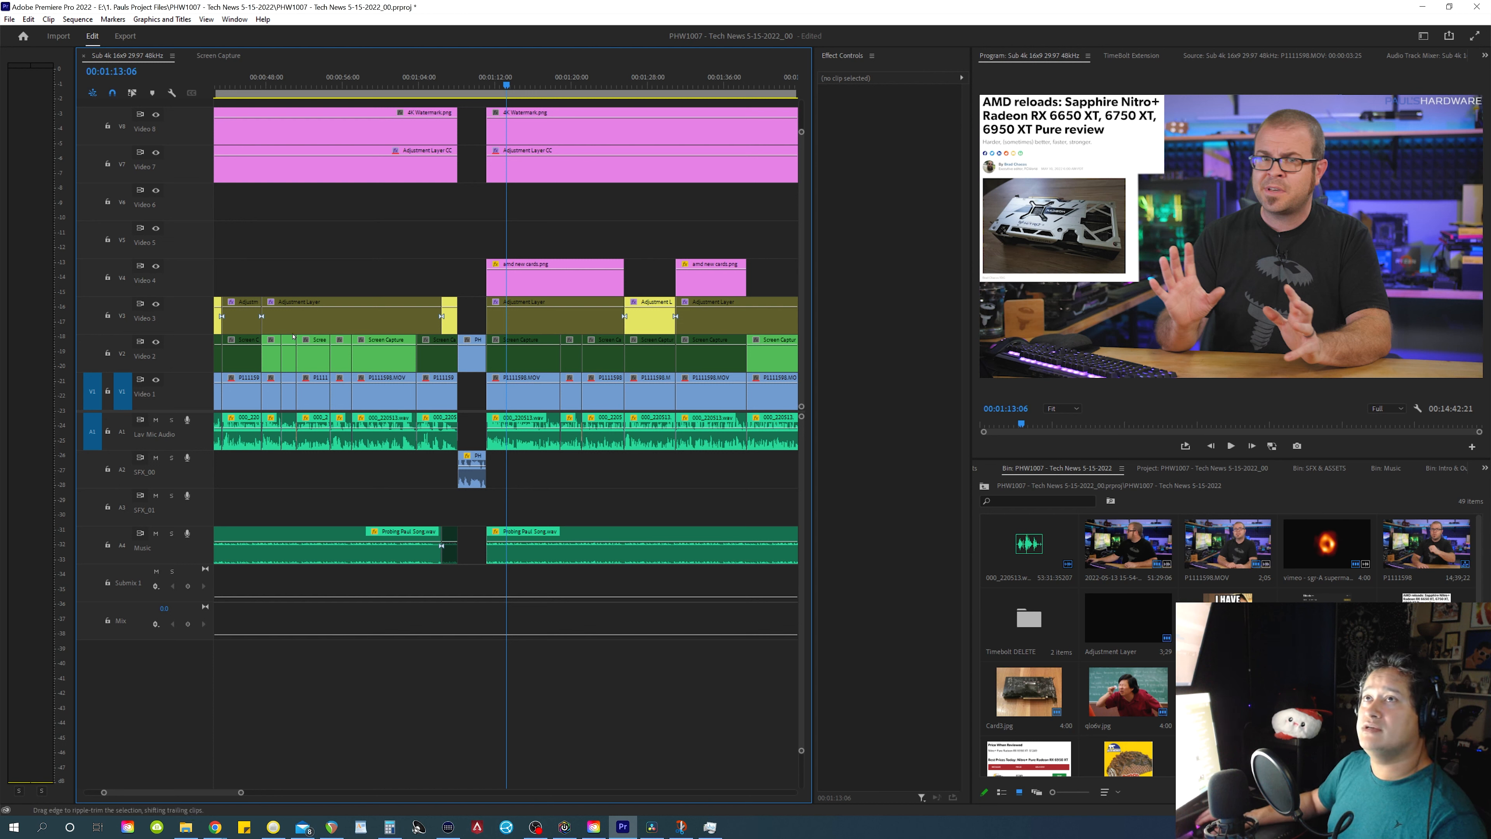
{"action": "left_click", "coordinate": [1299, 183]}
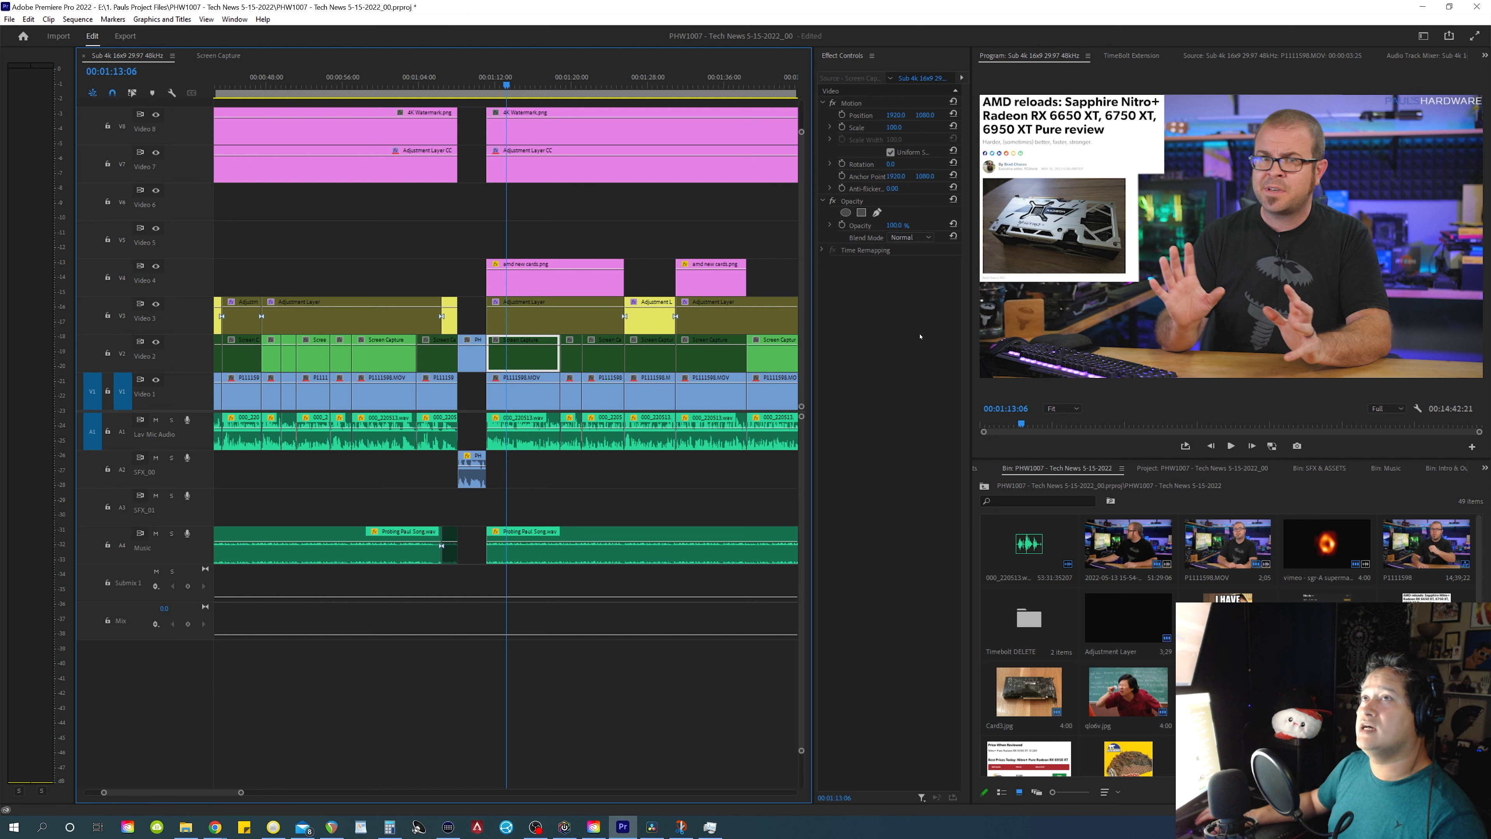
{"action": "left_click", "coordinate": [520, 321]}
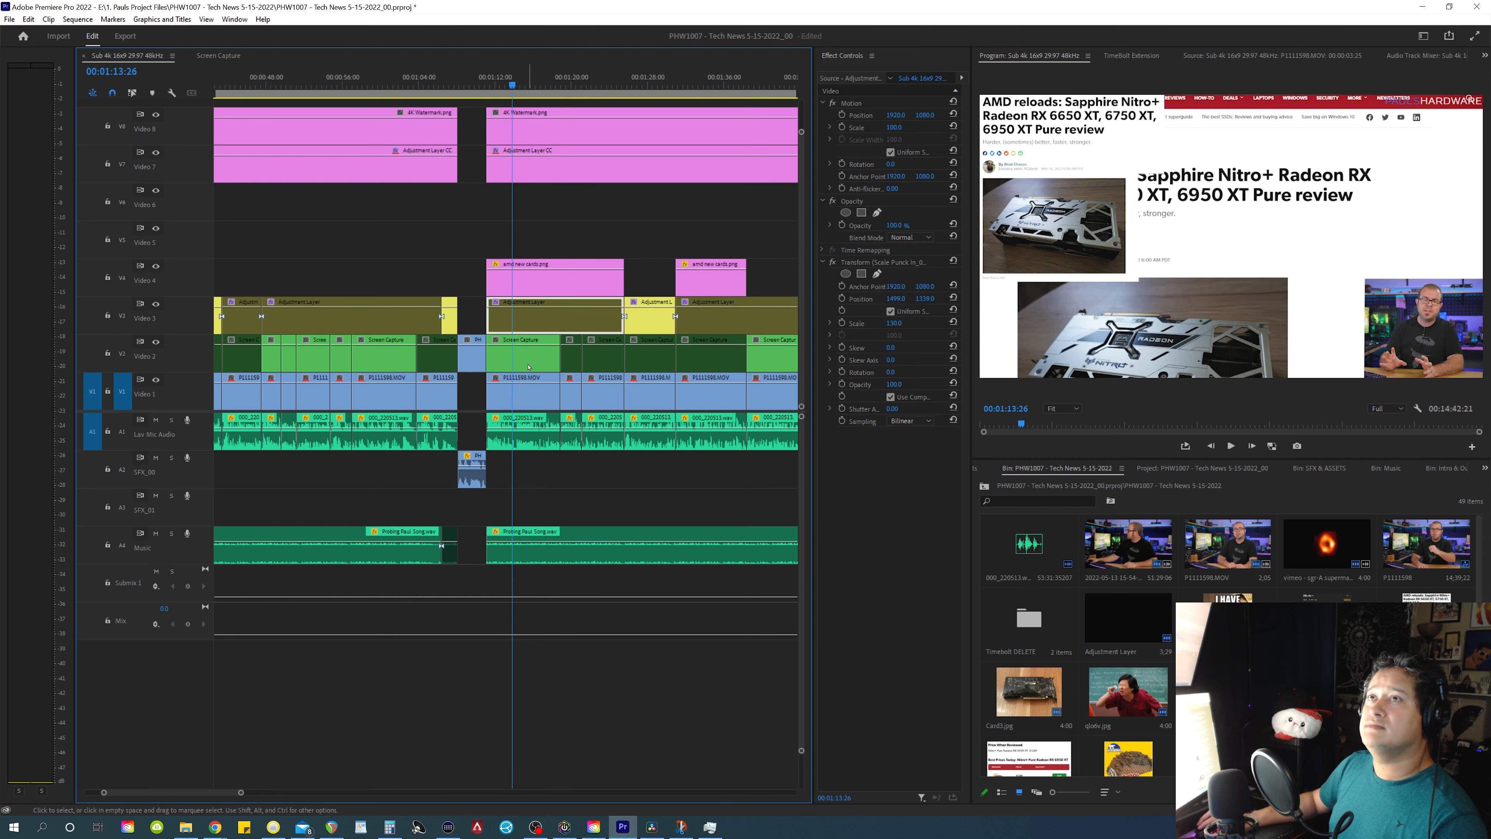
{"action": "key", "text": "ctrl+z"}
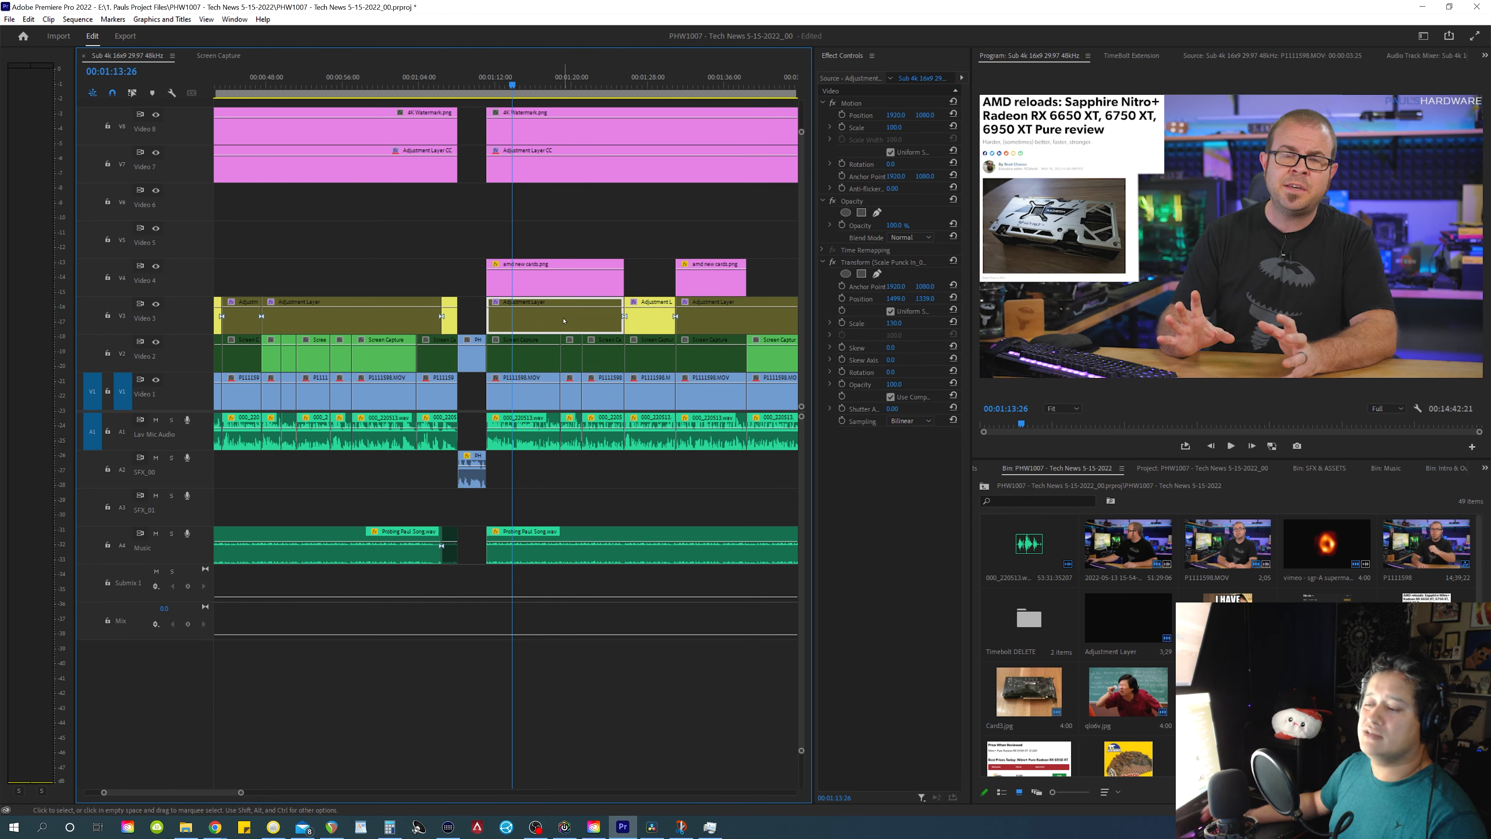
{"action": "key", "text": "shift+e"}
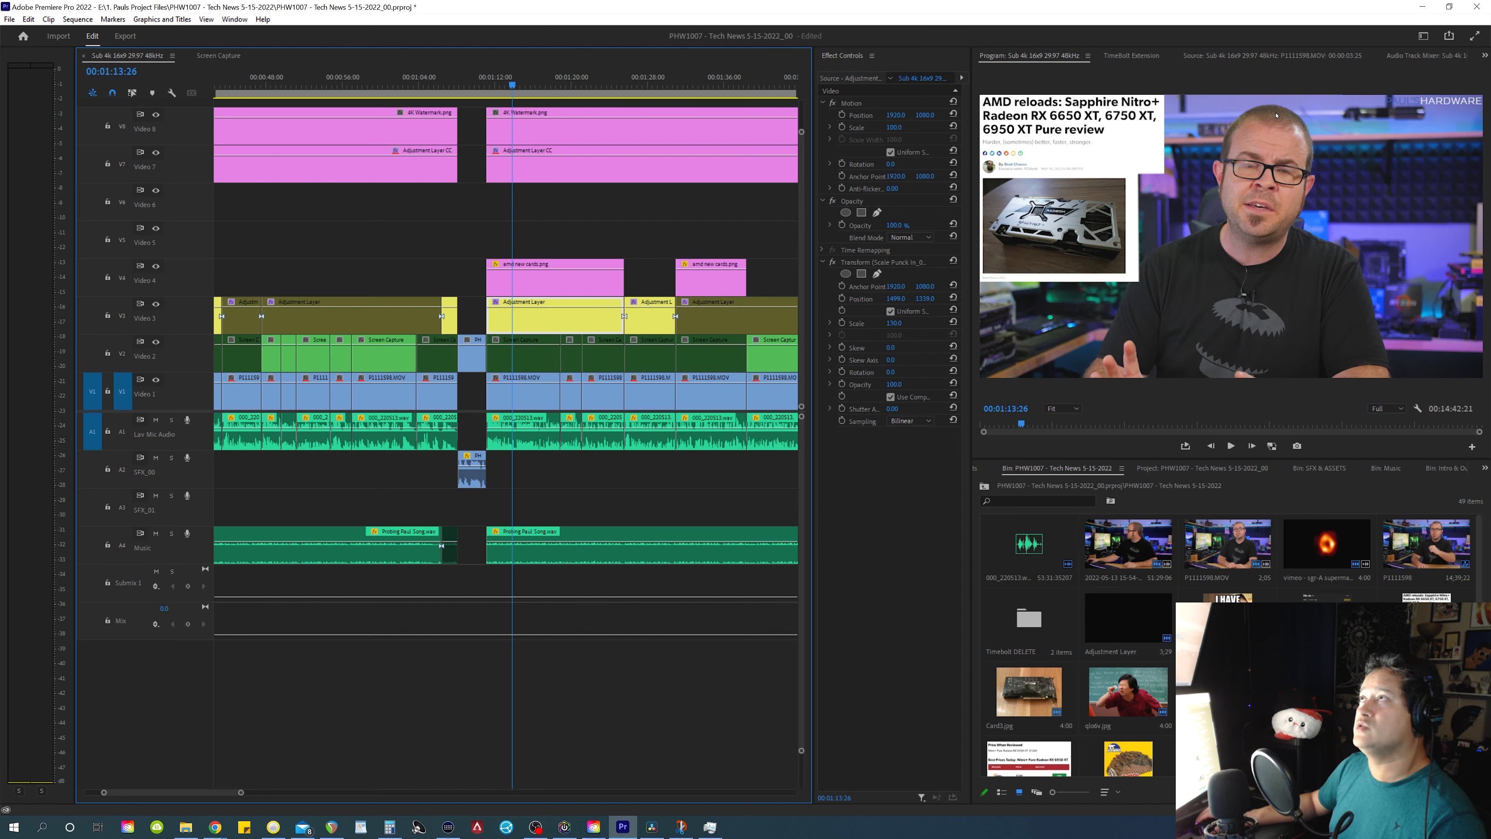
{"action": "key", "text": "shift+e"}
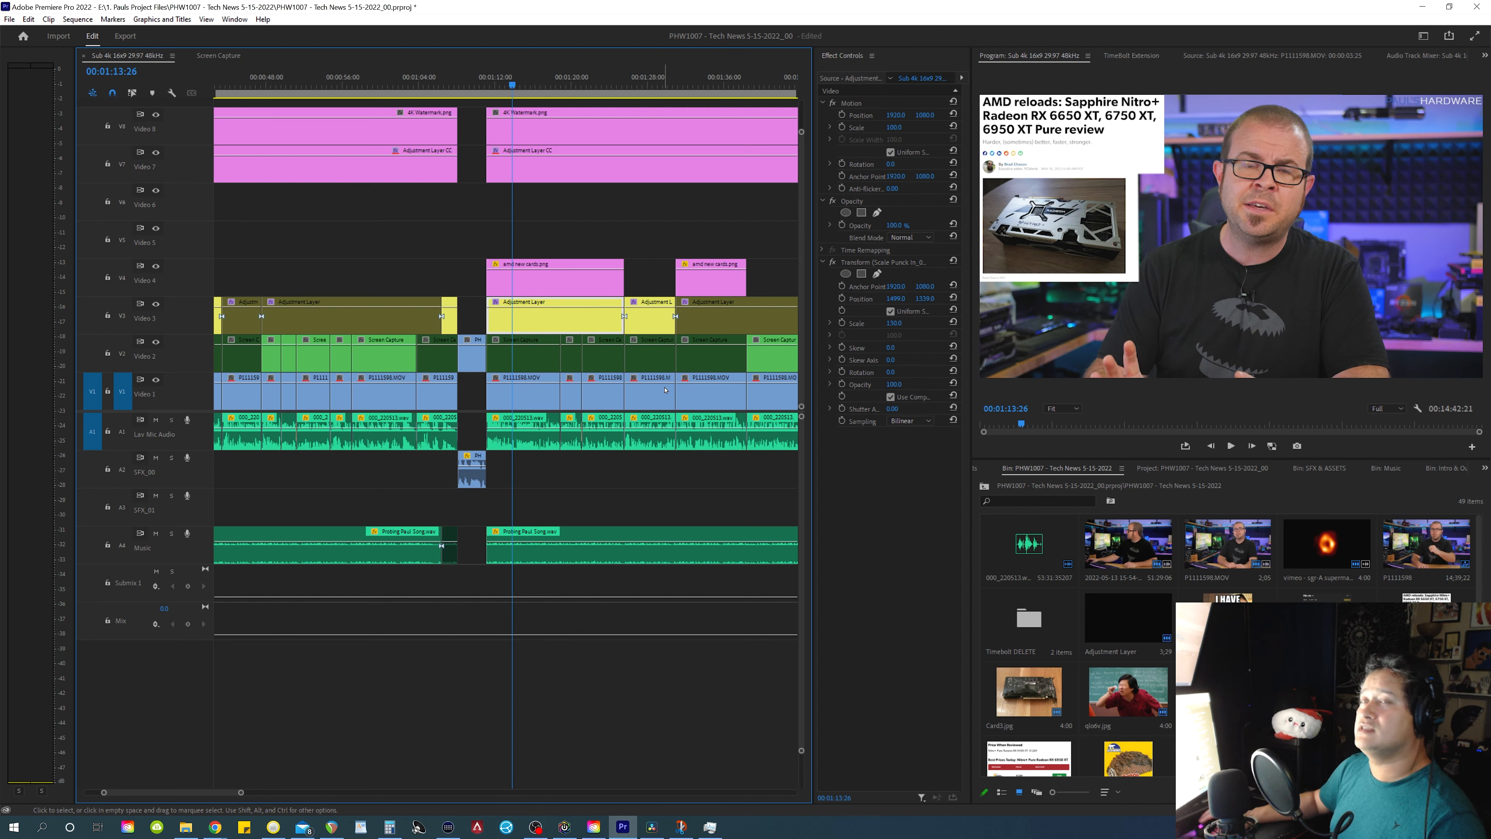
Select in turn the amd new cards.png, Adjustment Layer CC, 4K Watermark.png, P1111598.MOV and lav mic audio clips near 00:01:13.
{"action": "left_click", "coordinate": [553, 282]}
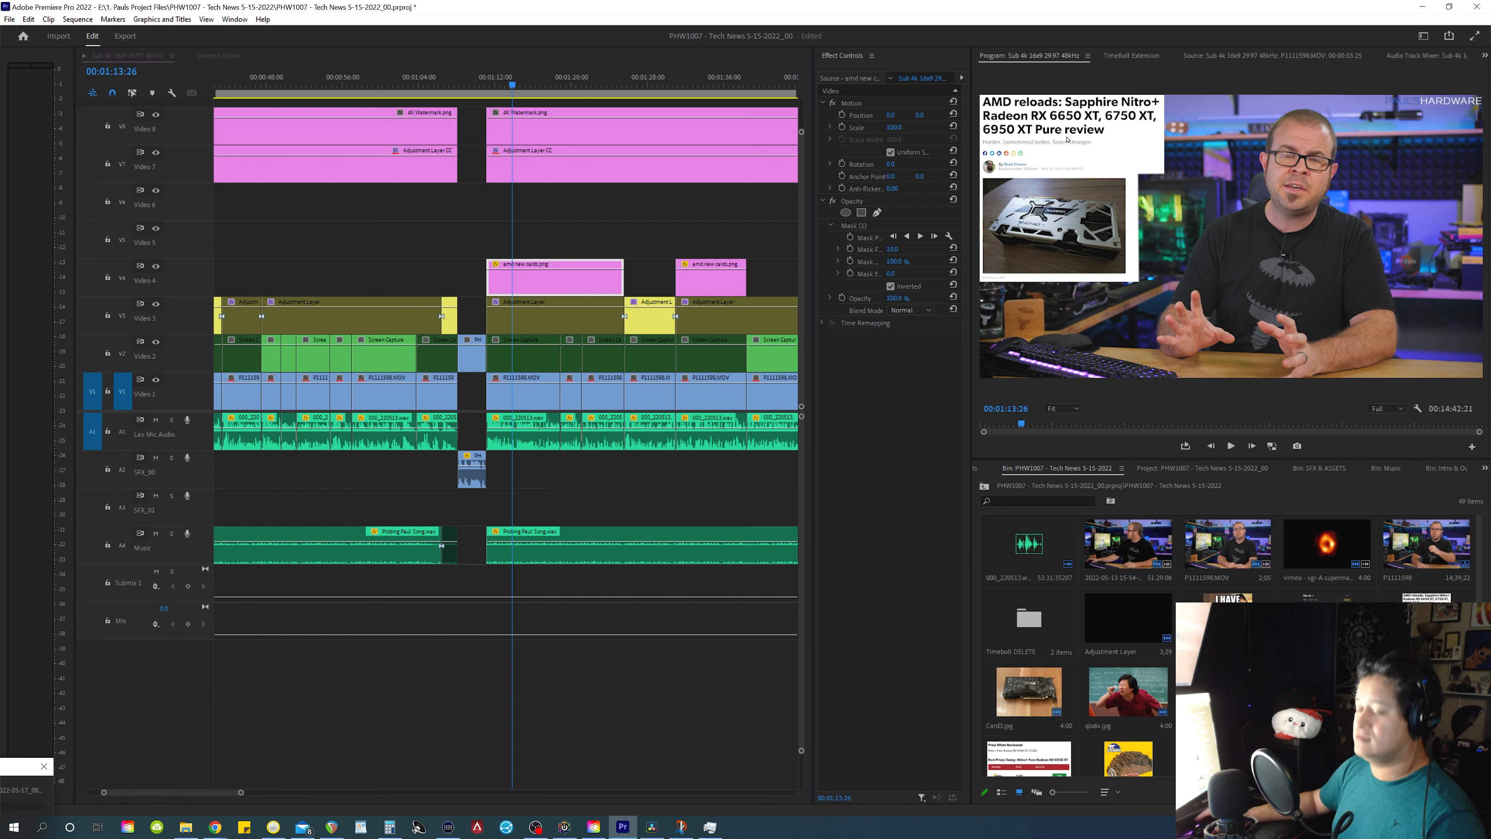
{"action": "left_click", "coordinate": [549, 174]}
{"action": "left_click", "coordinate": [549, 130]}
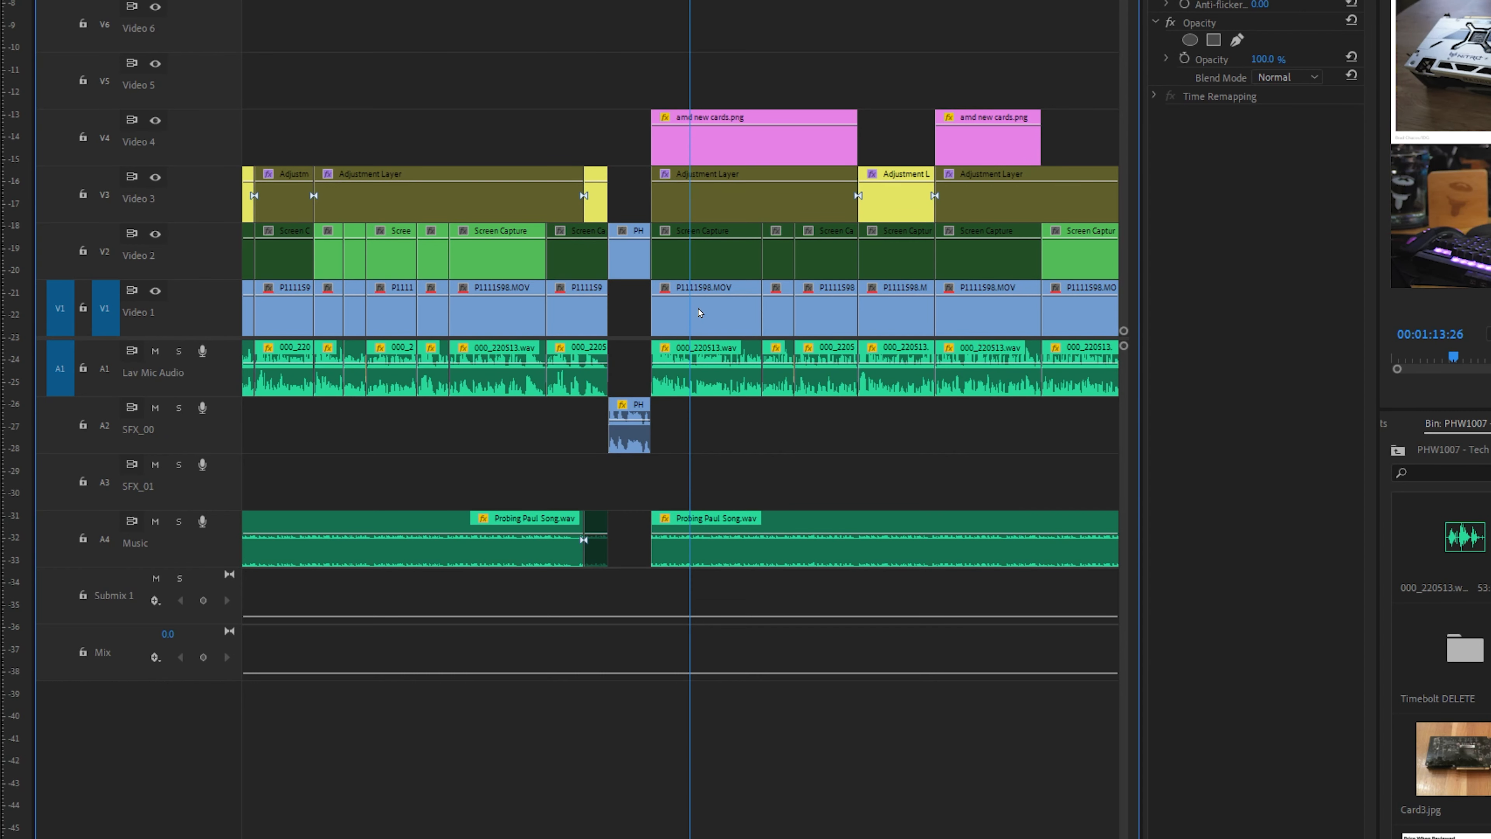
{"action": "left_click", "coordinate": [529, 401]}
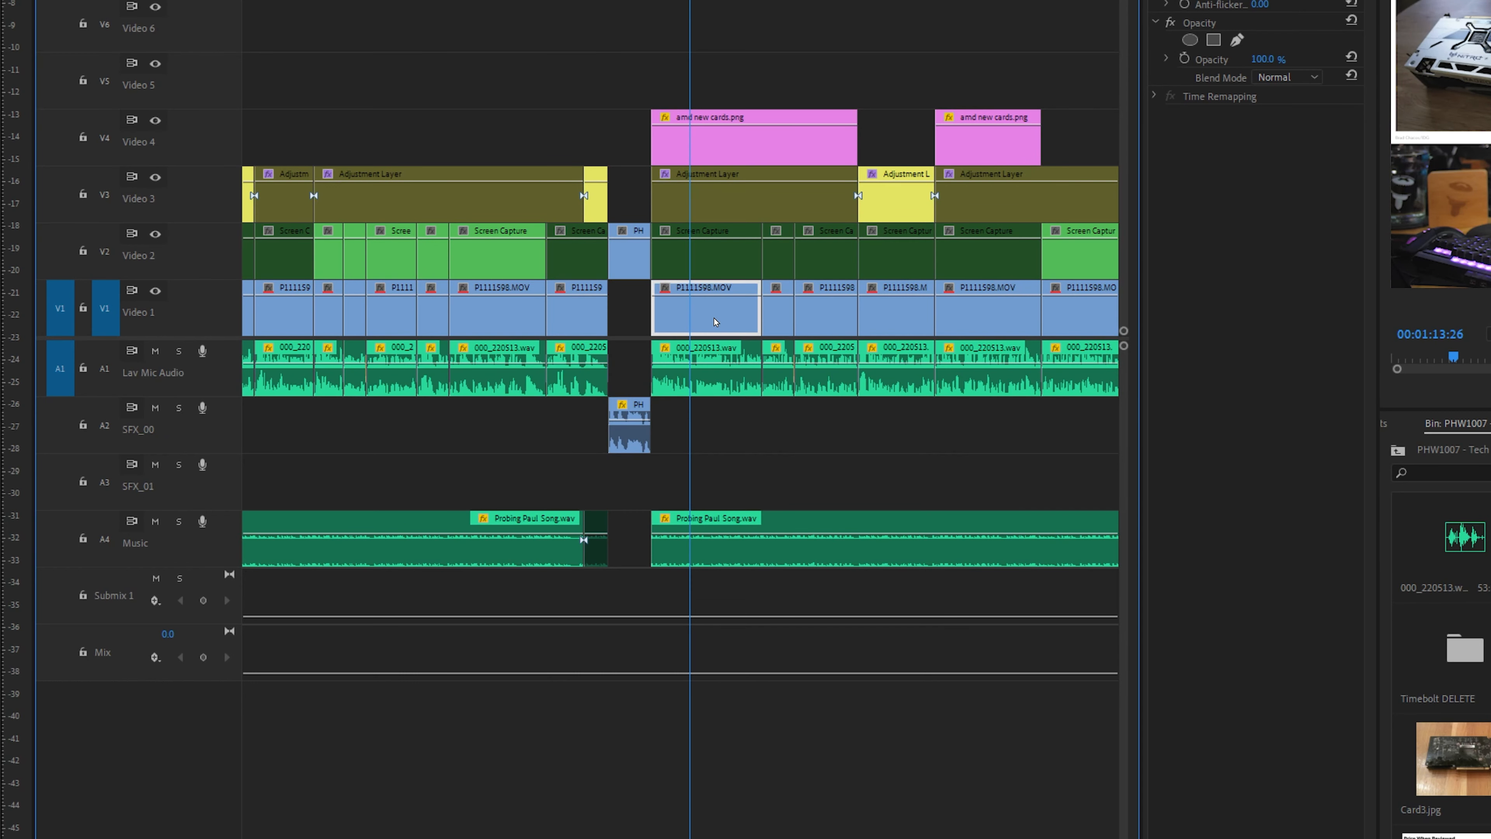
{"action": "left_click", "coordinate": [721, 390]}
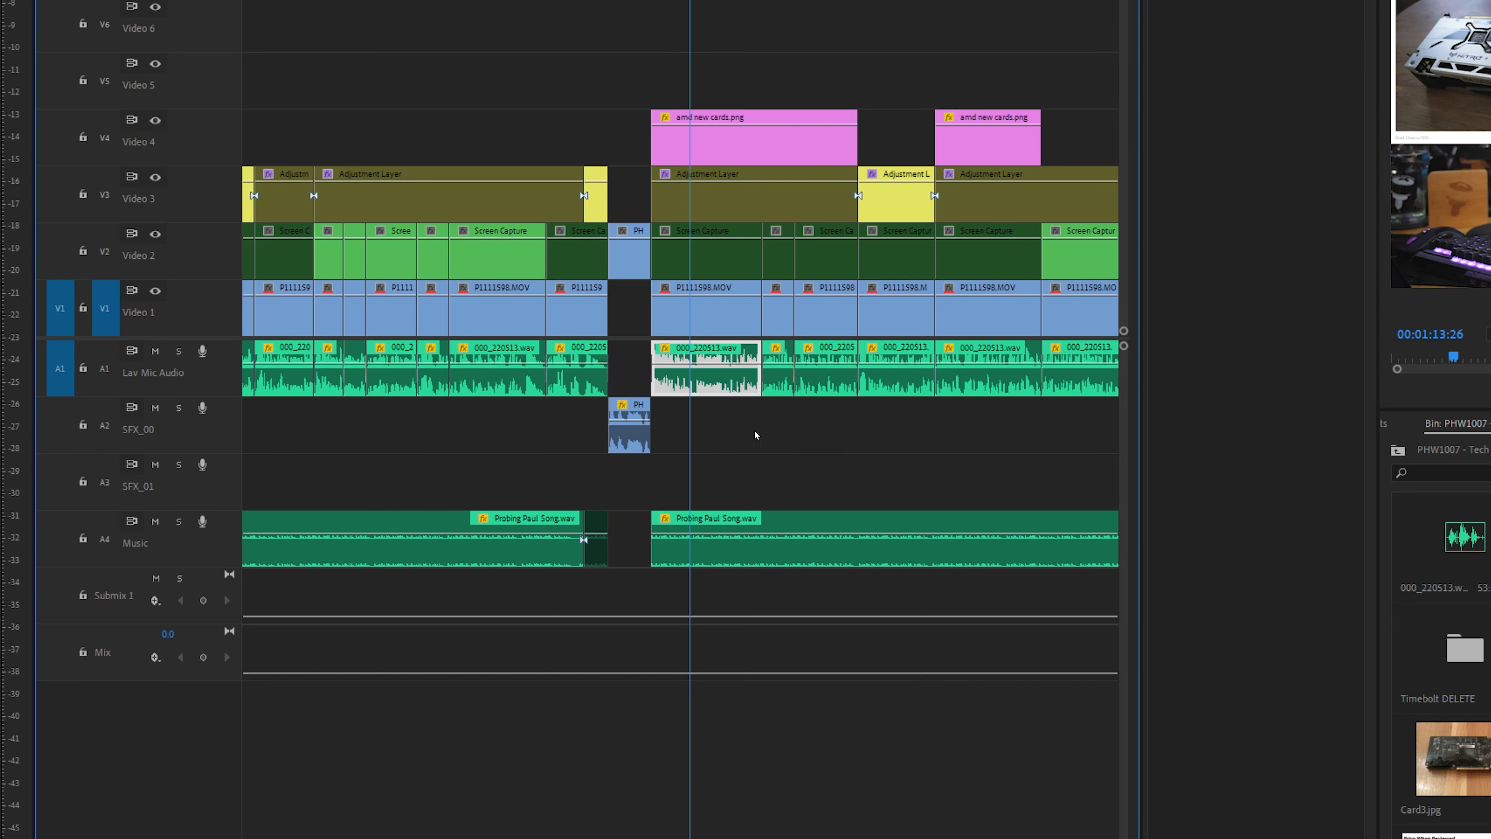
Locate the sound effect on the SFX_00 track near 00:05:17 and review that section in playback.
{"action": "key", "text": "minus"}
{"action": "key", "text": "minus"}
{"action": "key", "text": "minus"}
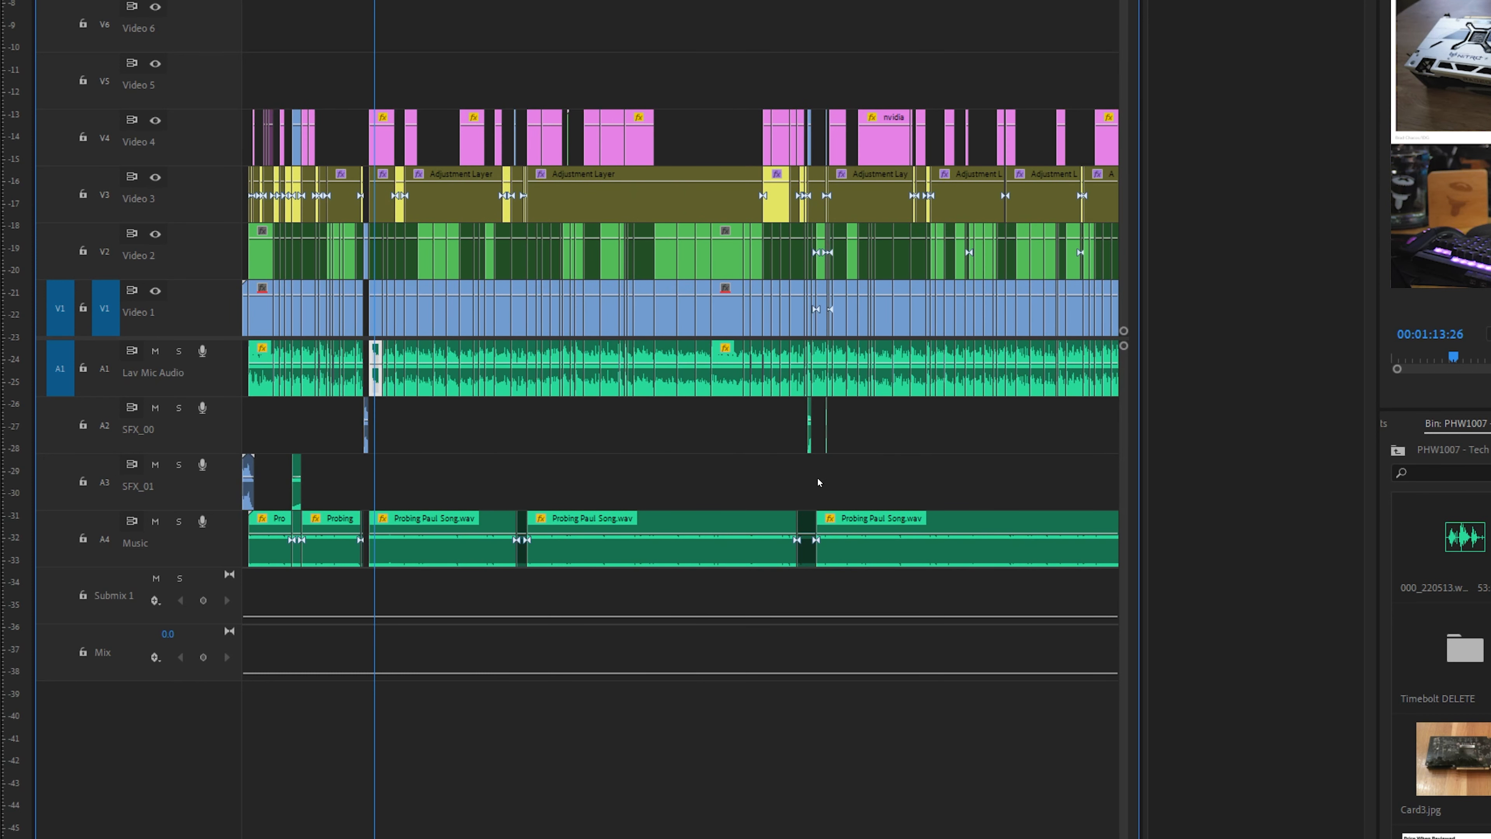
{"action": "left_click", "coordinate": [817, 482]}
{"action": "key", "text": "equal"}
{"action": "key", "text": "equal"}
{"action": "key", "text": "equal"}
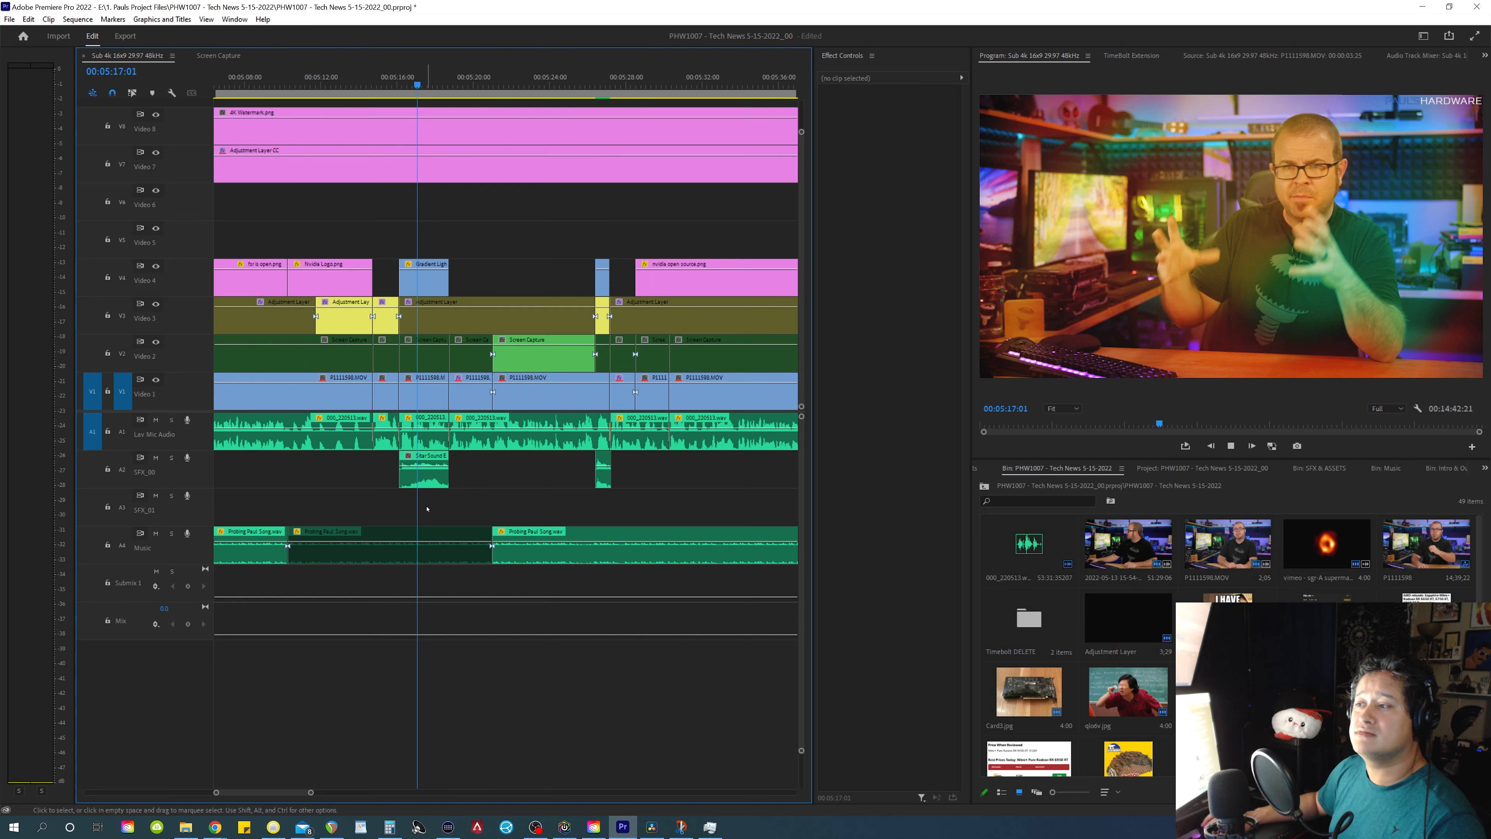
Review the section around 00:05:17 in playback and examine how clips are distributed across the tracks of the whole sequence.
{"action": "key", "text": "space"}
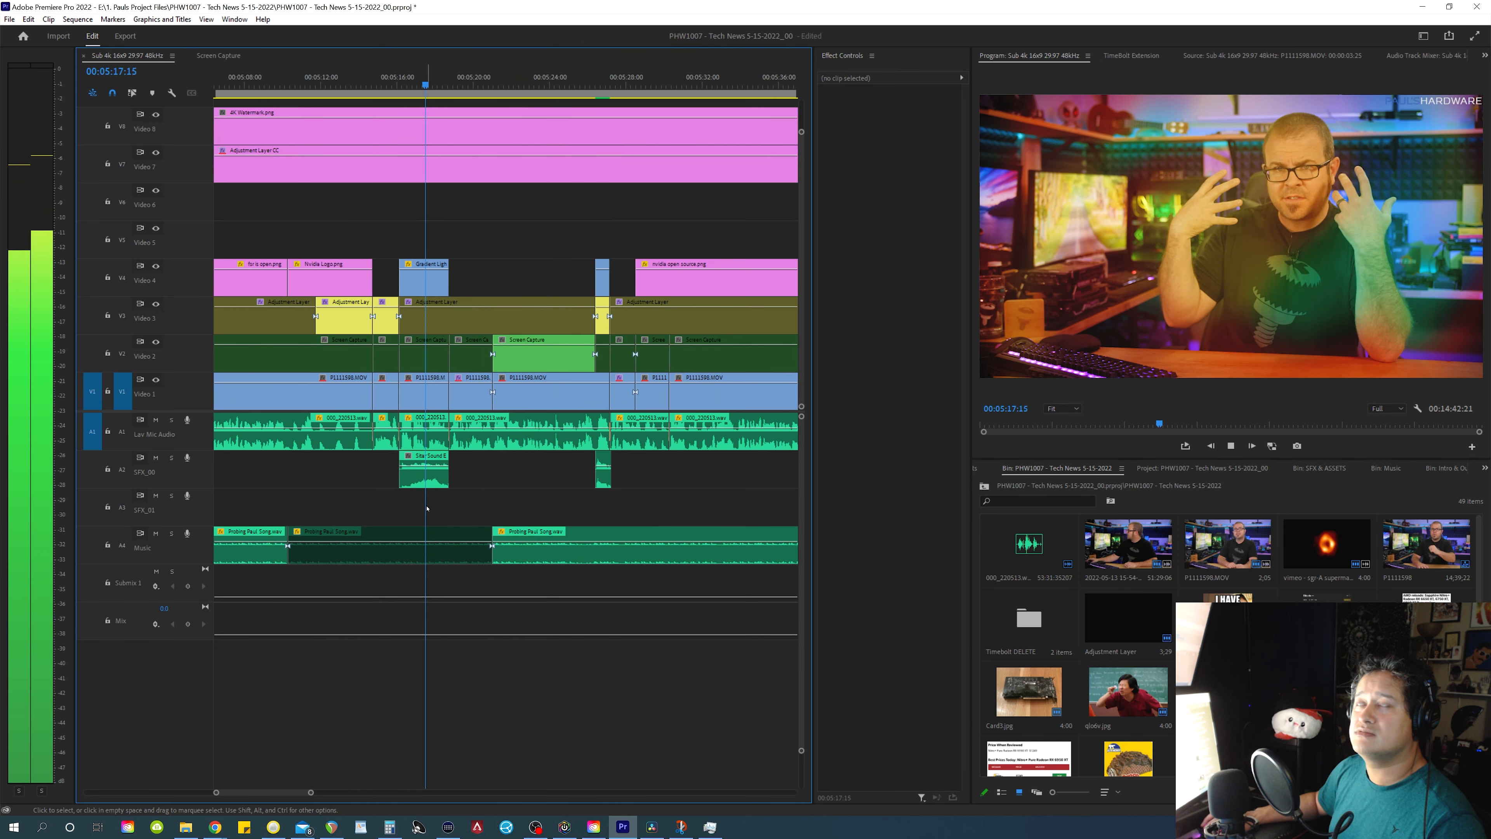
{"action": "key", "text": "space"}
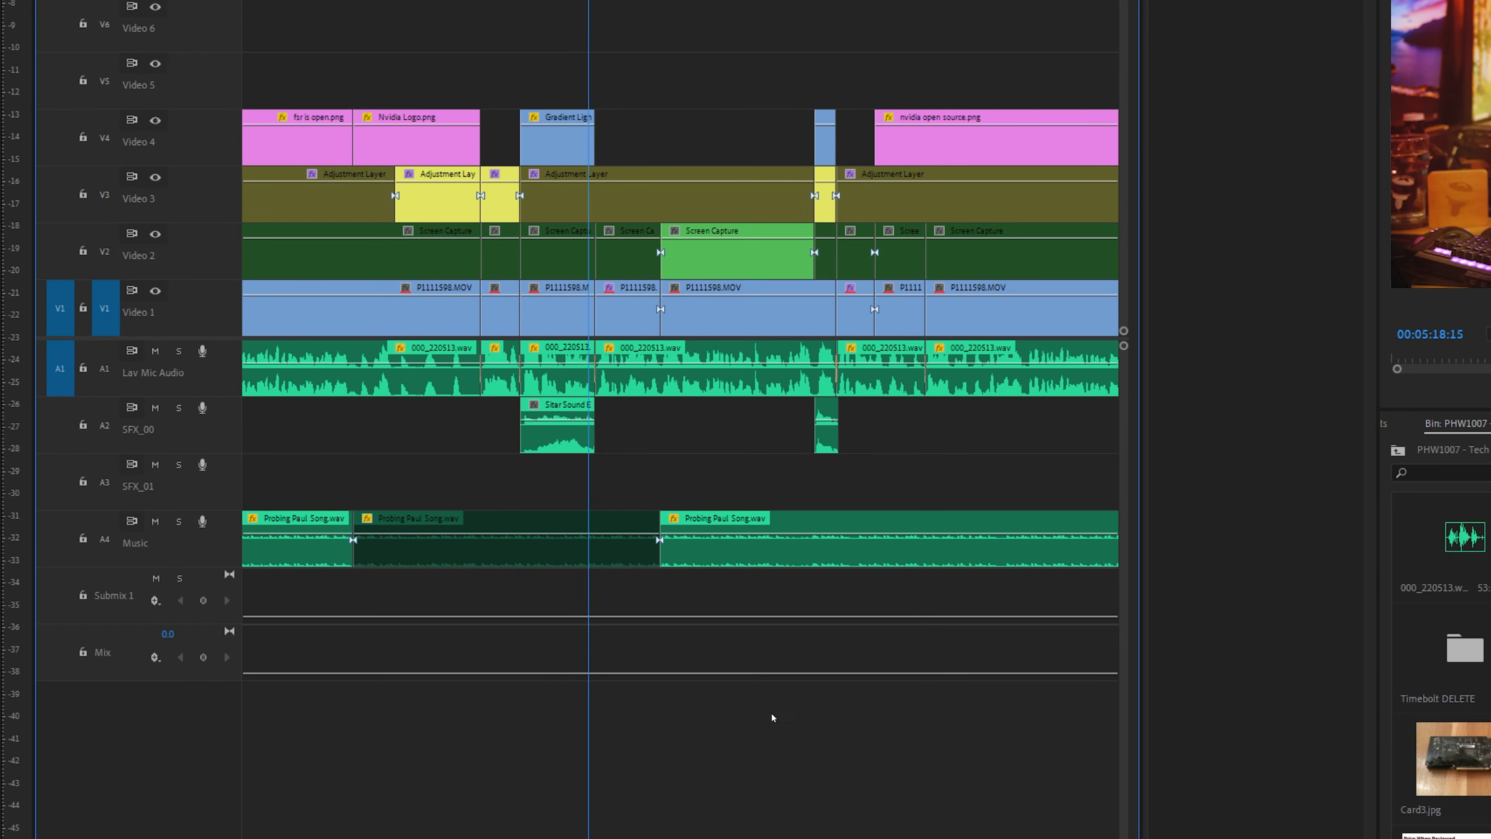
{"action": "key", "text": "minus"}
{"action": "key", "text": "minus"}
{"action": "key", "text": "minus"}
{"action": "key", "text": "minus"}
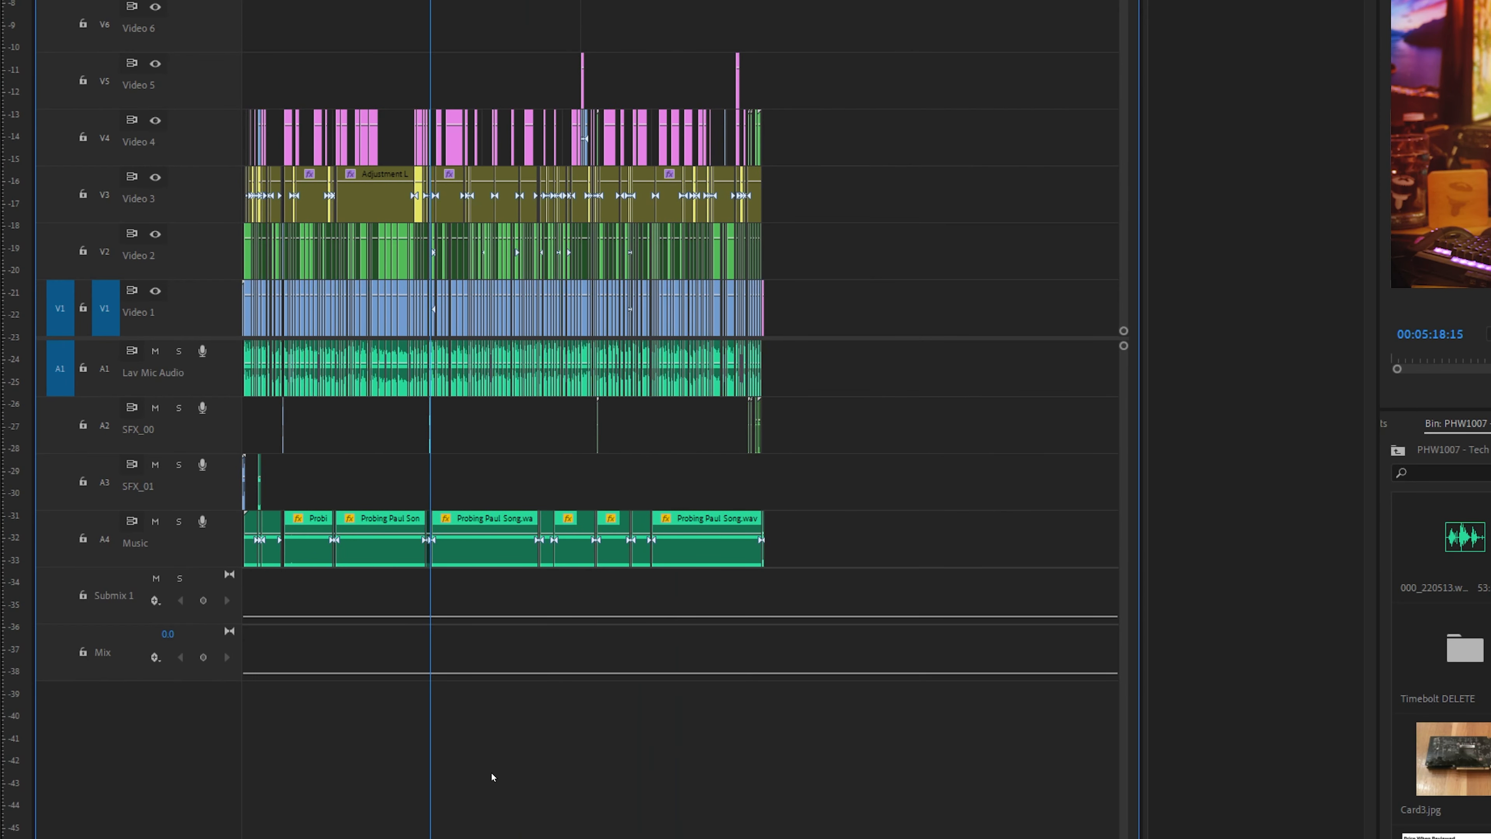
{"action": "key", "text": "equal"}
{"action": "key", "text": "equal"}
{"action": "key", "text": "equal"}
{"action": "key", "text": "equal"}
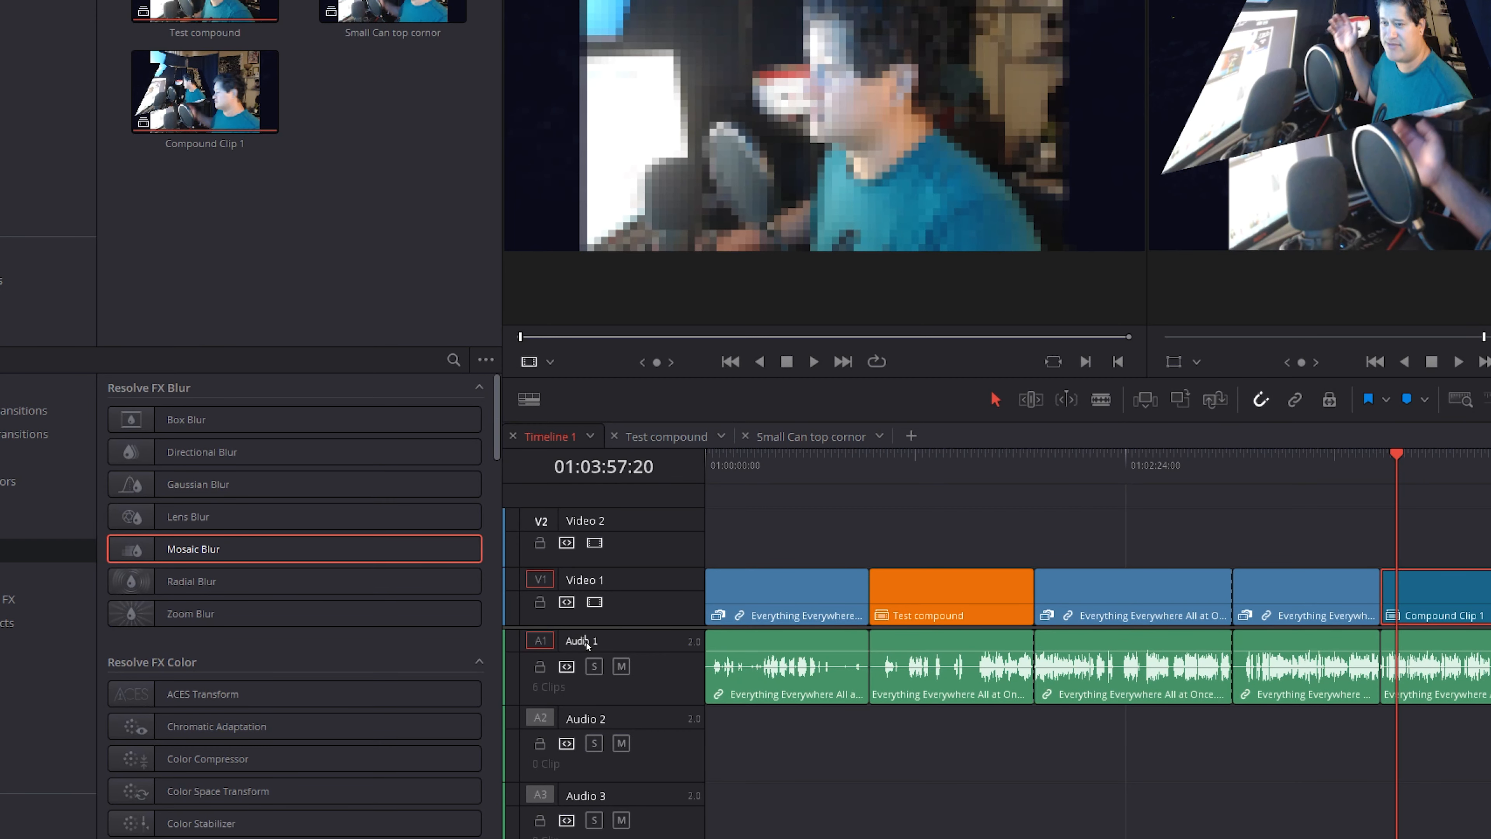
Switch to DaVinci Resolve and rename the Audio 1 track of Timeline 1 as Main Audio.
{"action": "double_click", "coordinate": [607, 636]}
{"action": "type", "text": "Main Audio"}
{"action": "key", "text": "Return"}
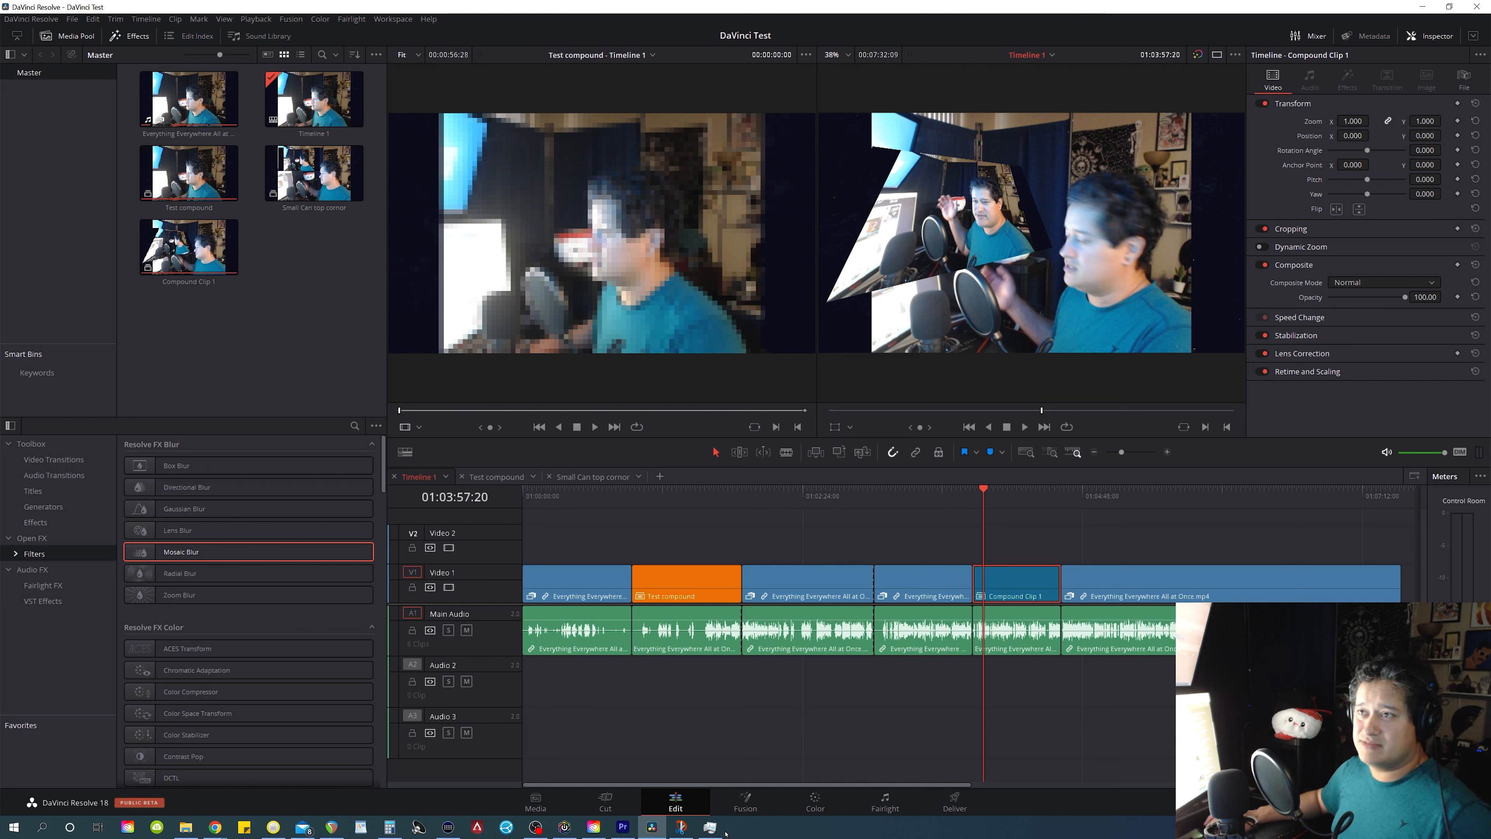
Switch to Premiere Pro and select the yellow Adjustment Layer clip on Video 3 near 00:09:31.
{"action": "left_click", "coordinate": [623, 826]}
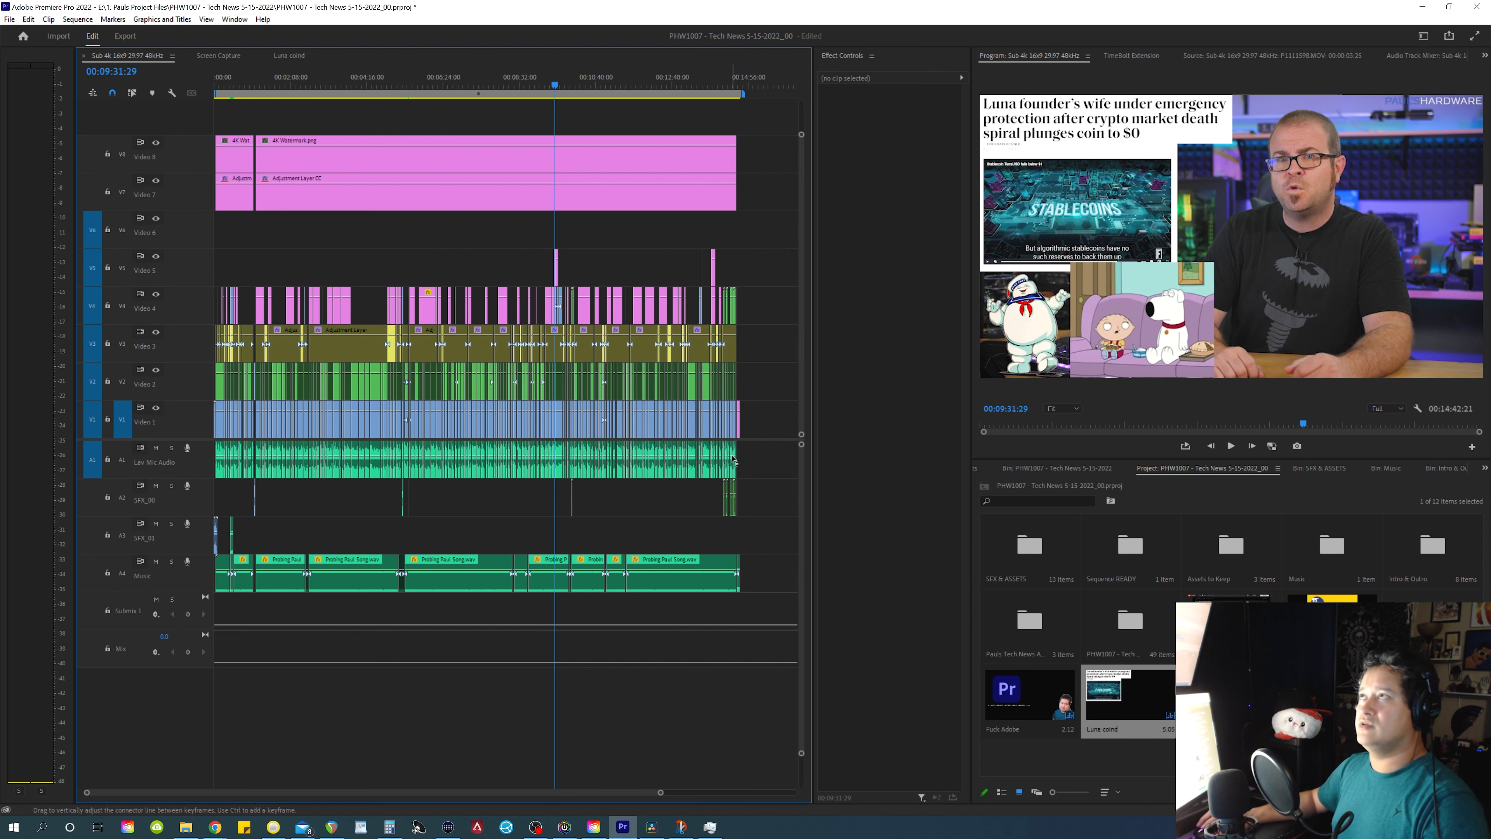
{"action": "key", "text": "equal"}
{"action": "key", "text": "equal"}
{"action": "key", "text": "equal"}
{"action": "left_click", "coordinate": [531, 346]}
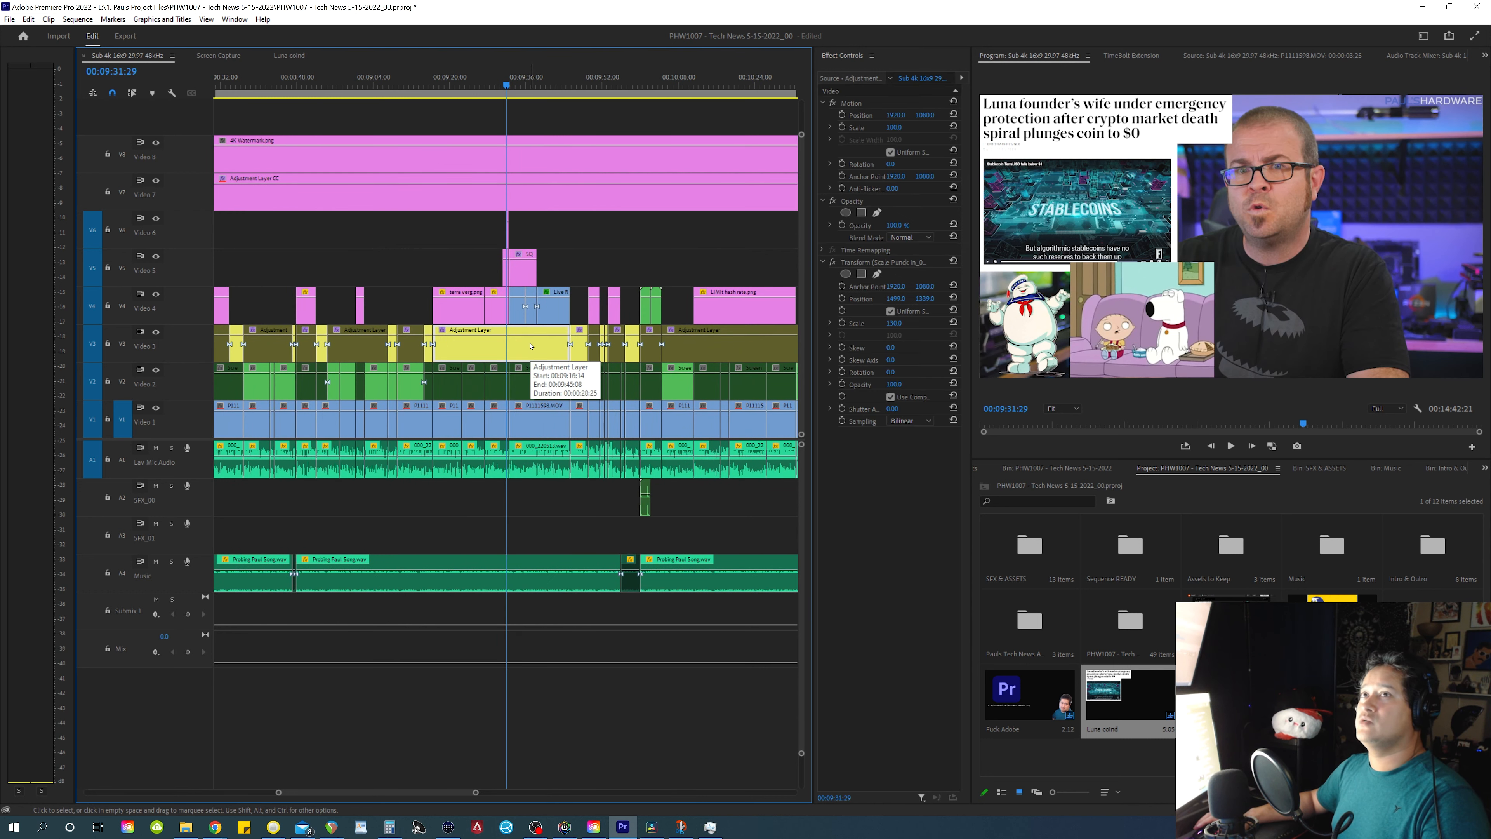
Select in turn the long Adjustment Layer CC and 4K Watermark.png clips, and clear the selection.
{"action": "key", "text": "minus"}
{"action": "key", "text": "minus"}
{"action": "key", "text": "minus"}
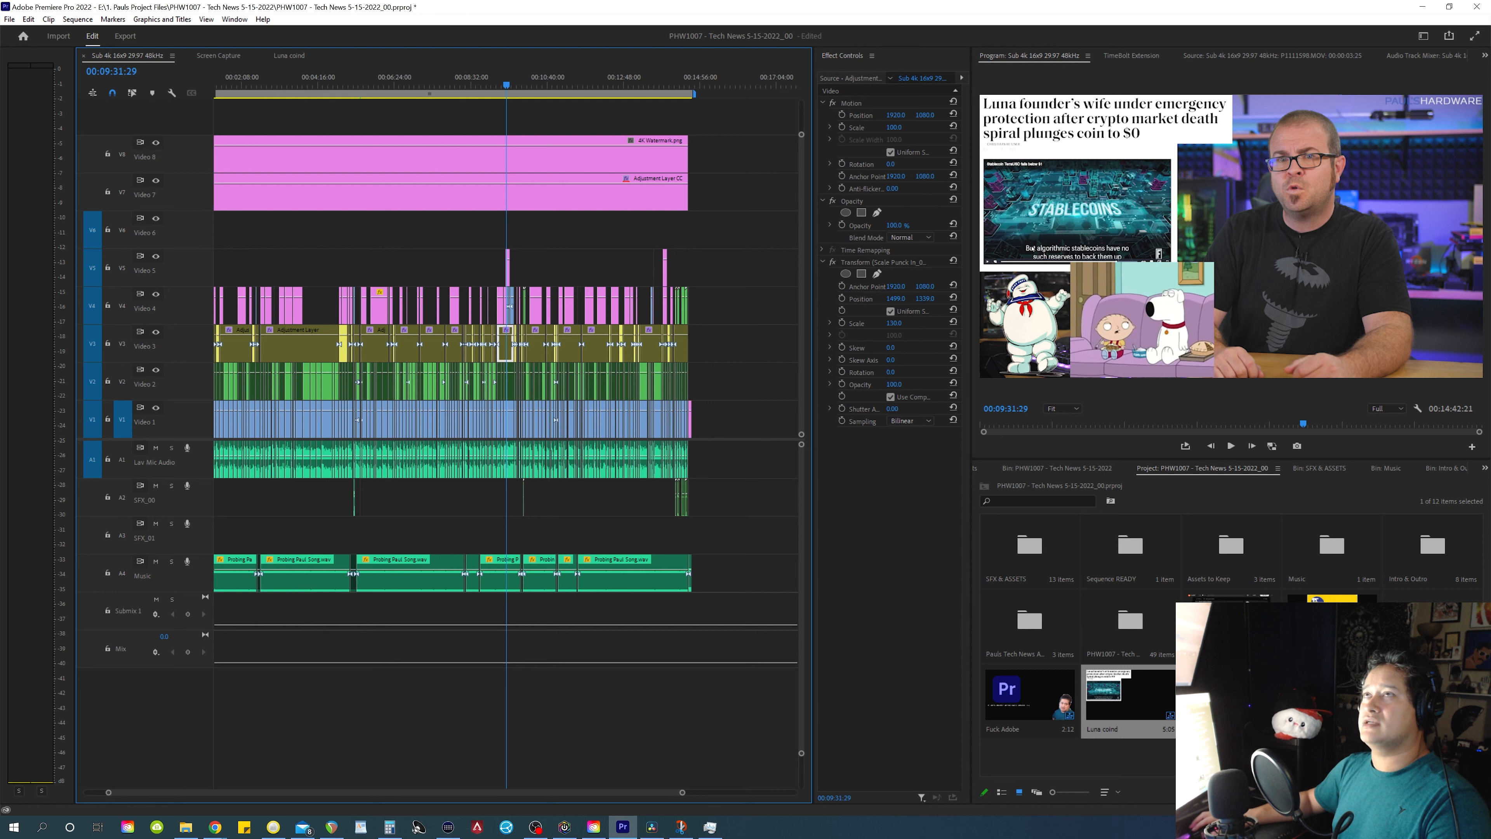
{"action": "left_click", "coordinate": [610, 197]}
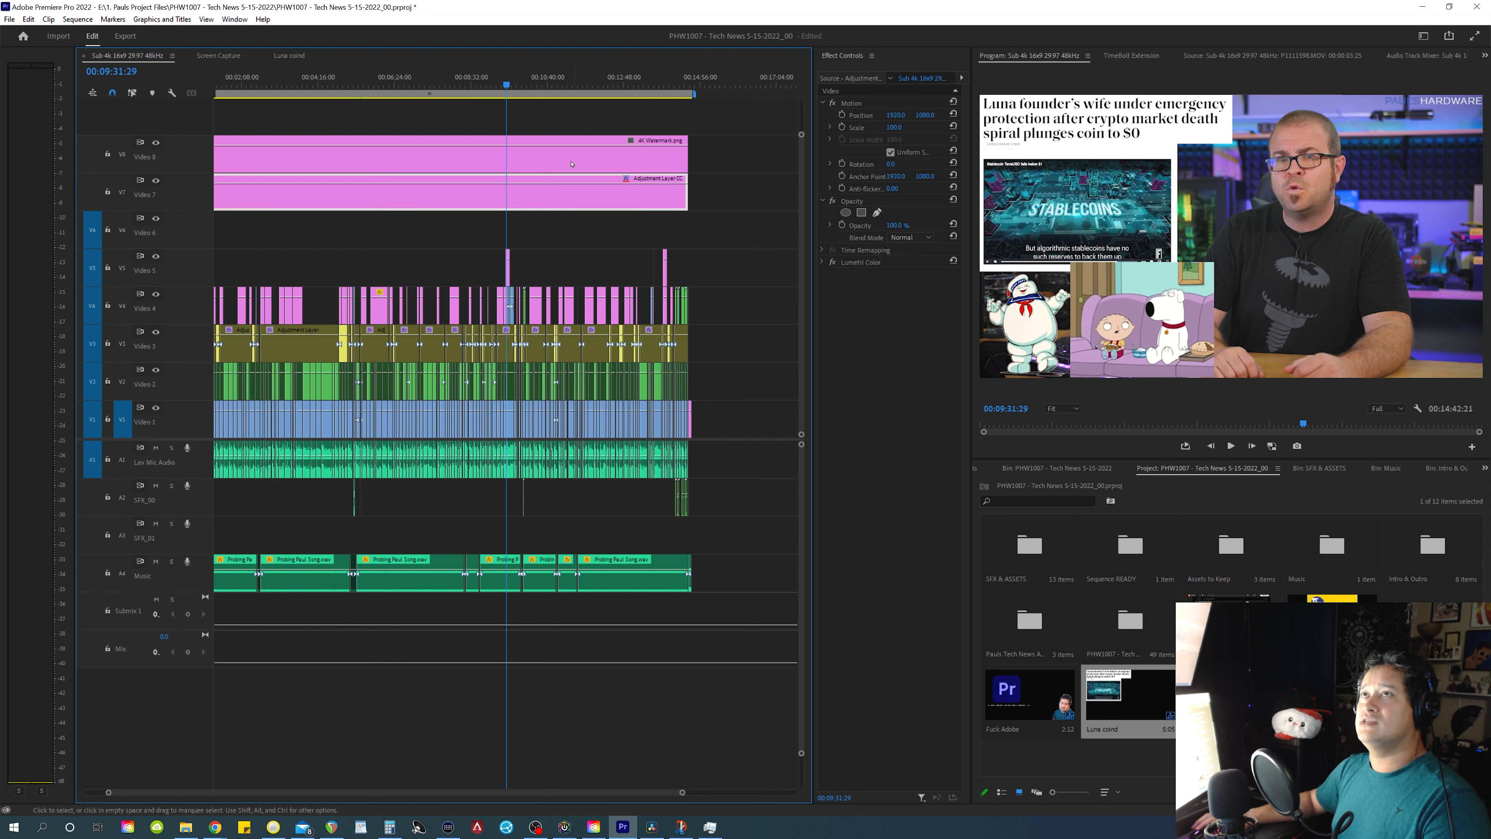
{"action": "left_click", "coordinate": [572, 164]}
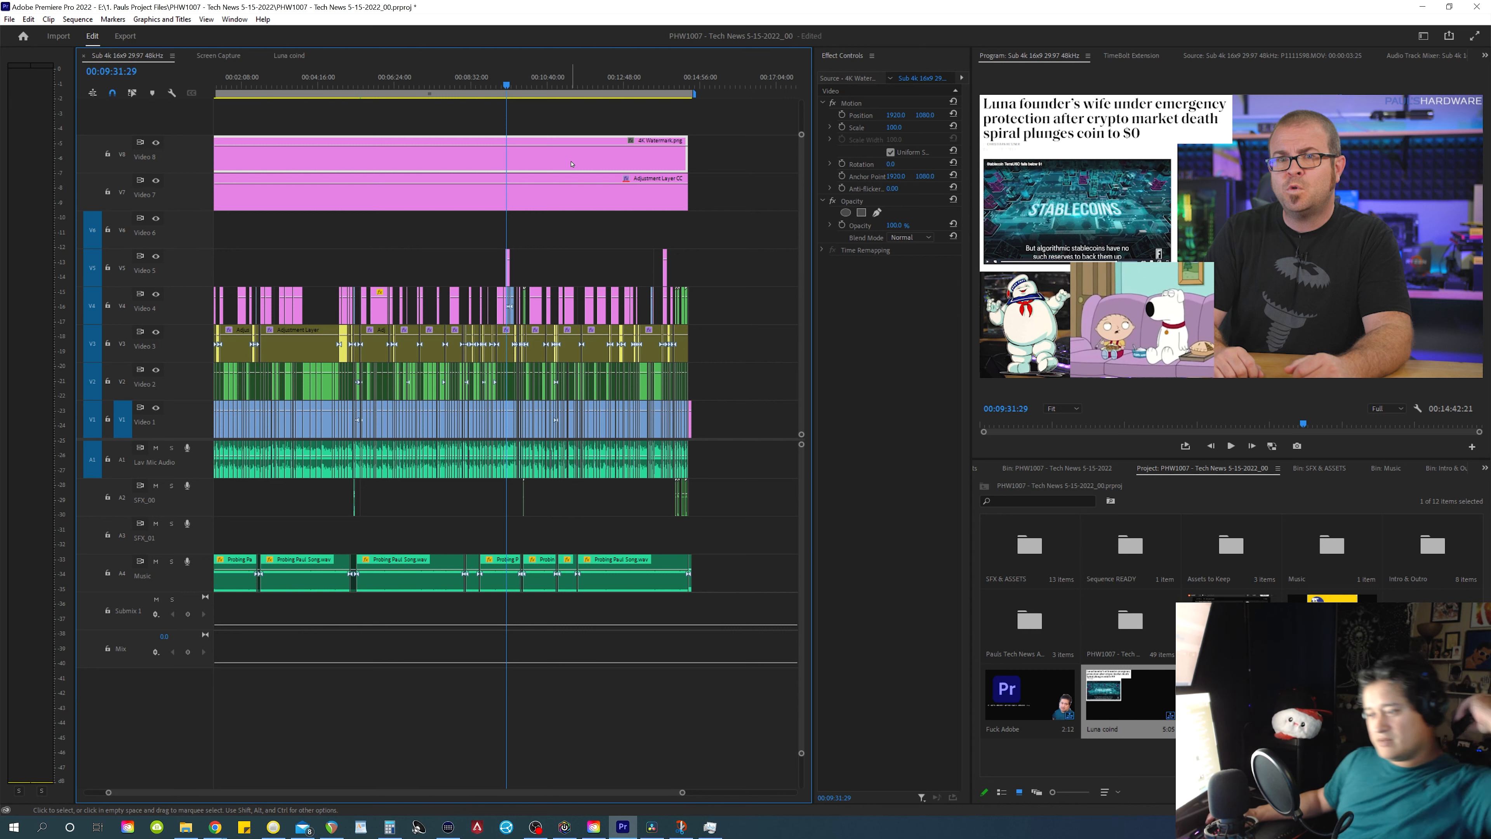
{"action": "left_click", "coordinate": [406, 752]}
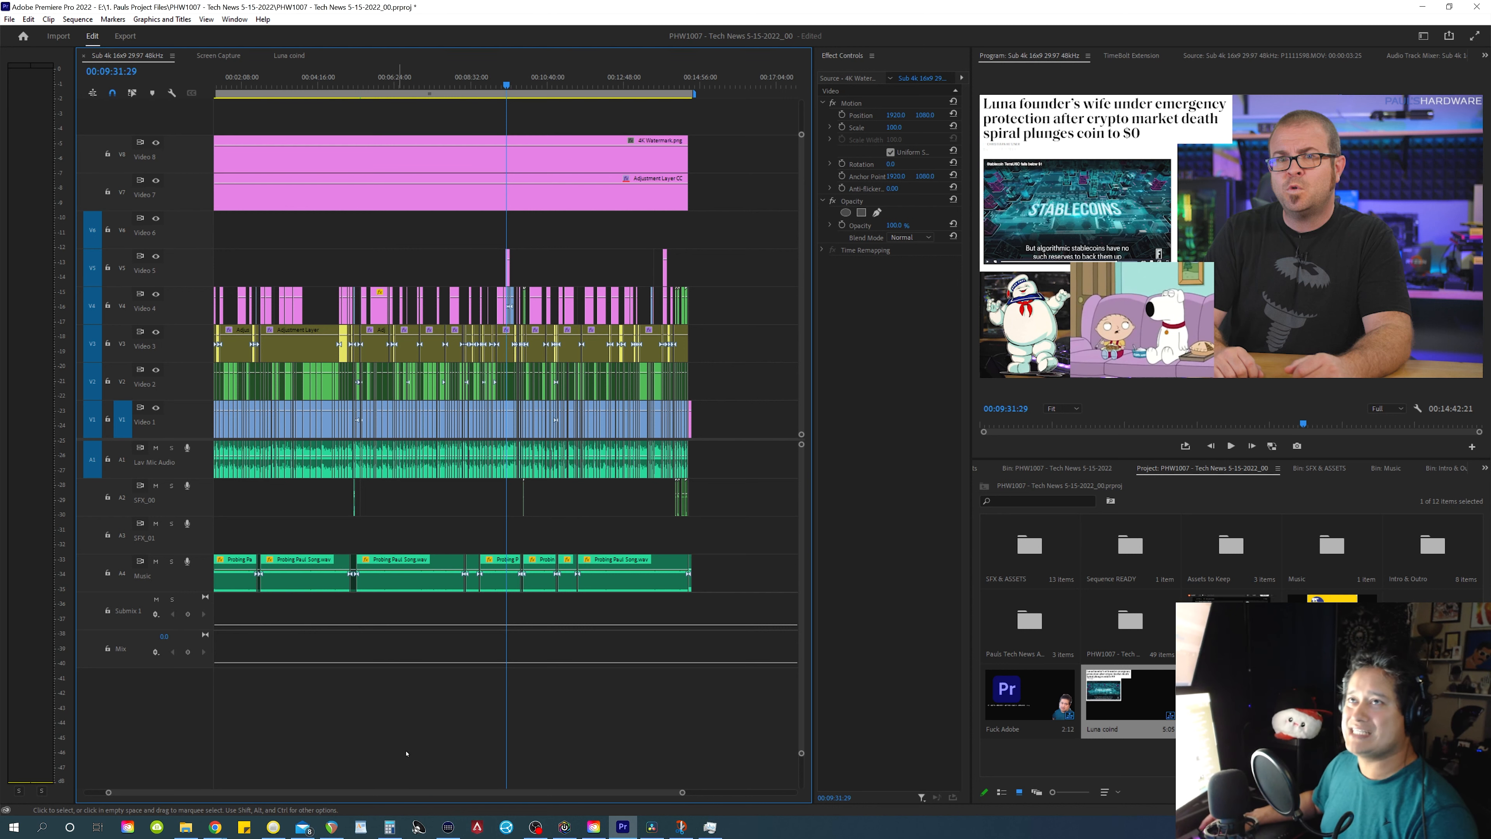
Maximize the timeline and examine the layered clips around 00:06:43.
{"action": "key", "text": "equal"}
{"action": "key", "text": "equal"}
{"action": "key", "text": "equal"}
{"action": "key", "text": "equal"}
{"action": "key", "text": "equal"}
{"action": "key", "text": "equal"}
{"action": "key", "text": "equal"}
{"action": "key", "text": "equal"}
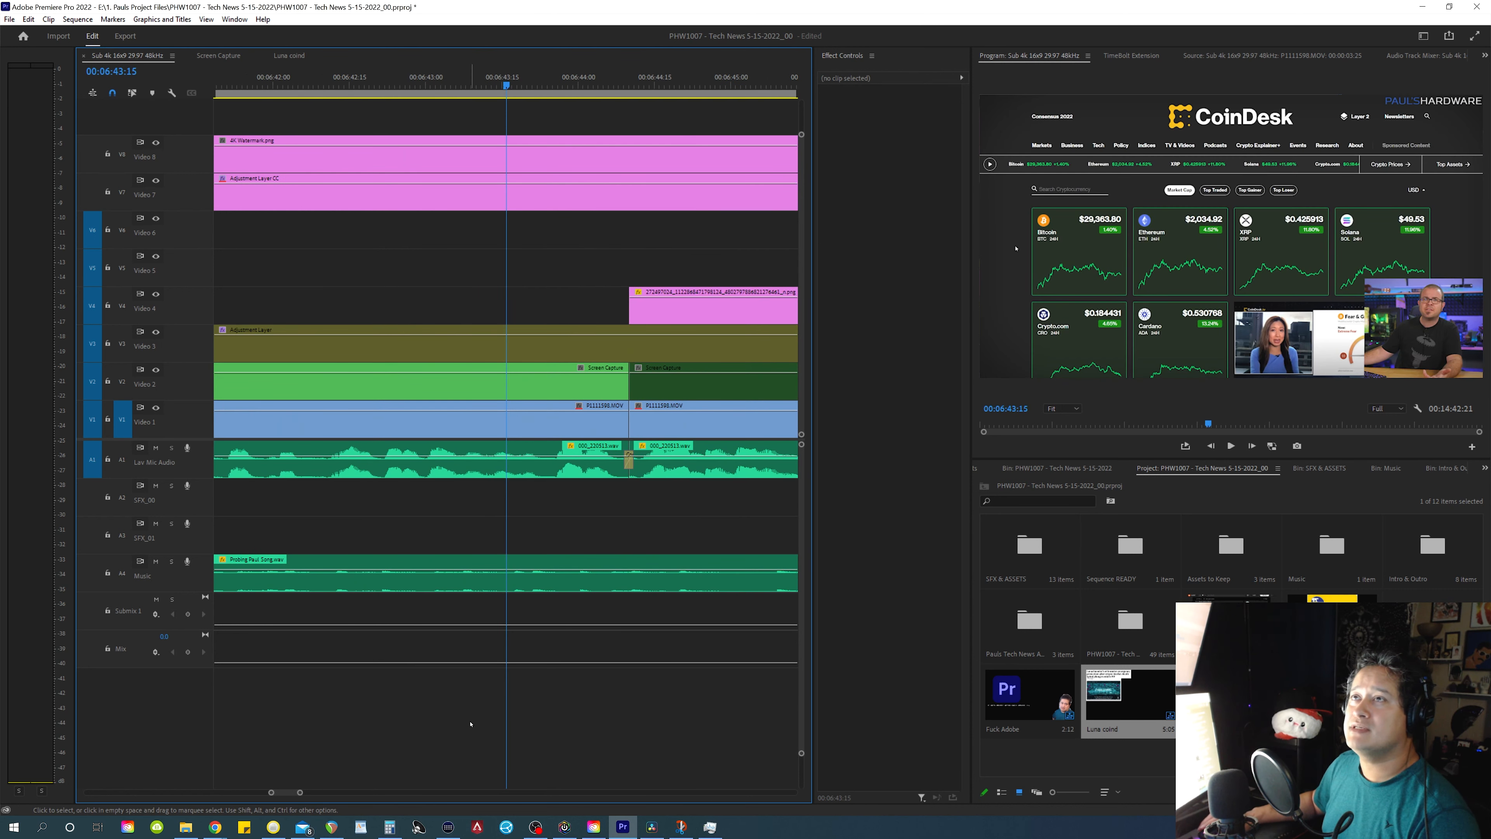
{"action": "key", "text": "grave"}
{"action": "key", "text": "minus"}
{"action": "key", "text": "minus"}
{"action": "key", "text": "minus"}
{"action": "key", "text": "minus"}
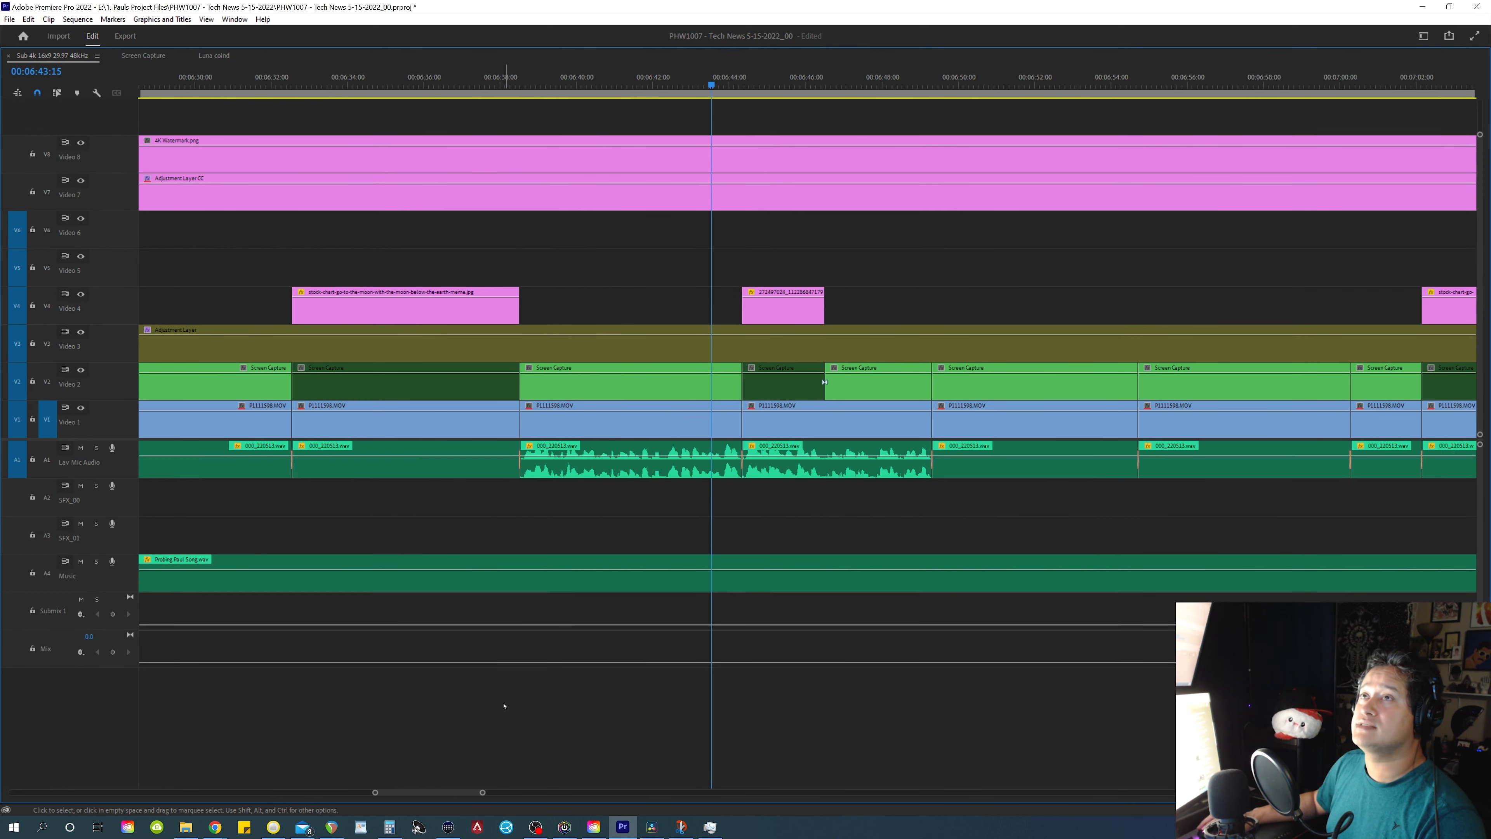
{"action": "key", "text": "equal"}
{"action": "key", "text": "equal"}
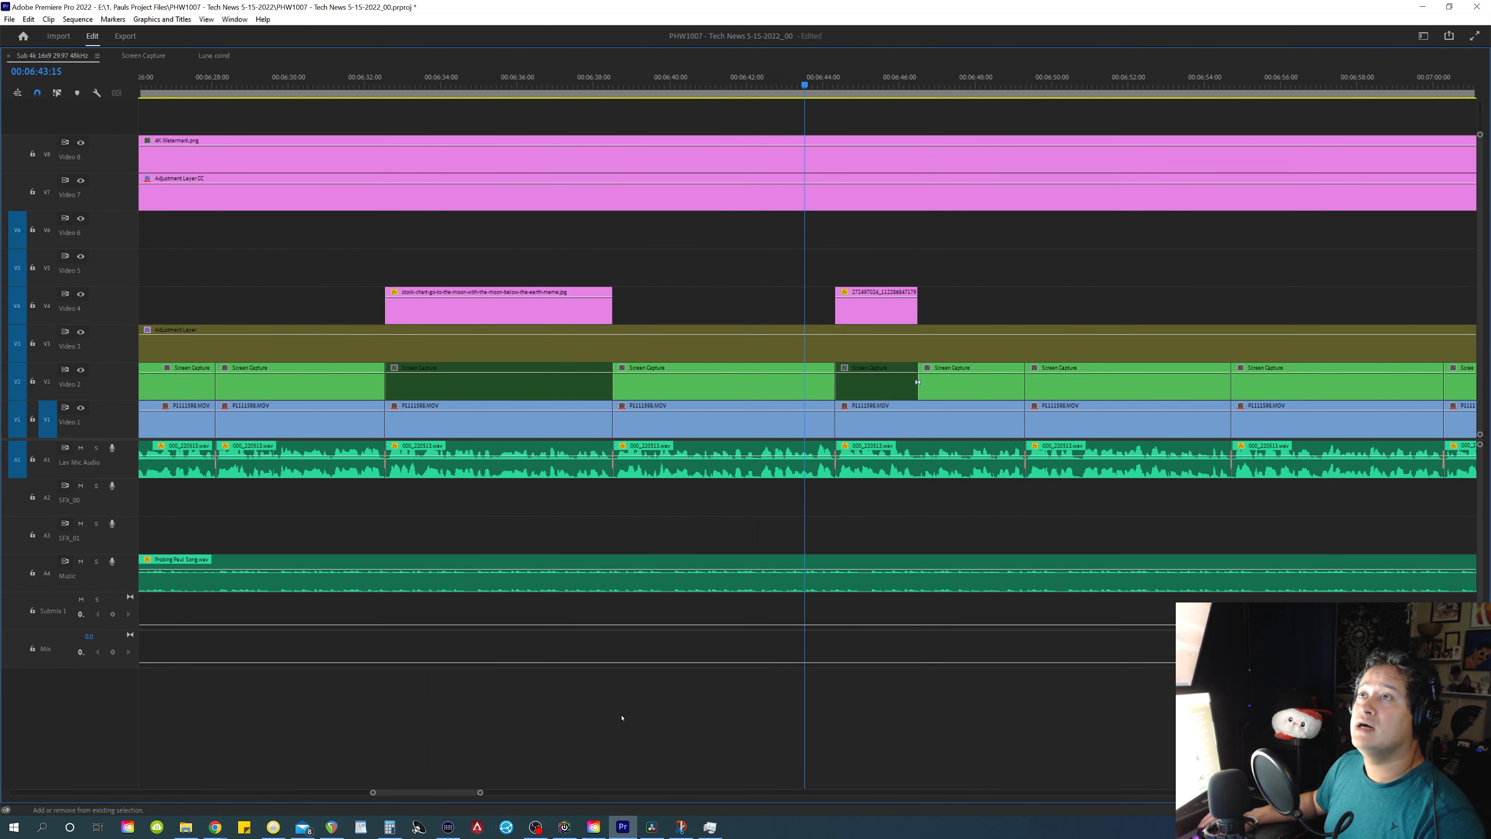
Select the audio transition at the Lav Mic Audio cut near 00:06:32 and inspect it up close.
{"action": "left_click", "coordinate": [381, 495]}
{"action": "key", "text": "equal"}
{"action": "key", "text": "equal"}
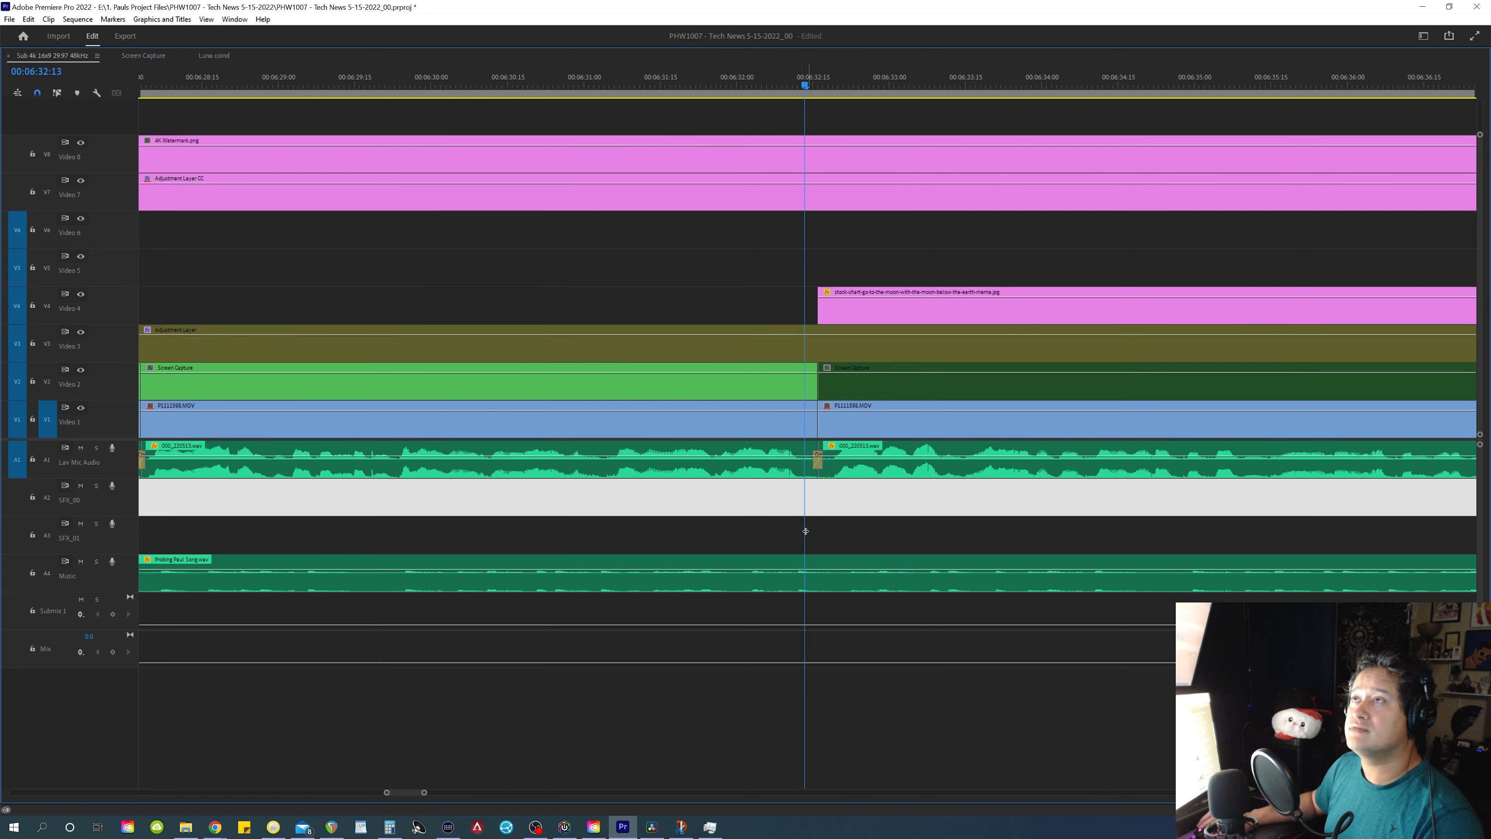
{"action": "left_click", "coordinate": [818, 462]}
{"action": "key", "text": "Down"}
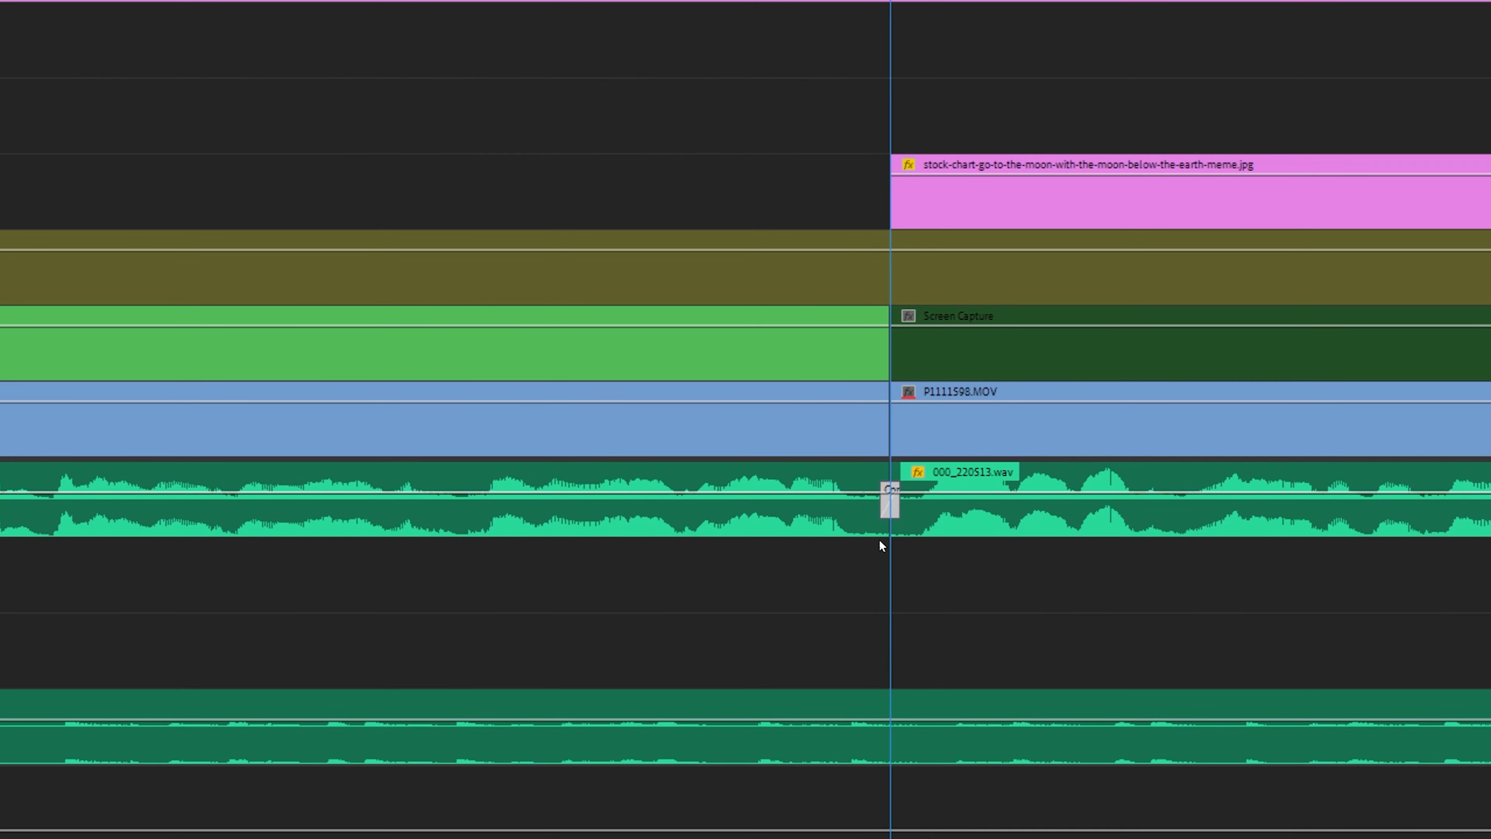
{"action": "key", "text": "equal"}
{"action": "key", "text": "equal"}
{"action": "key", "text": "minus"}
{"action": "key", "text": "minus"}
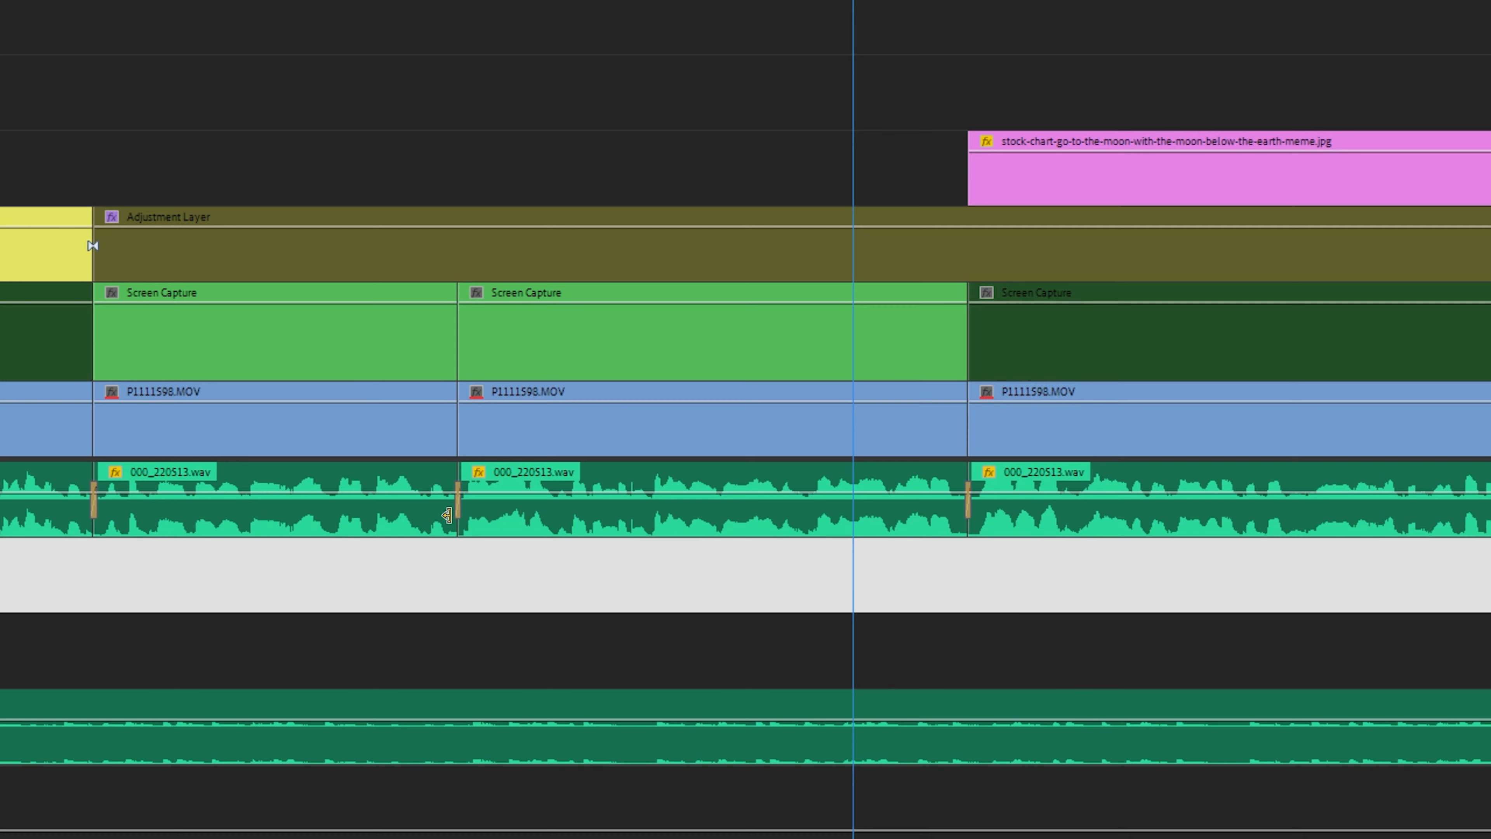
Select in turn the Lav Mic Audio transitions and the enabled and disabled Screen Capture clips around 00:06:32, and clear the selection.
{"action": "left_click", "coordinate": [969, 506]}
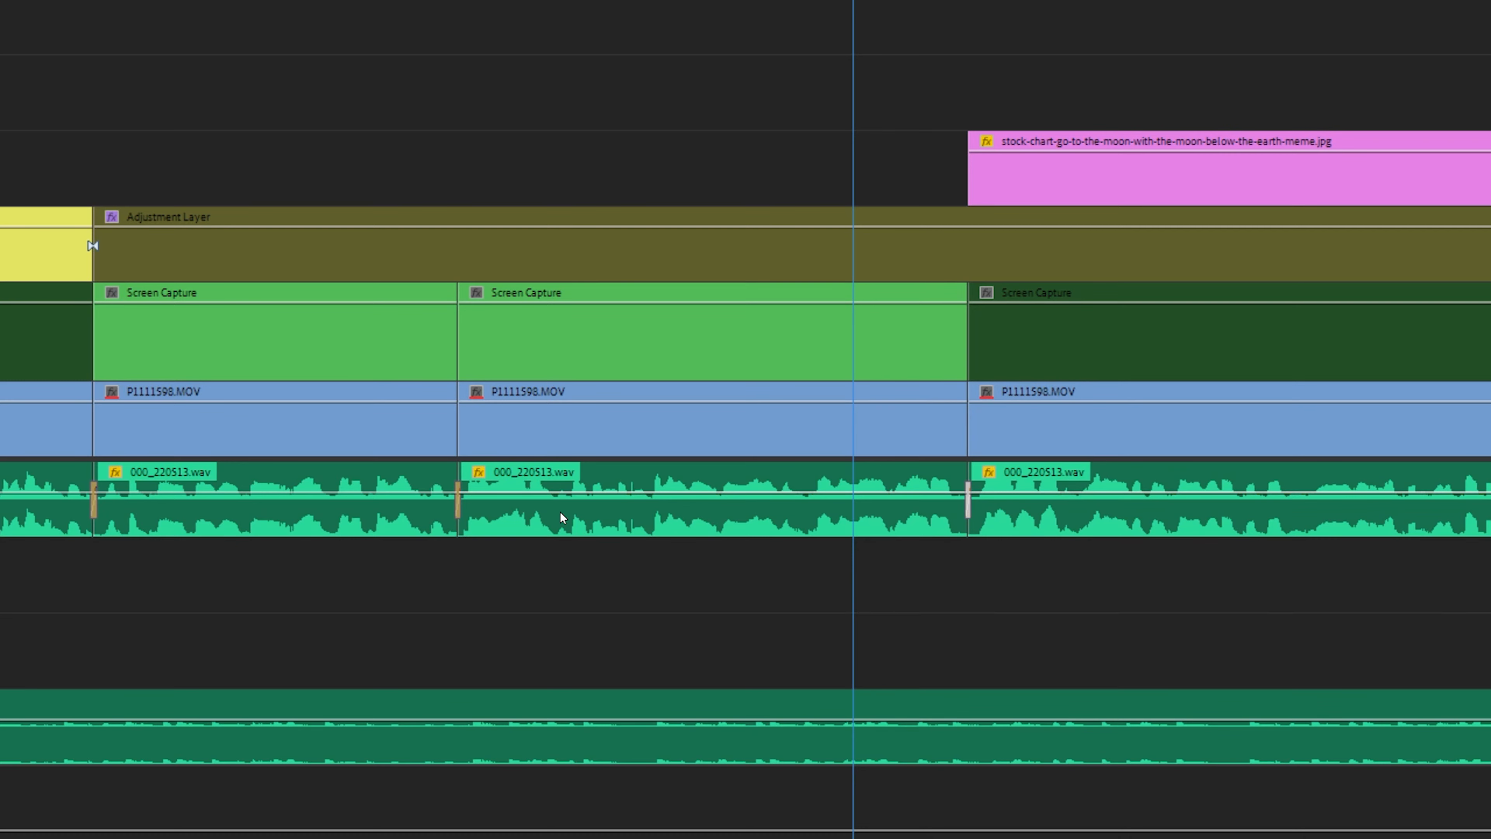
{"action": "left_click", "coordinate": [458, 500]}
{"action": "left_click", "coordinate": [566, 325]}
{"action": "left_click", "coordinate": [1105, 337]}
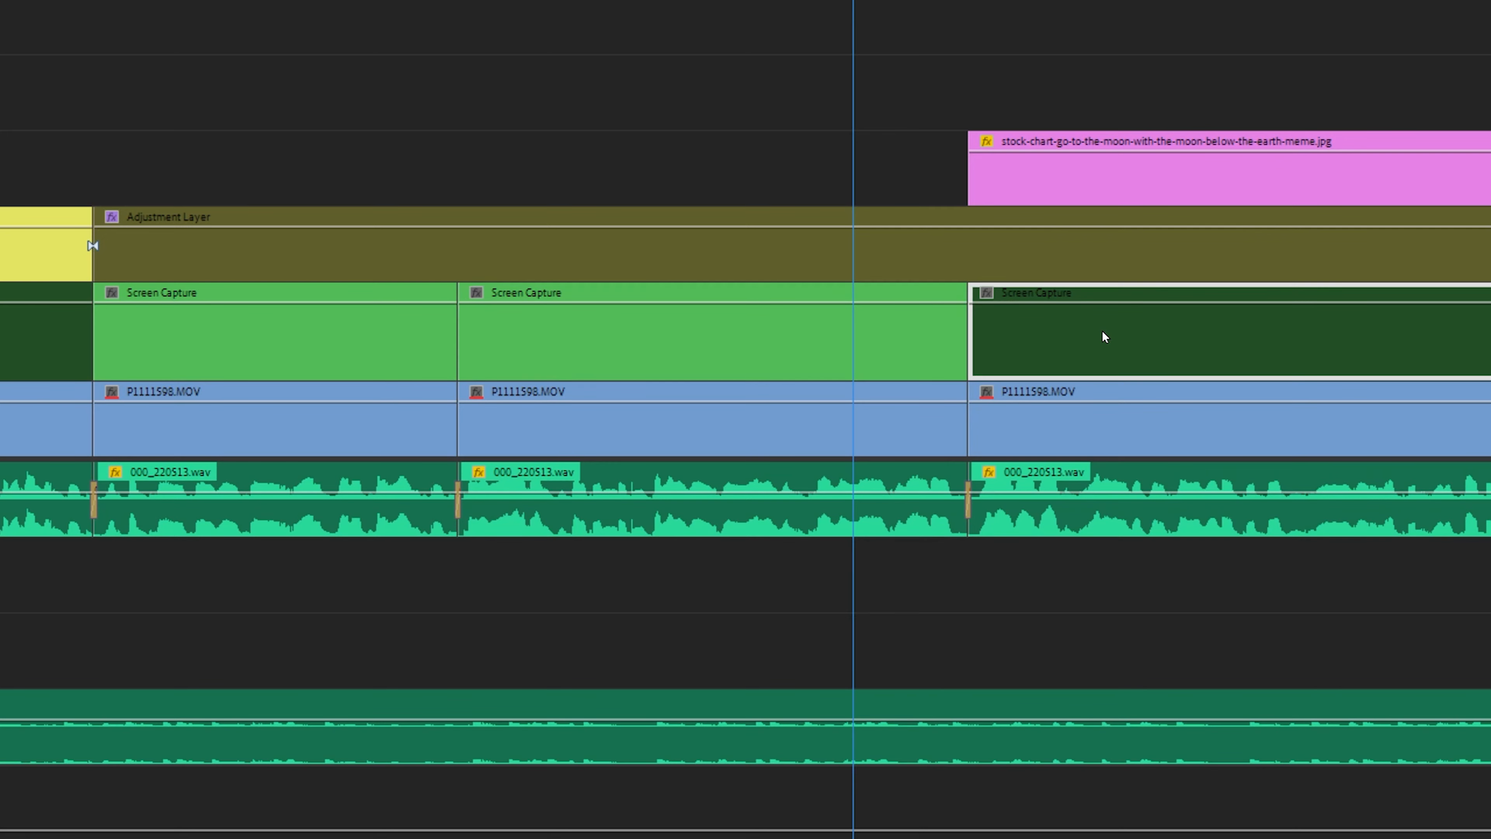
{"action": "left_click", "coordinate": [389, 323]}
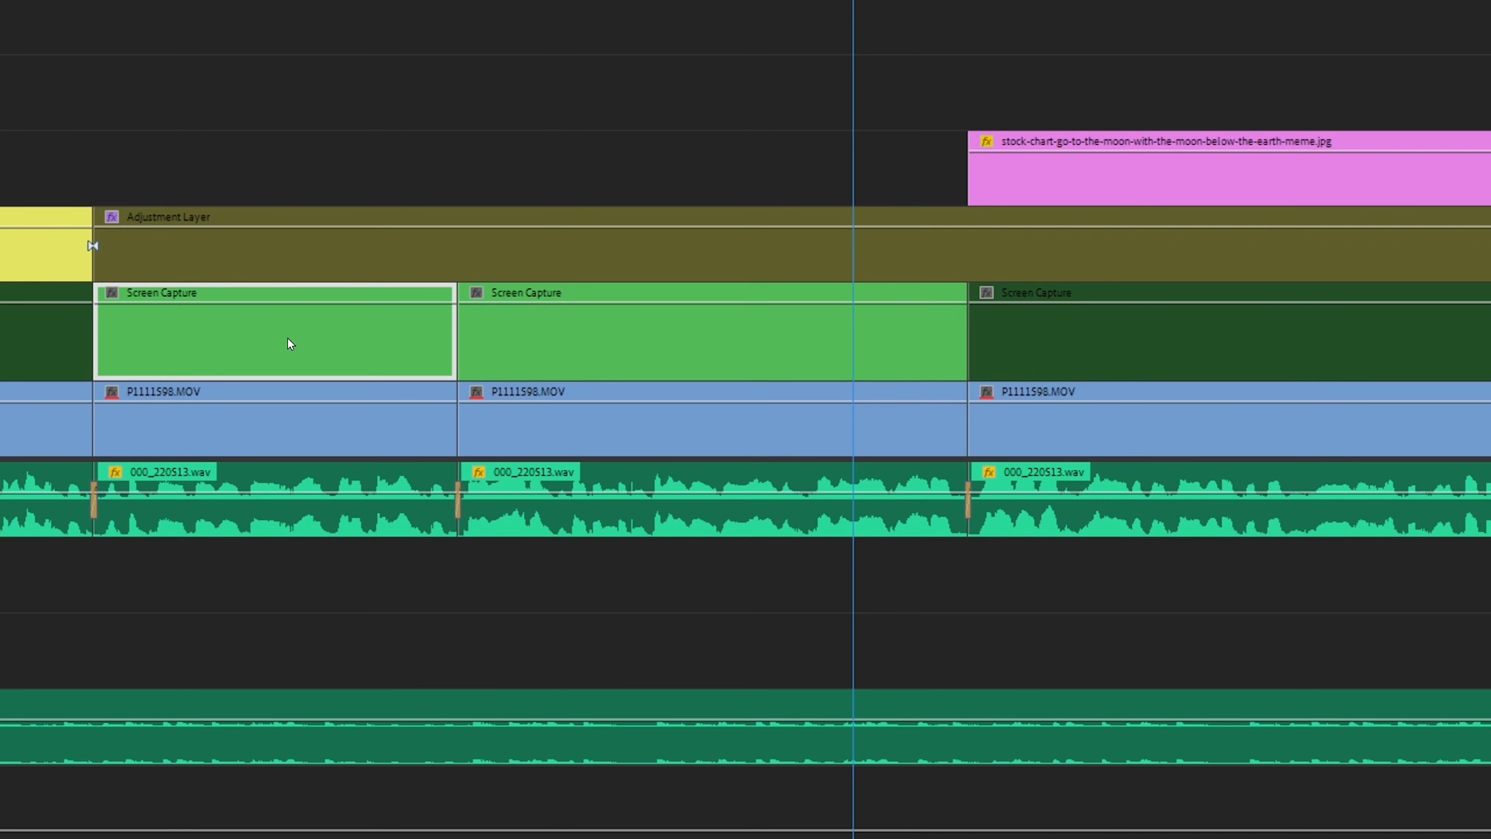
{"action": "left_click", "coordinate": [842, 606]}
{"action": "key", "text": "minus"}
{"action": "key", "text": "minus"}
{"action": "key", "text": "minus"}
{"action": "key", "text": "minus"}
{"action": "key", "text": "minus"}
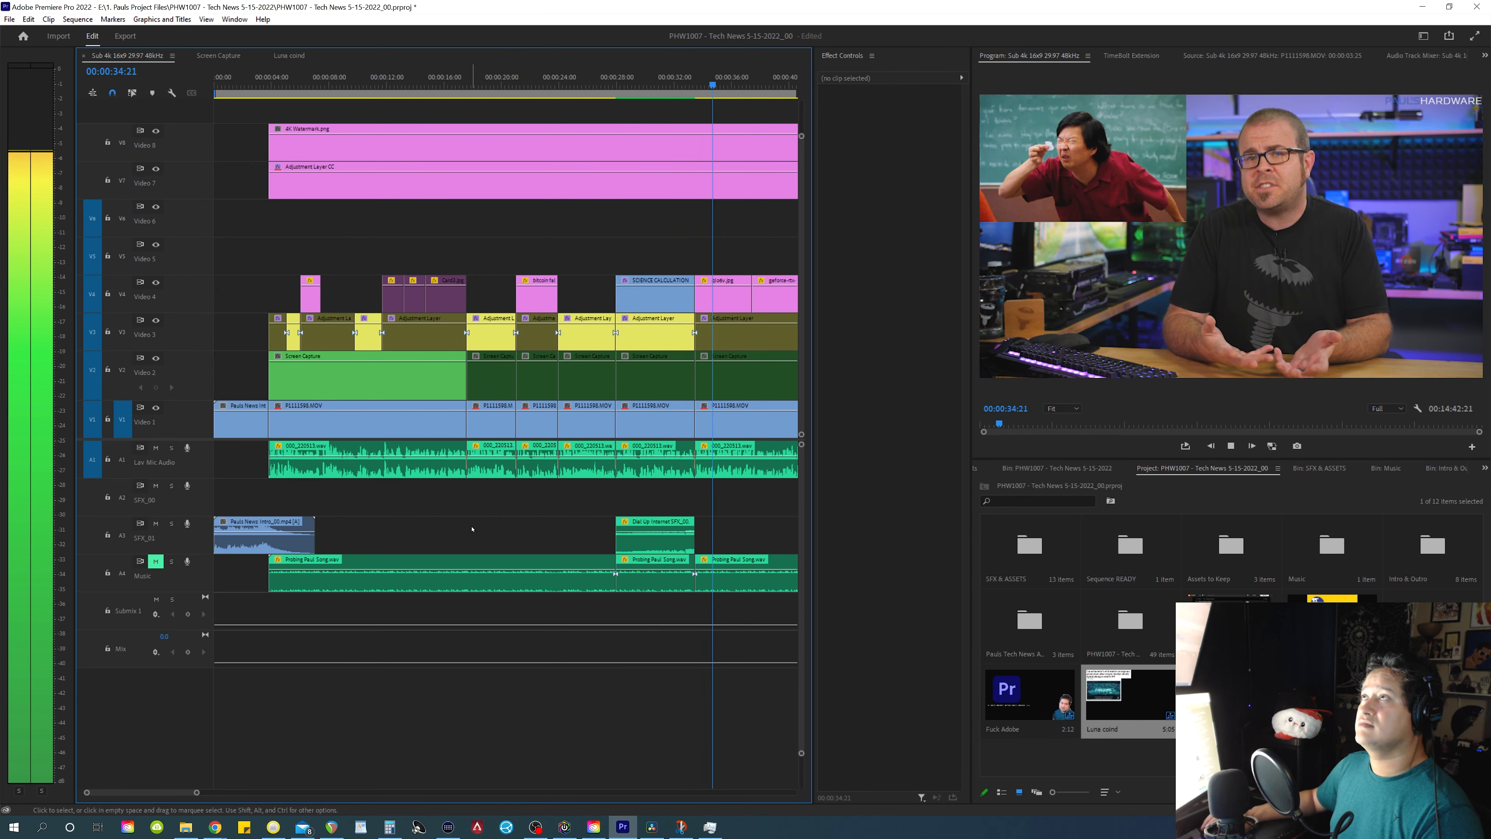
Stop playback and move the playhead to 00:00:31:12, over the SCIENCE CALCULATION clip on Video 4.
{"action": "key", "text": "space"}
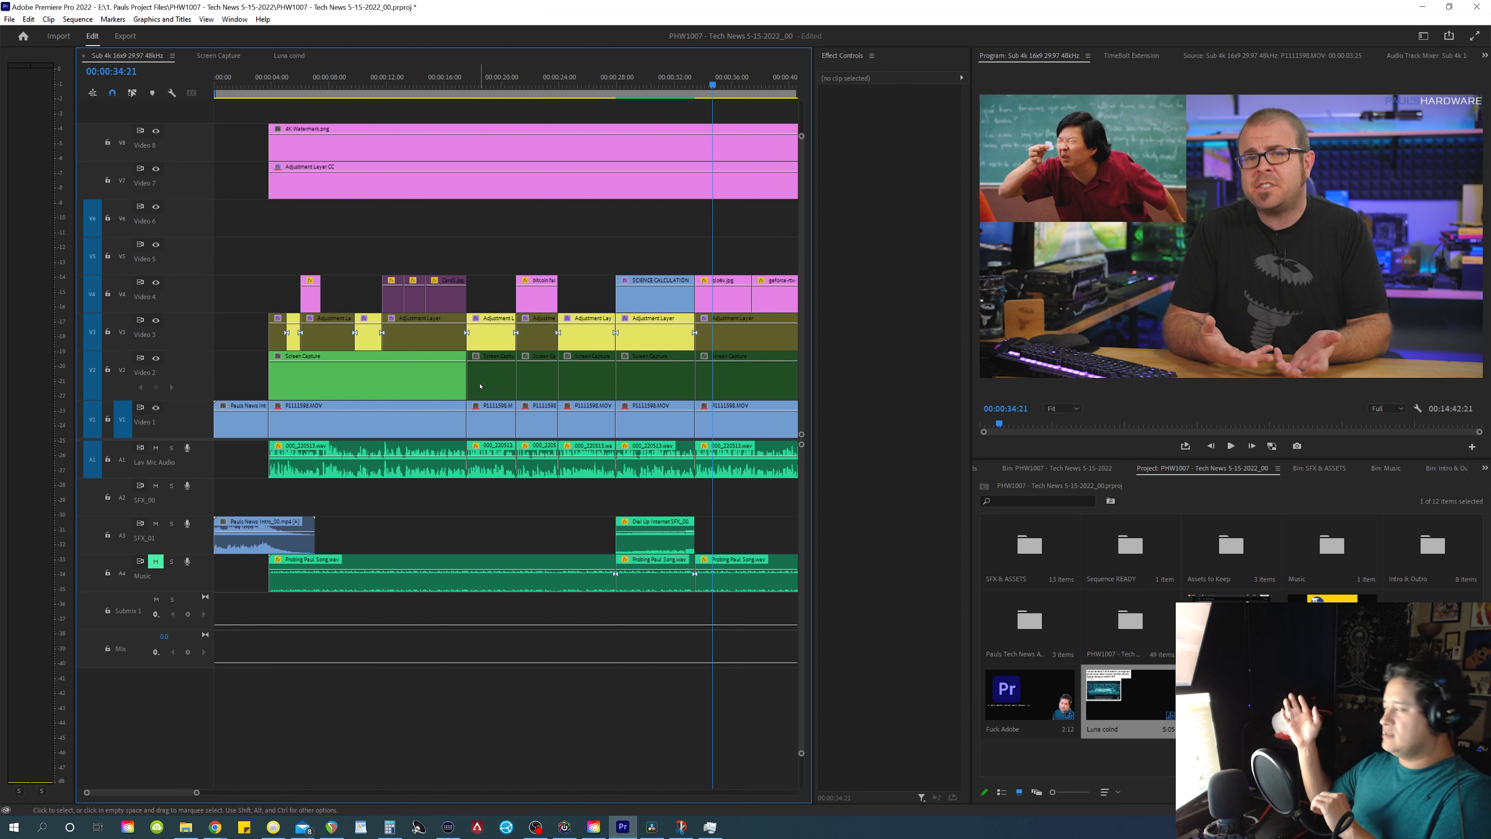
{"action": "key", "text": "minus"}
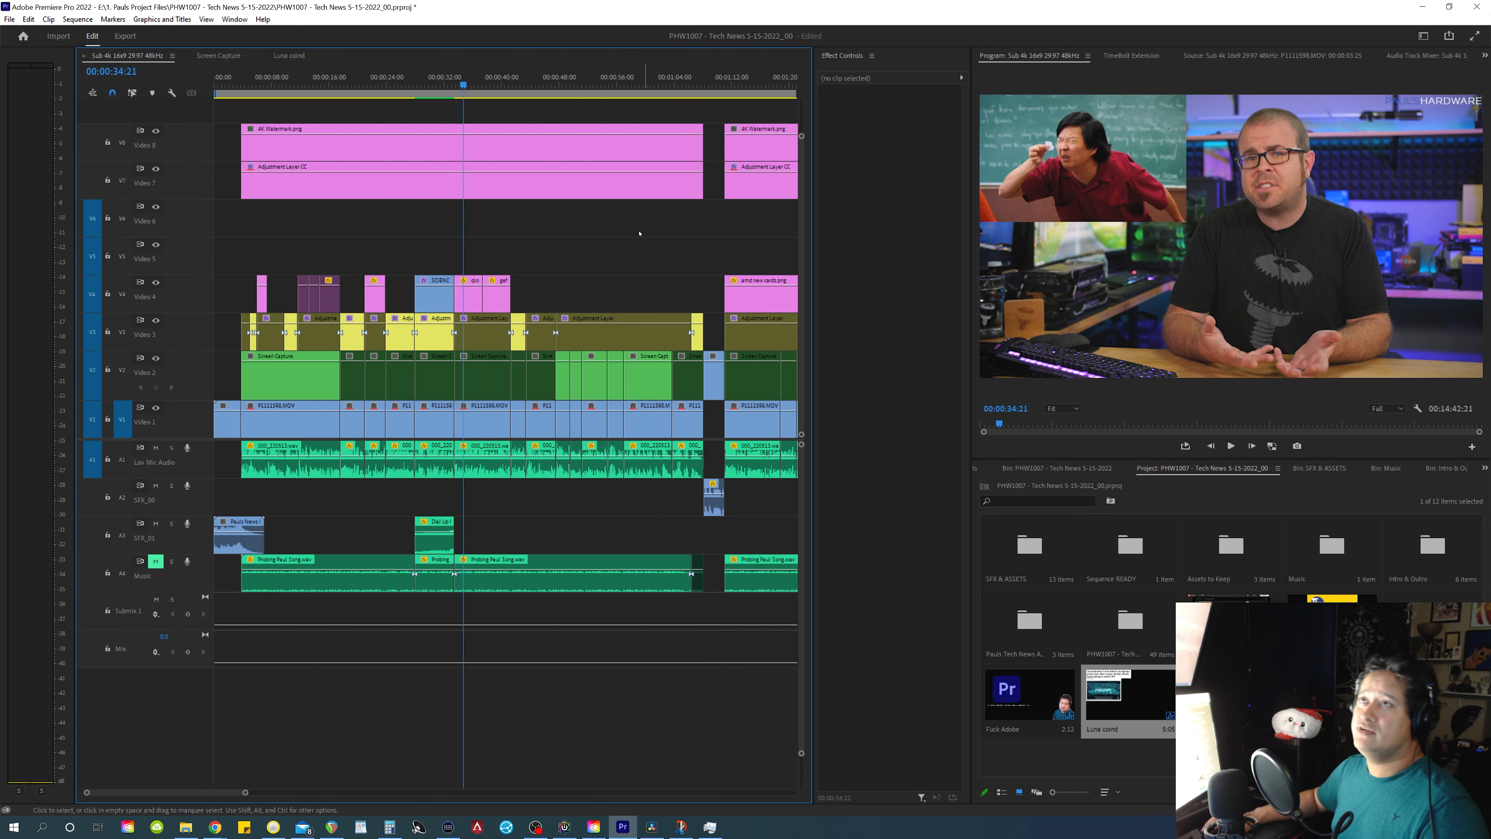
{"action": "left_click", "coordinate": [441, 257]}
{"action": "key", "text": "equal"}
{"action": "key", "text": "equal"}
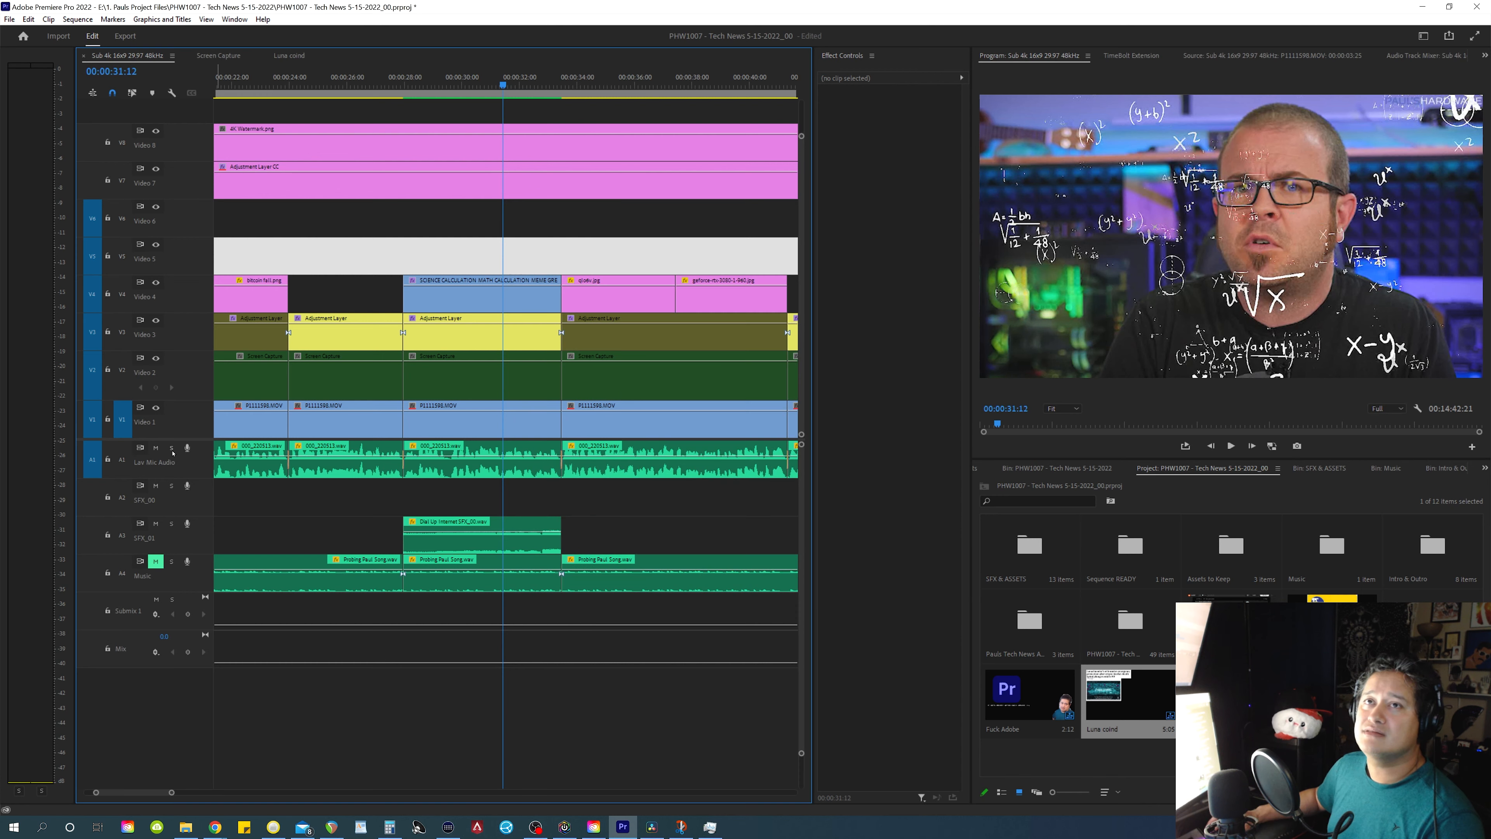
Solo the Lav Mic Audio track.
{"action": "left_click", "coordinate": [636, 520]}
{"action": "key", "text": "minus"}
{"action": "key", "text": "minus"}
{"action": "key", "text": "minus"}
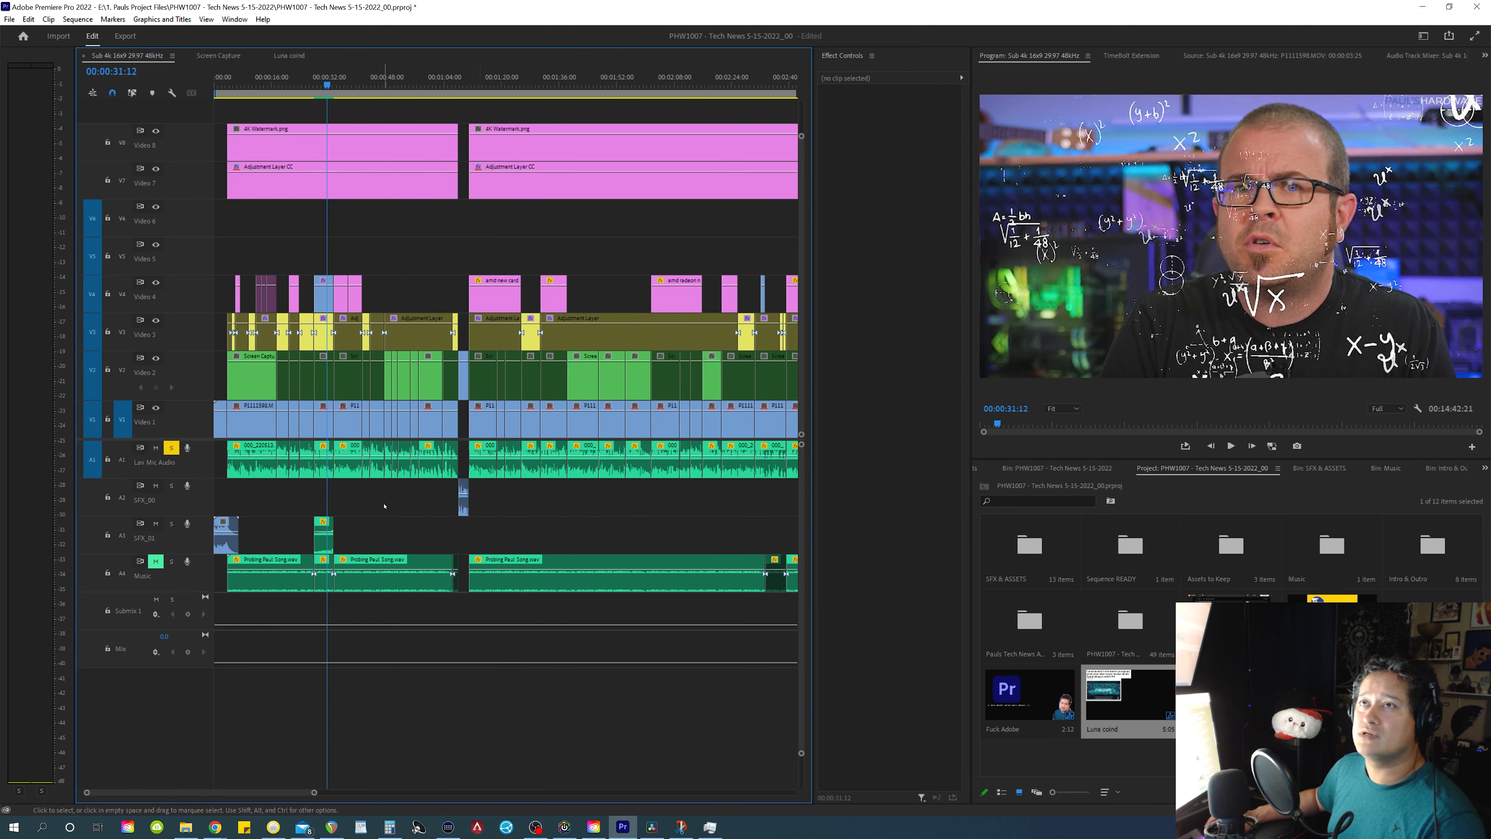
{"action": "left_click", "coordinate": [389, 503]}
Delete the audio transitions at the three consecutive Lav Mic Audio cuts between about 00:00:47 and 00:00:51.
{"action": "left_click", "coordinate": [386, 85]}
{"action": "key", "text": "equal"}
{"action": "key", "text": "equal"}
{"action": "key", "text": "equal"}
{"action": "key", "text": "equal"}
{"action": "left_click", "coordinate": [481, 463]}
{"action": "key", "text": "Delete"}
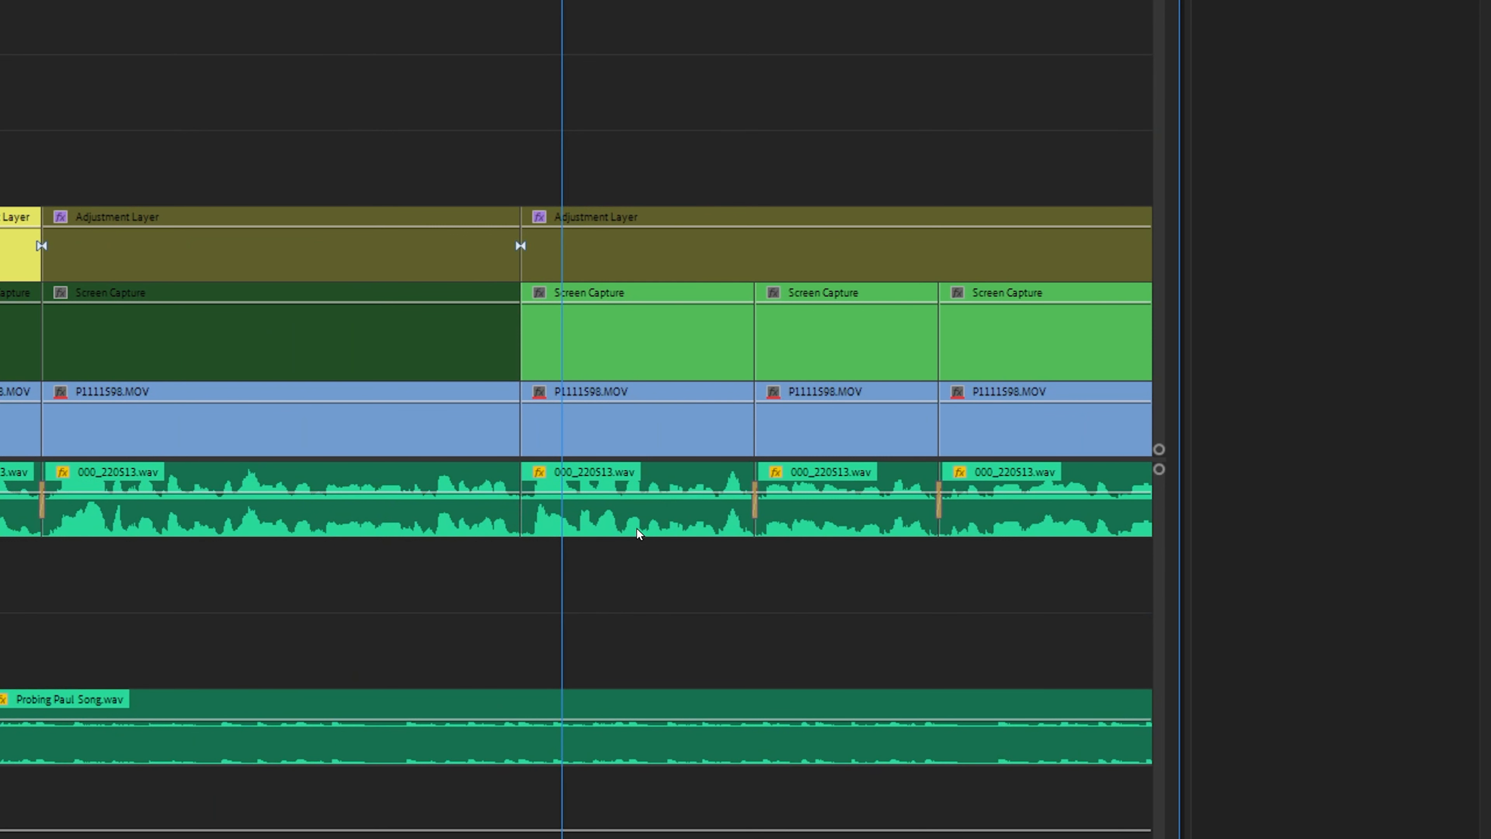
{"action": "left_click", "coordinate": [756, 499]}
{"action": "key", "text": "Delete"}
{"action": "left_click", "coordinate": [939, 500]}
{"action": "key", "text": "Delete"}
Play the Lav Mic Audio cuts between about 00:00:47 and 00:00:51 repeatedly to hear them without transitions.
{"action": "left_click", "coordinate": [406, 579]}
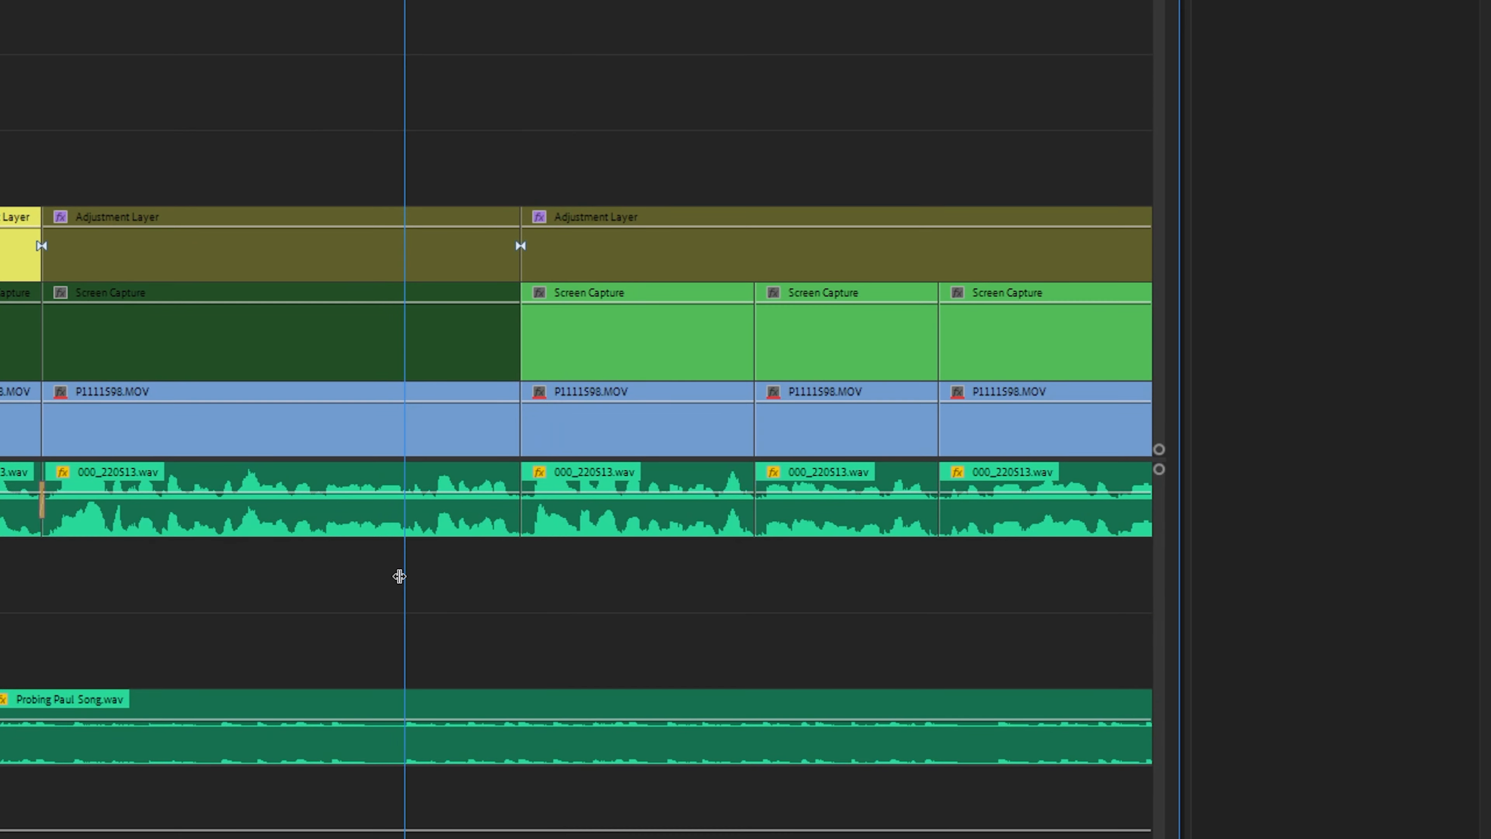
{"action": "key", "text": "space"}
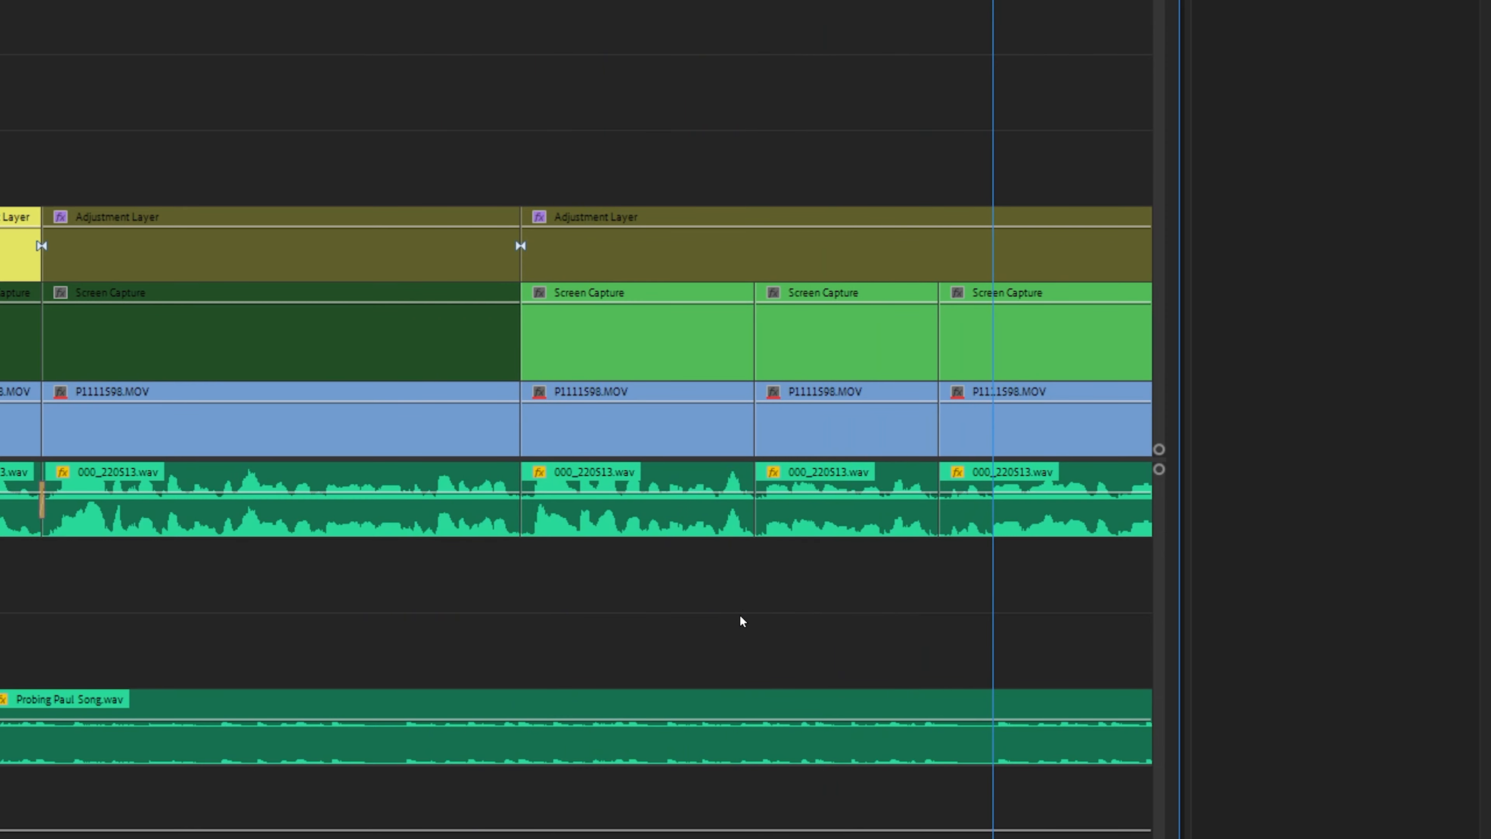
{"action": "right_click", "coordinate": [681, 599]}
{"action": "key", "text": "space"}
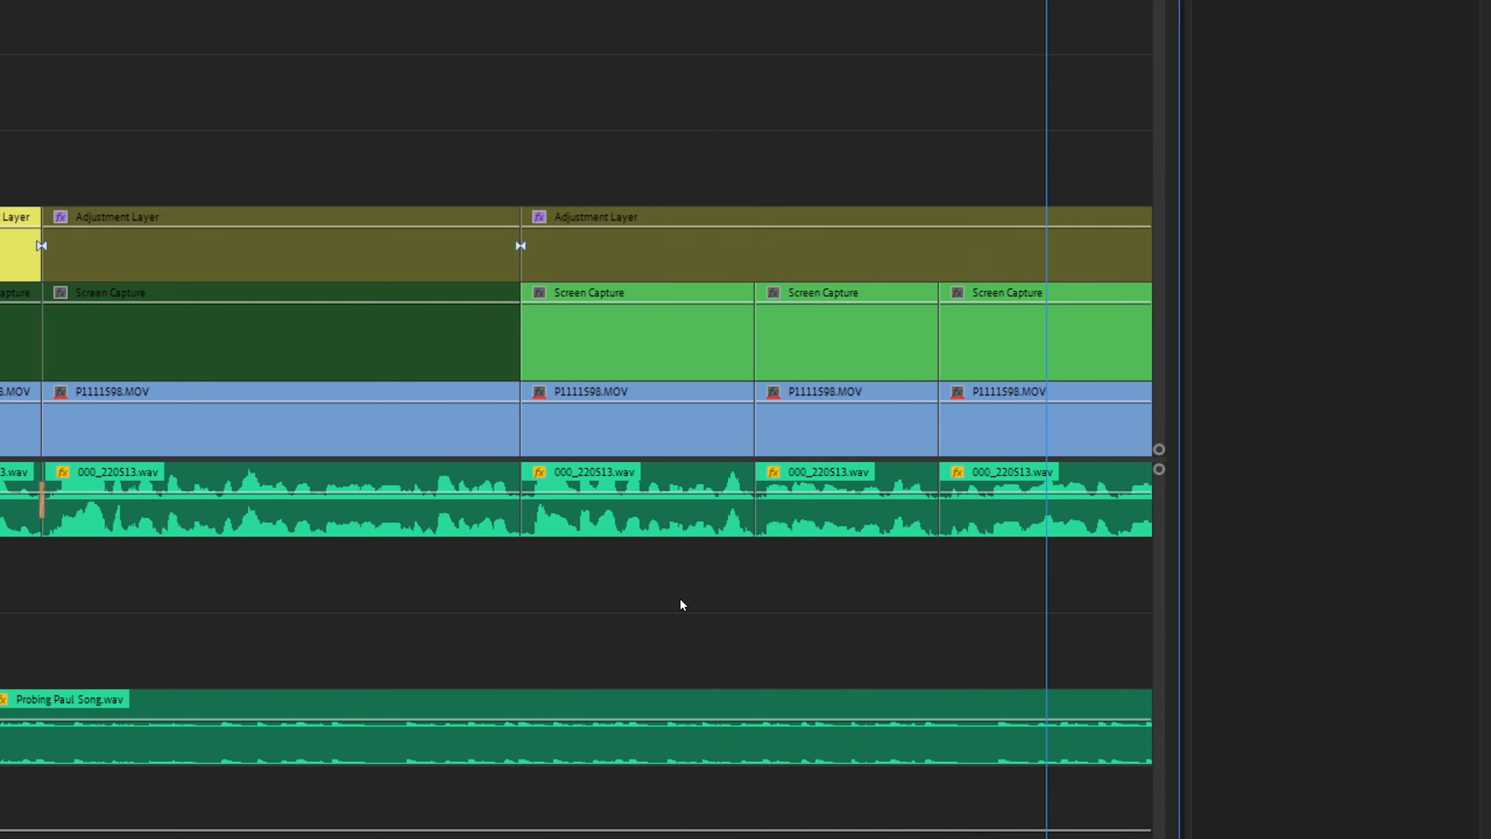
{"action": "right_click", "coordinate": [622, 609]}
{"action": "key", "text": "space"}
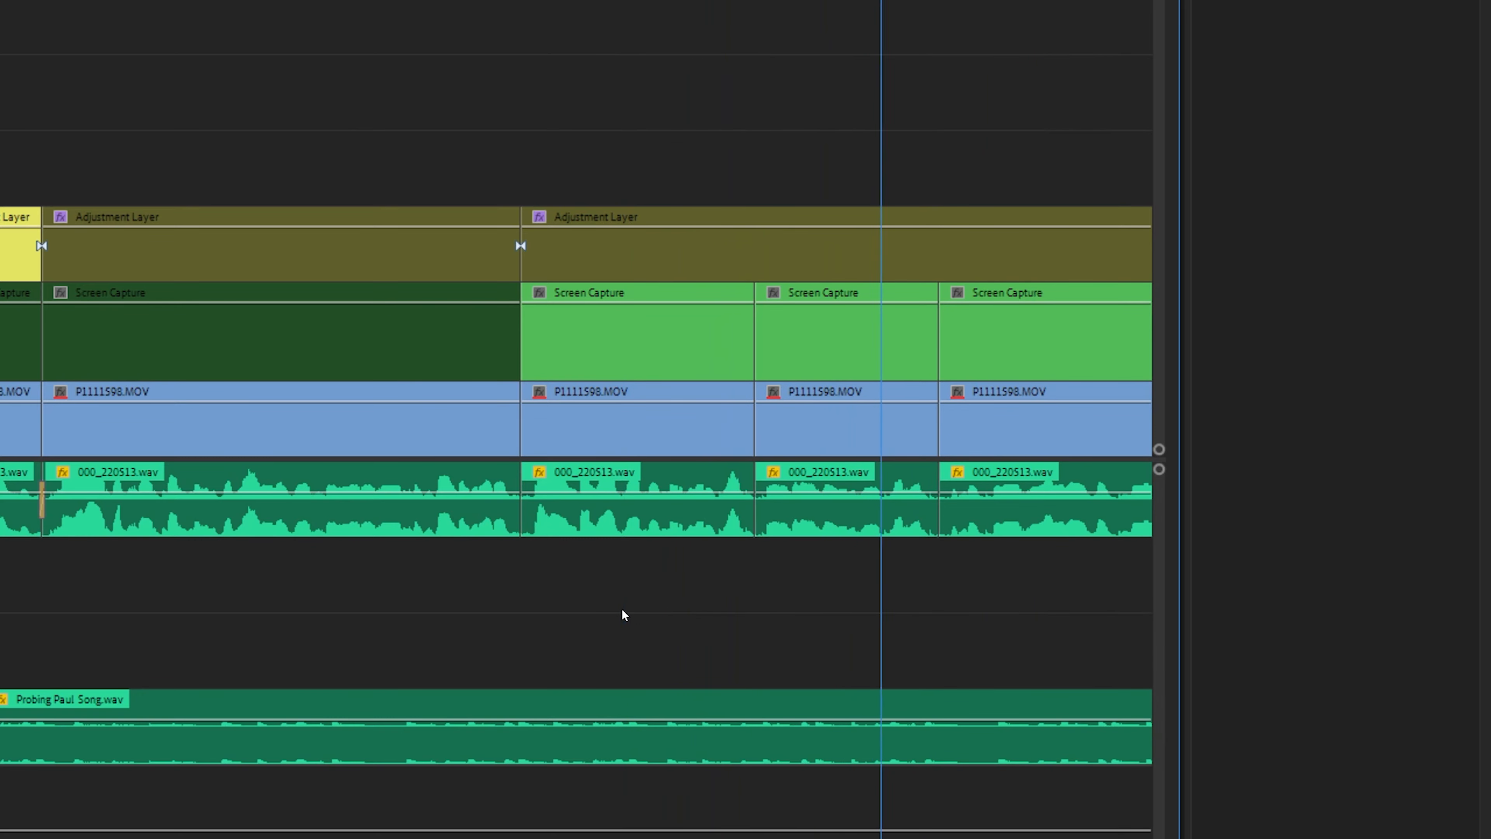
{"action": "key", "text": "space"}
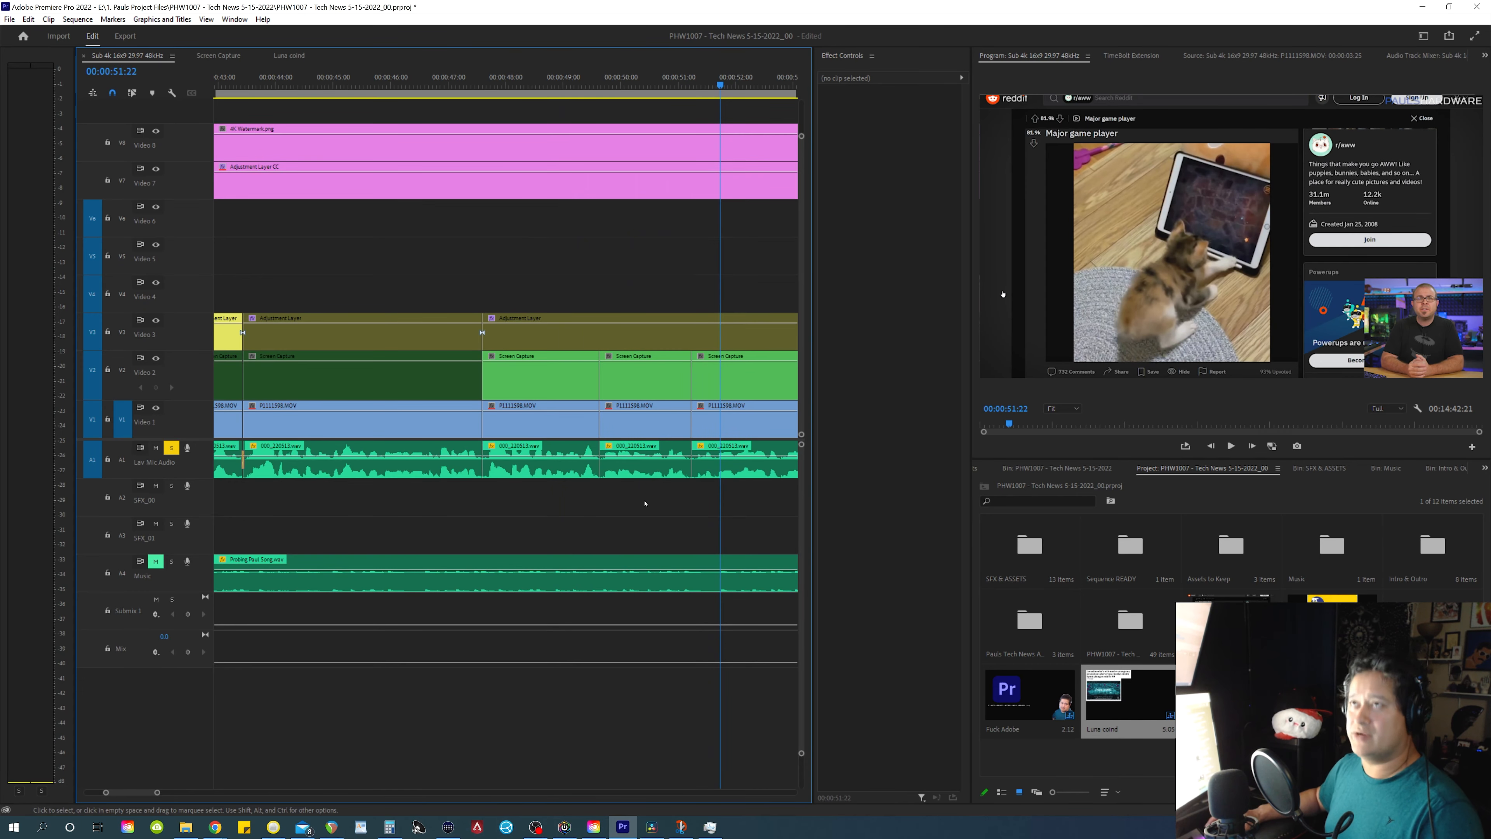
Apply the default audio transition to the three Lav Mic Audio cuts between about 00:00:47 and 00:00:51 and play the section back.
{"action": "left_click_drag", "start_coordinate": [713, 515], "coordinate": [459, 462]}
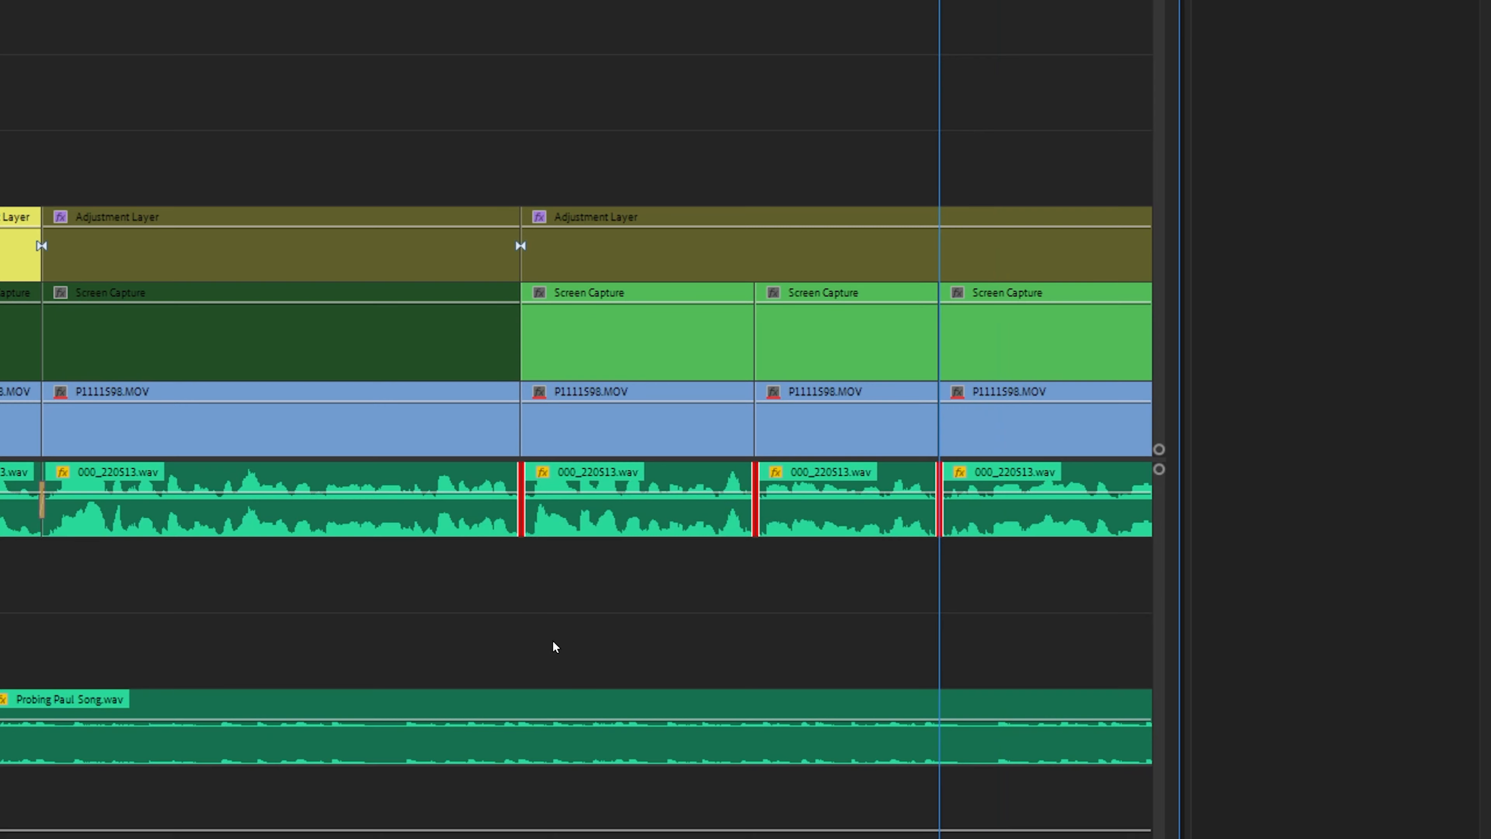
{"action": "key", "text": "ctrl+shift+d"}
{"action": "right_click", "coordinate": [724, 599]}
{"action": "key", "text": "space"}
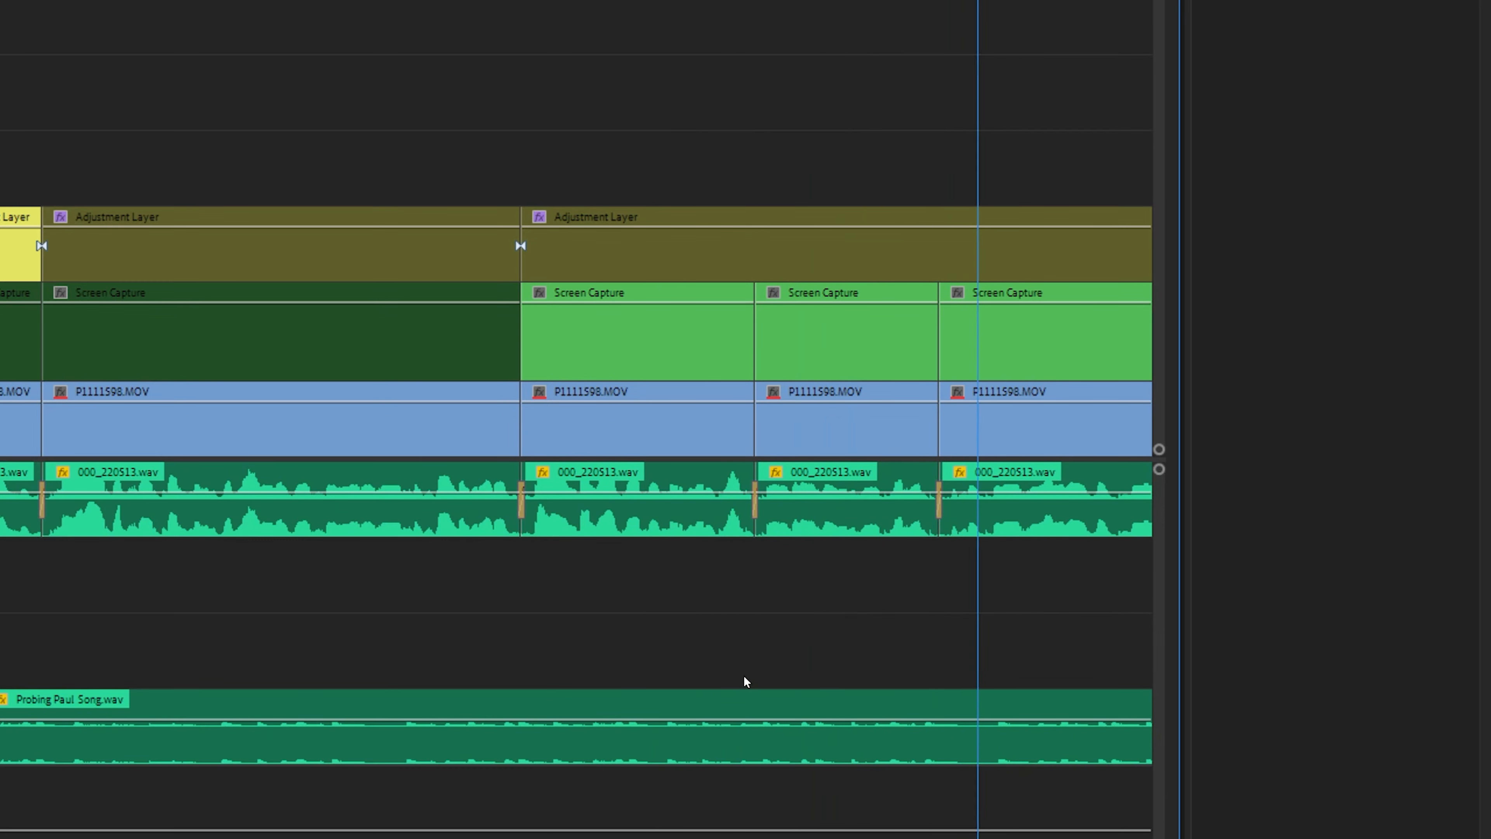
{"action": "key", "text": "space"}
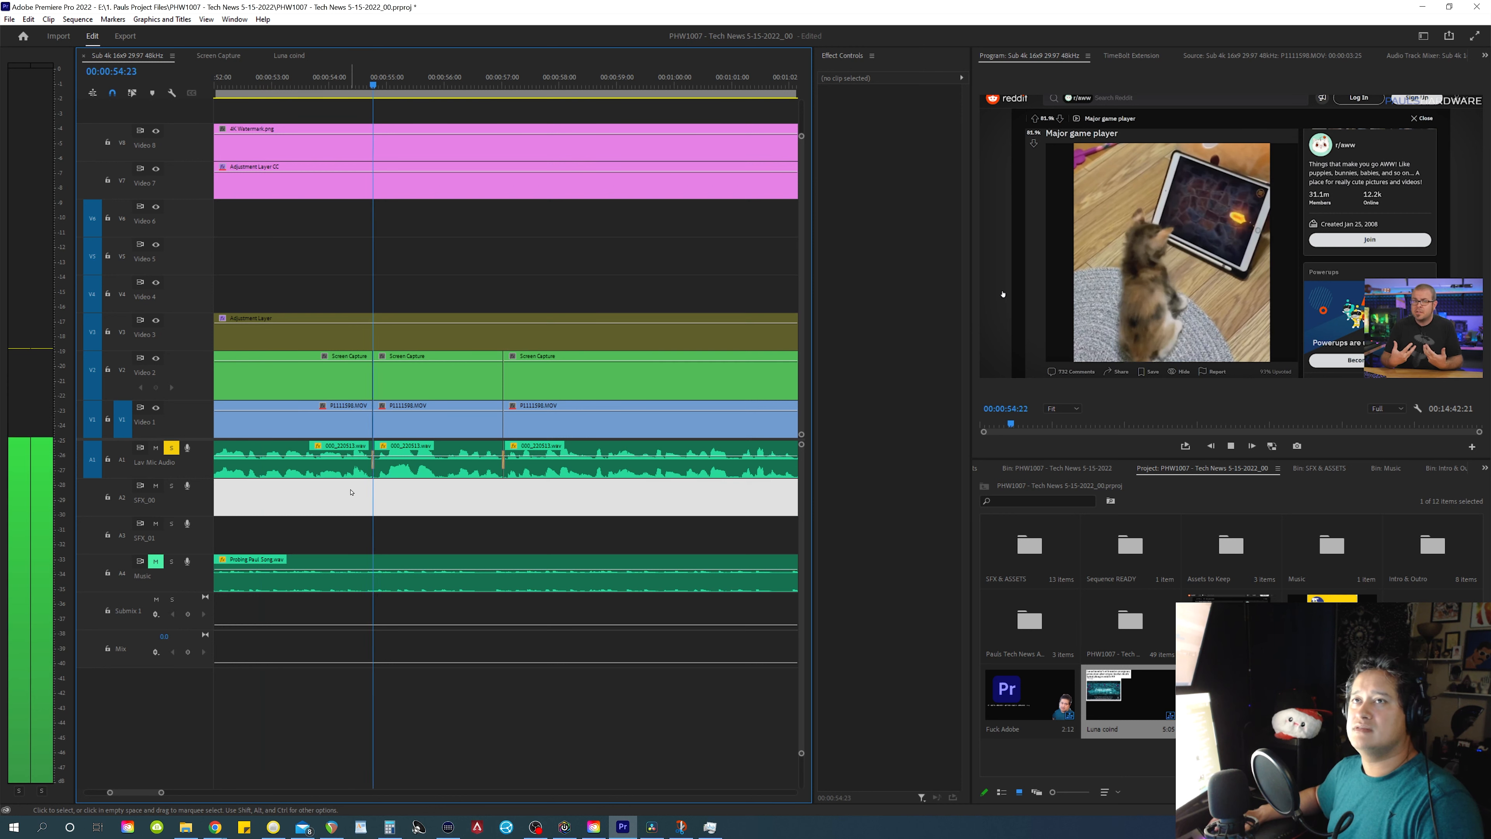
{"action": "key", "text": "minus"}
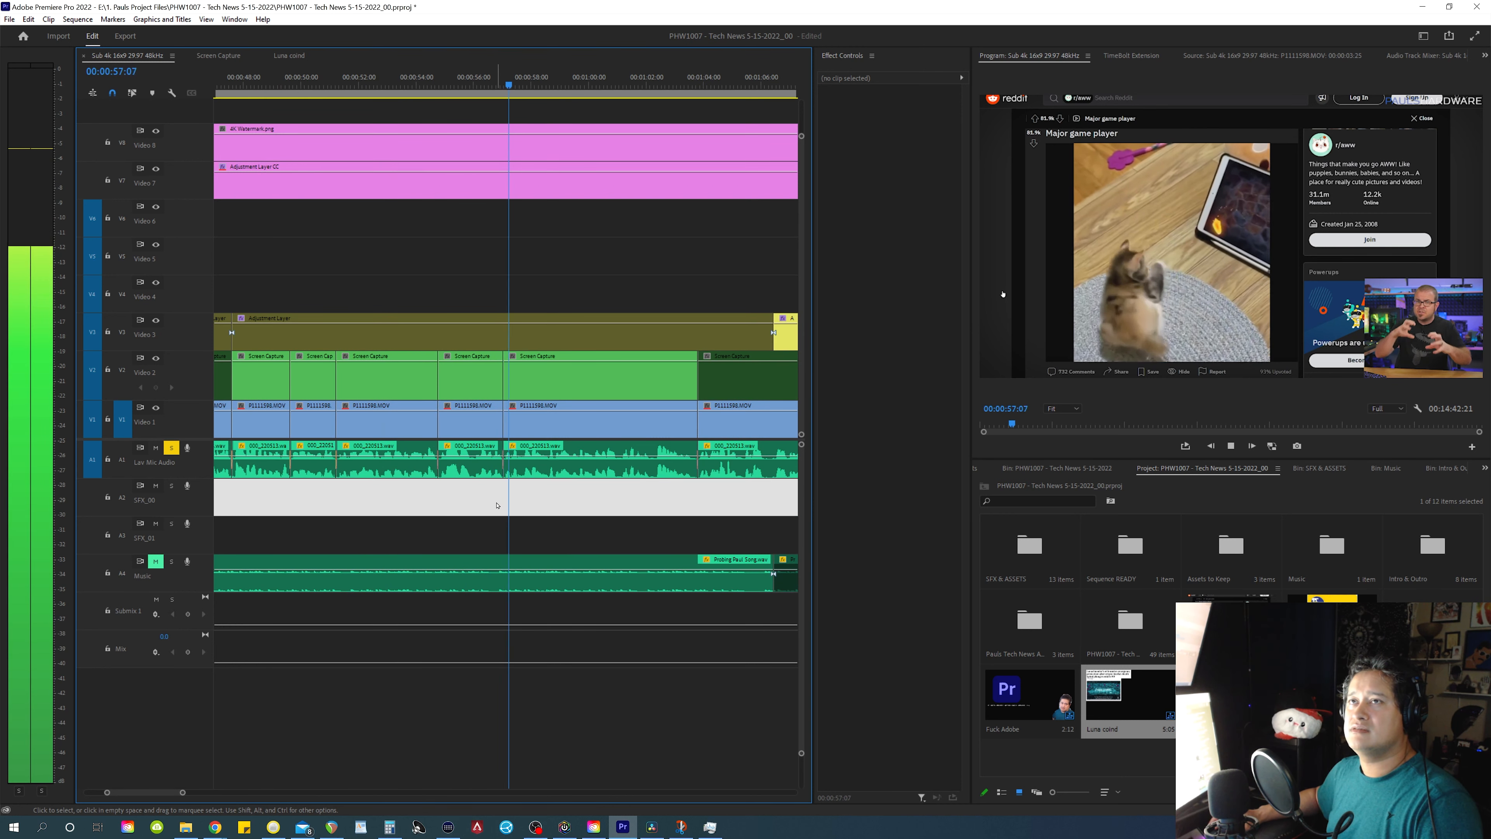
Save the project and play the section with the short clips on the Video 3 track after 00:05:02:06.
{"action": "key", "text": "space"}
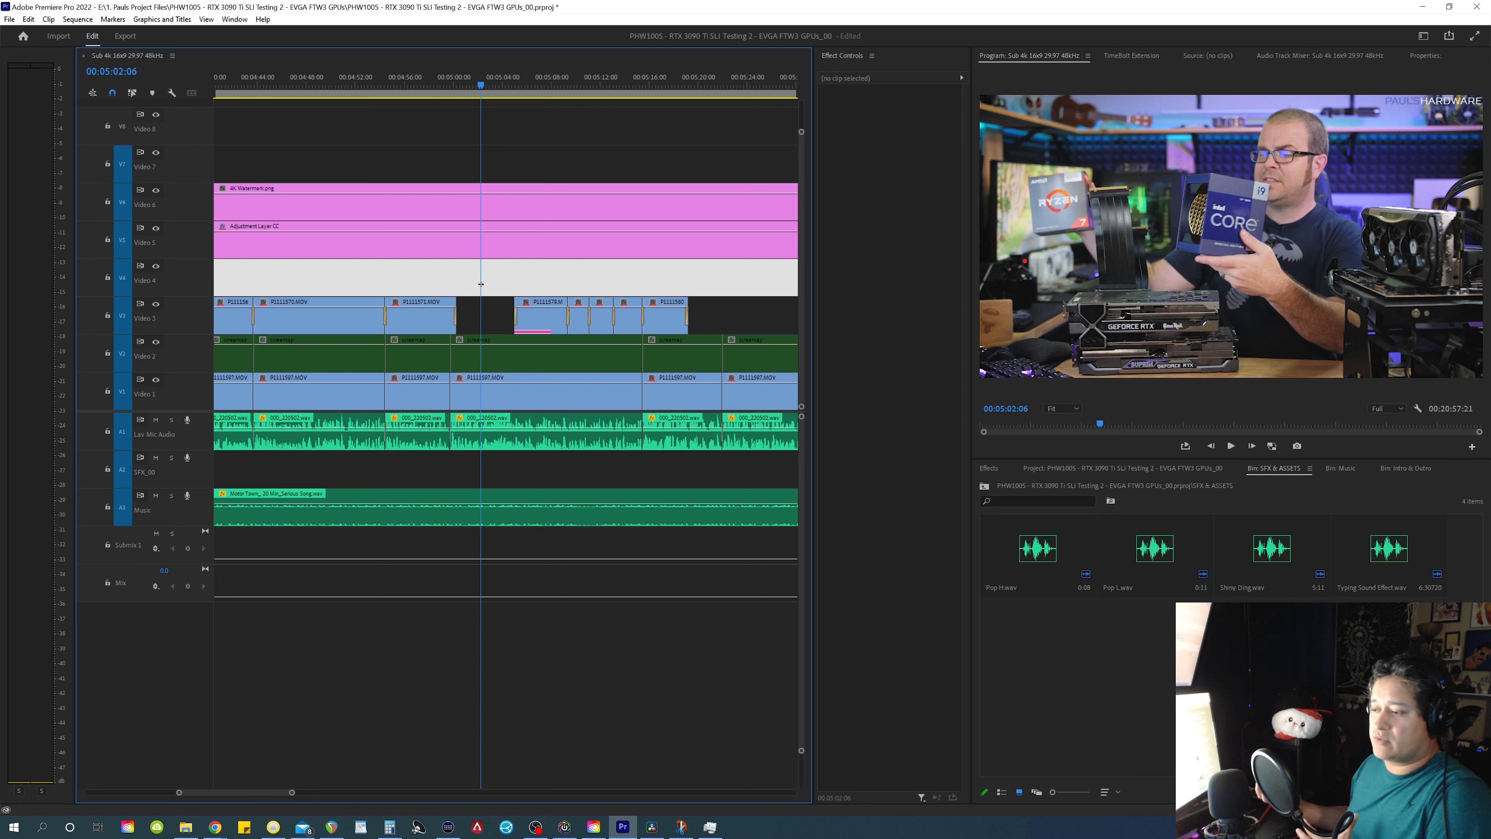
{"action": "key", "text": "ctrl+s"}
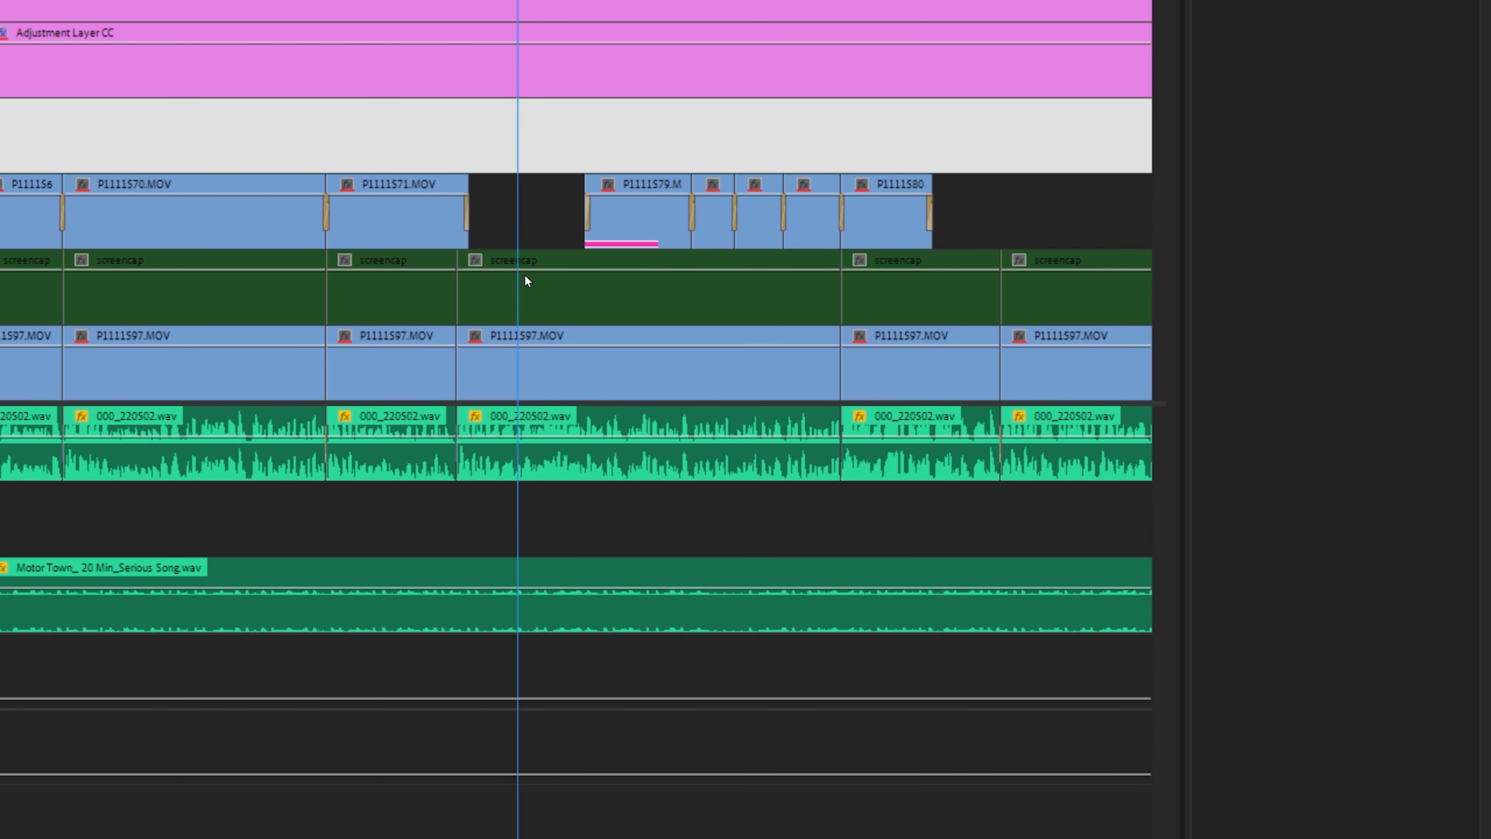
{"action": "left_click_drag", "start_coordinate": [518, 2], "coordinate": [695, 2]}
{"action": "left_click", "coordinate": [674, 114]}
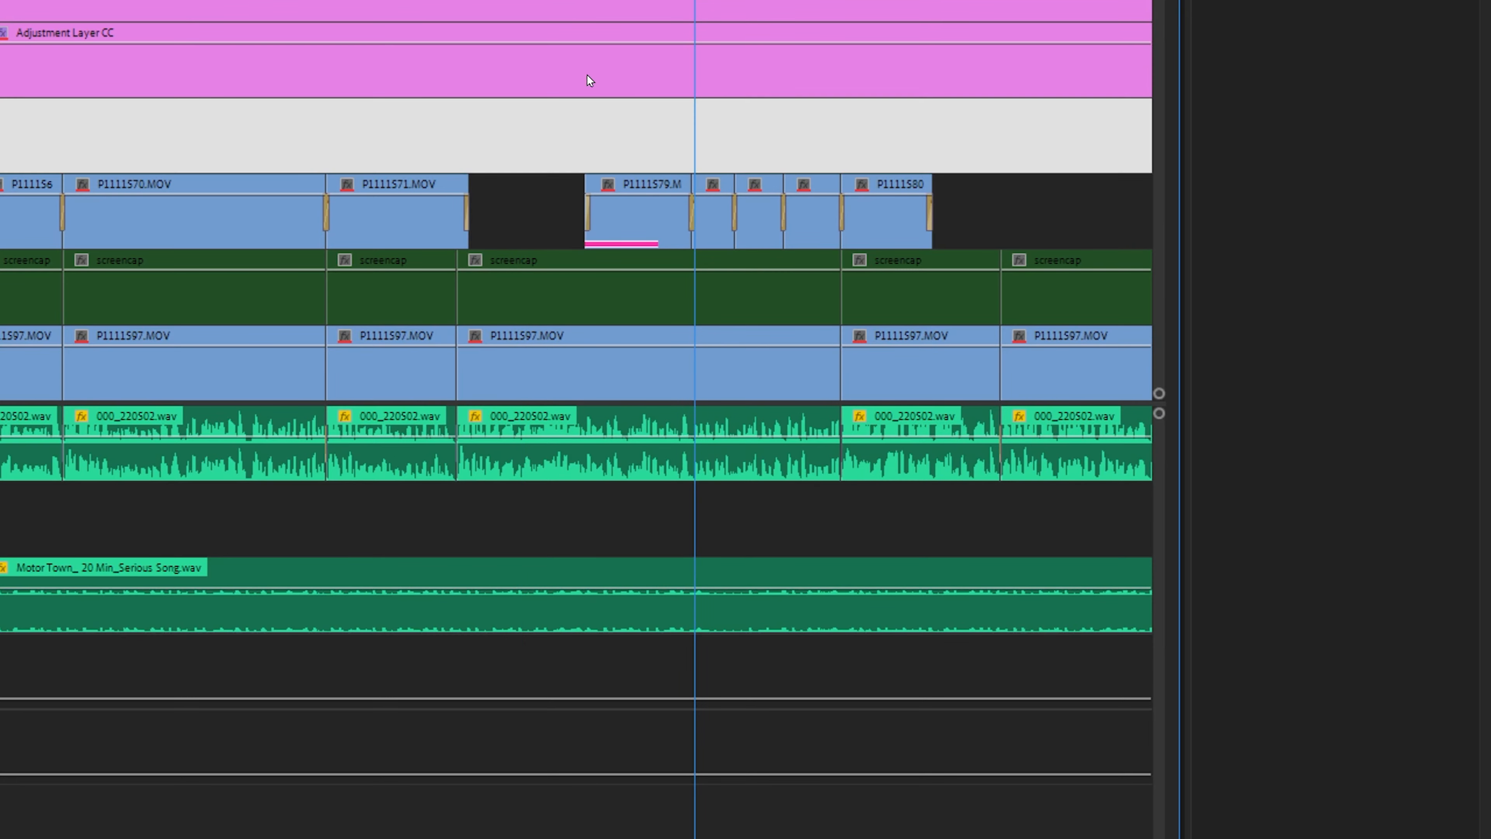
{"action": "key", "text": "equal"}
{"action": "key", "text": "equal"}
{"action": "key", "text": "minus"}
{"action": "left_click", "coordinate": [333, 126]}
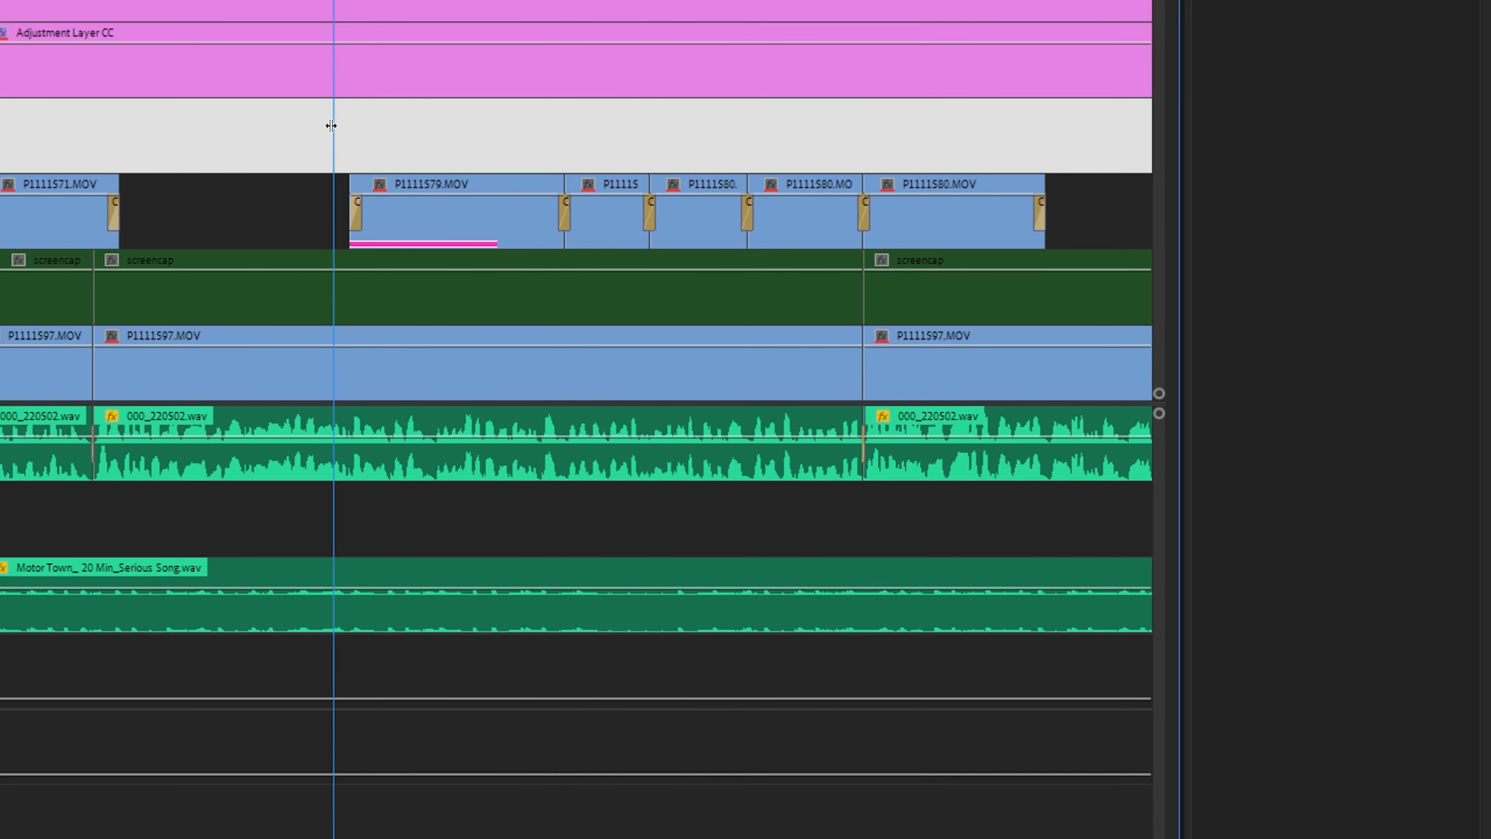
{"action": "key", "text": "space"}
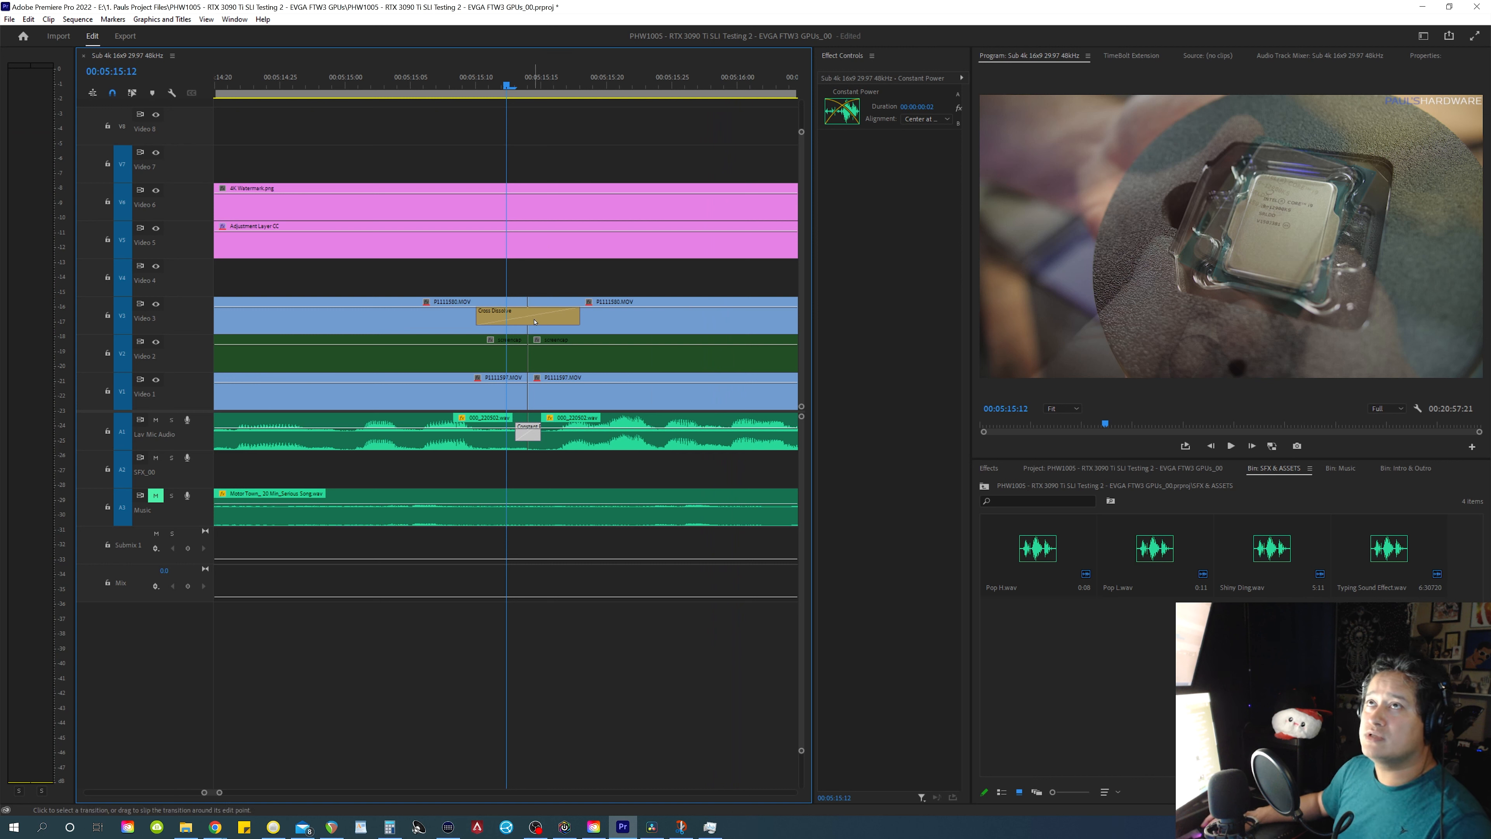
Select the Cross Dissolve between the two P1111580.MOV clips near 00:05:15:12 and review the default transition durations in the Timeline preferences.
{"action": "left_click", "coordinate": [535, 322]}
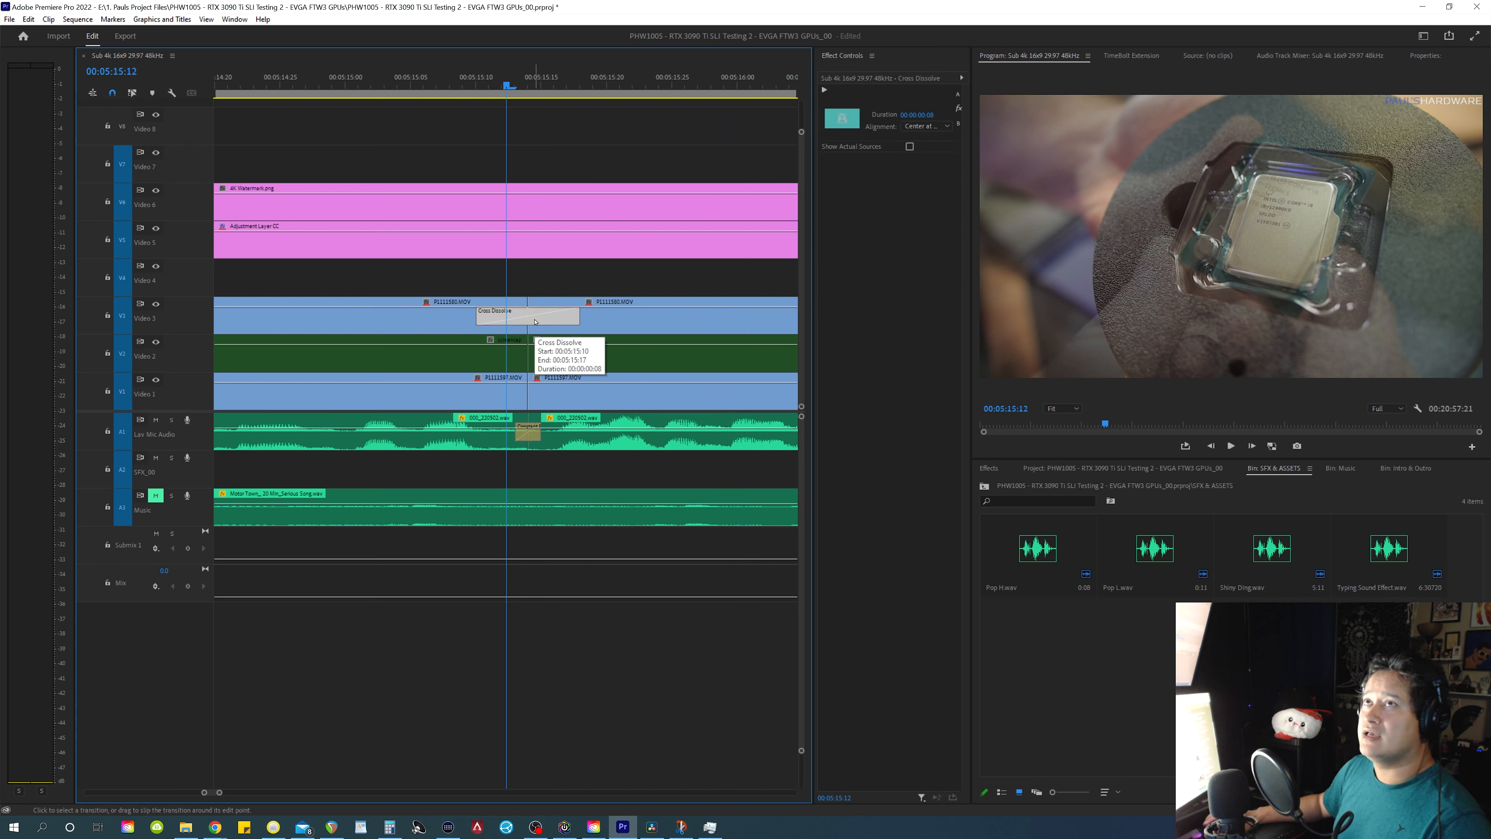
{"action": "left_click_drag", "start_coordinate": [512, 288], "coordinate": [447, 269]}
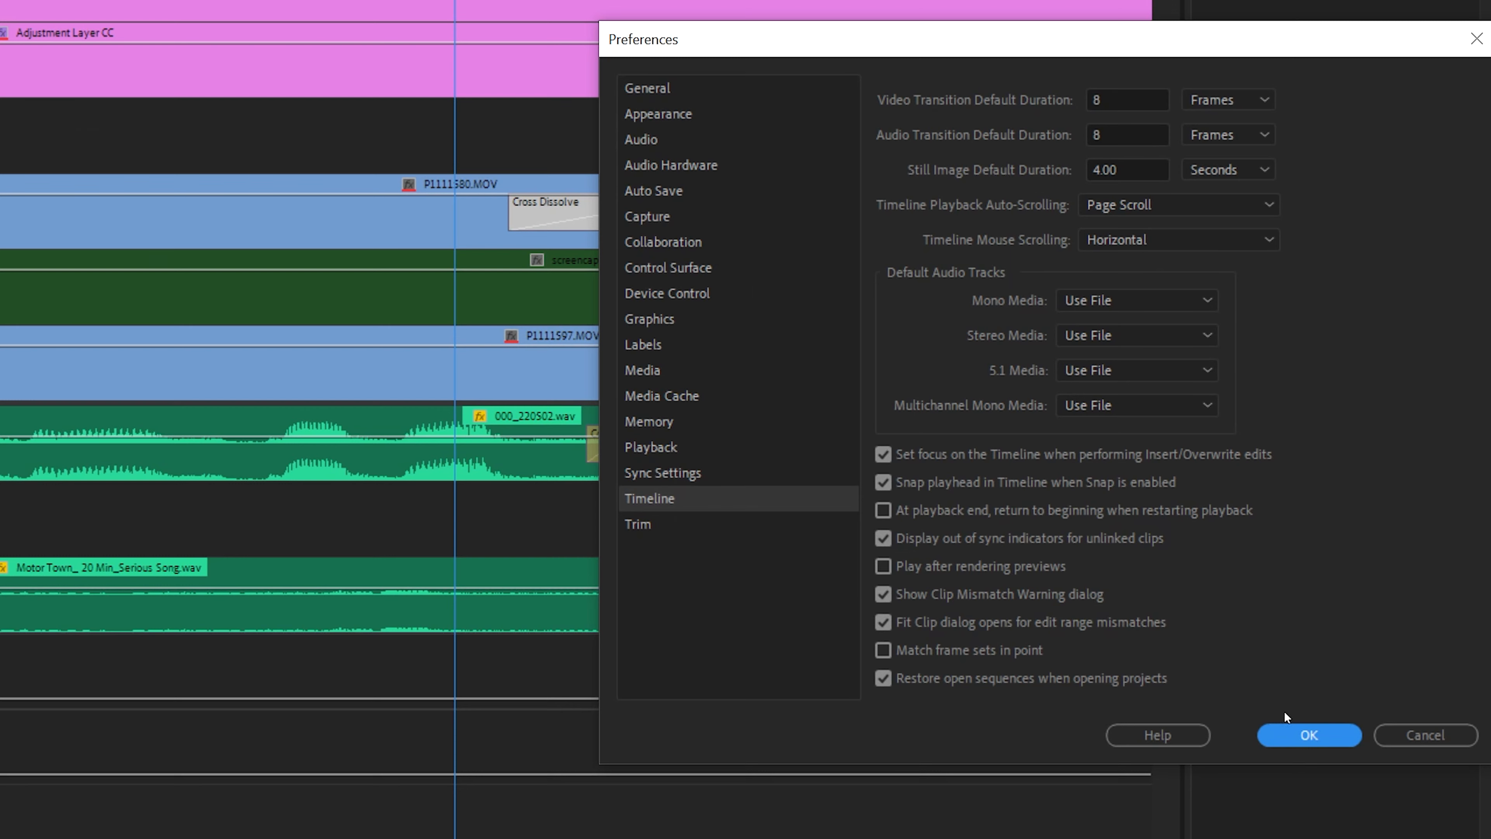
{"action": "left_click", "coordinate": [1301, 735]}
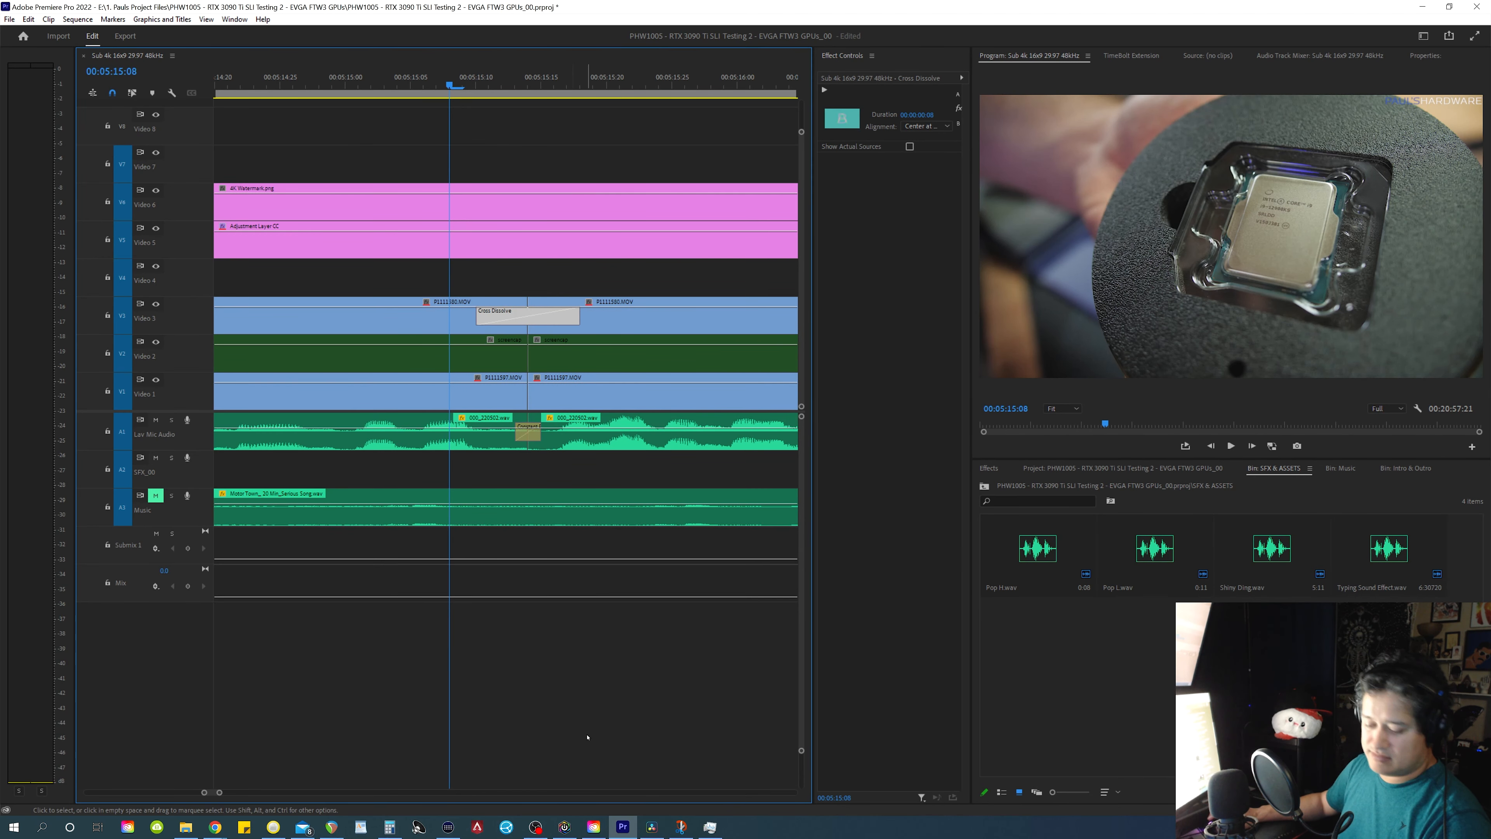
Set the default video and audio transition durations to 2 frames, and restore both to 8 frames.
{"action": "key", "text": "ctrl+comma"}
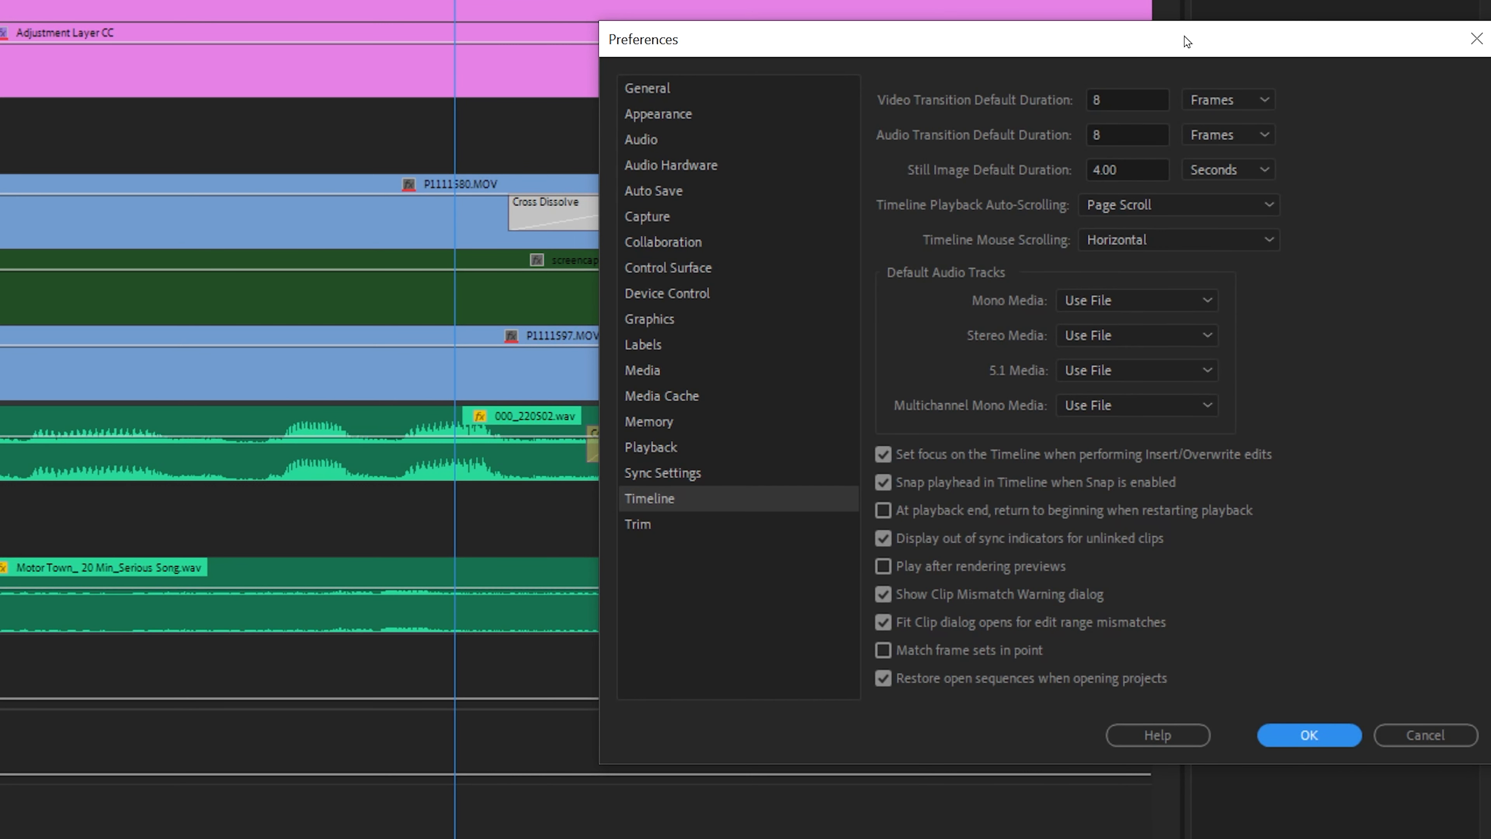
{"action": "key", "text": "Tab"}
{"action": "key", "text": "Tab"}
{"action": "key", "text": "Tab"}
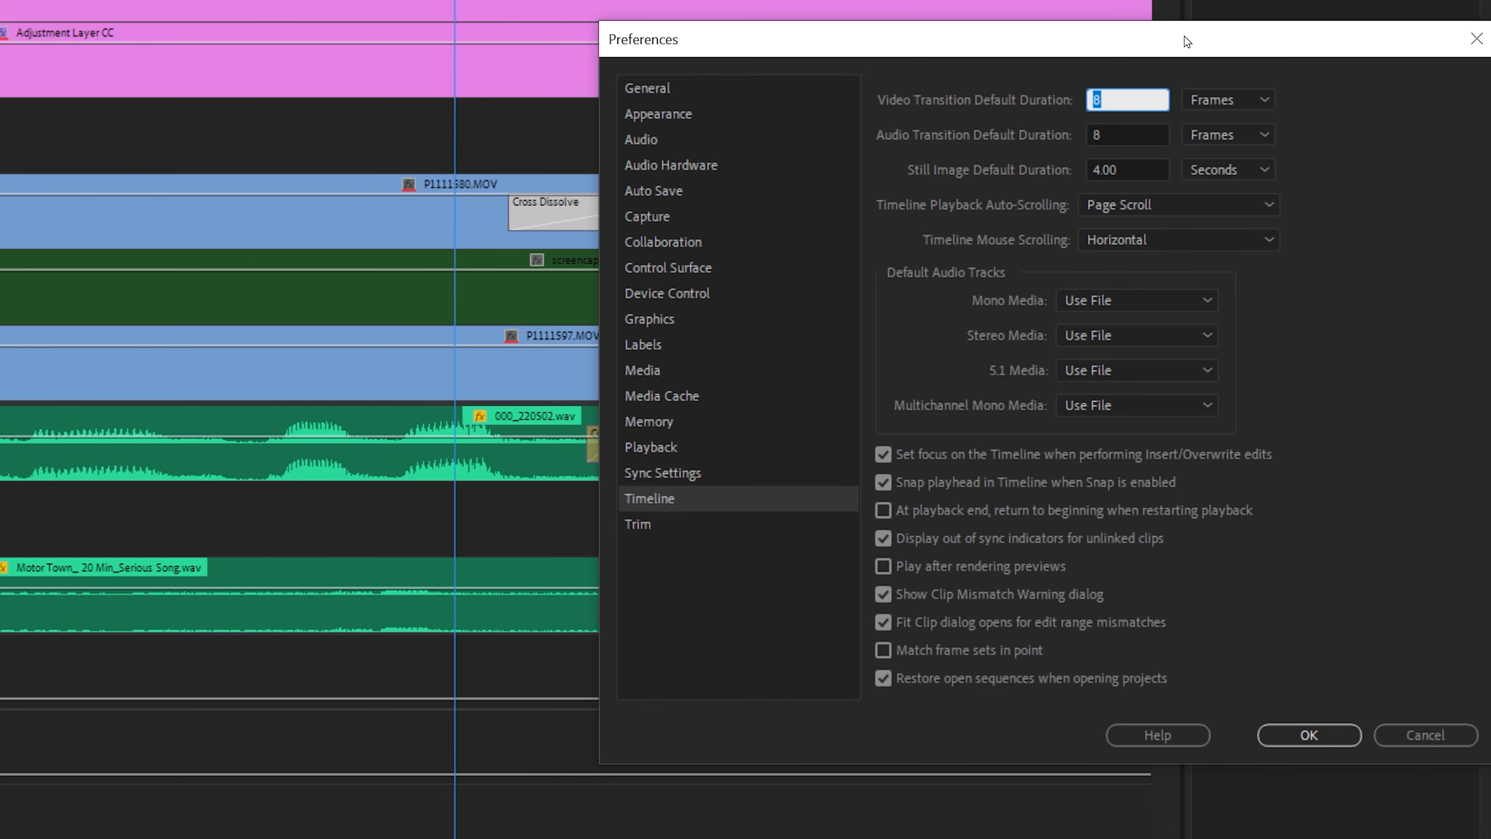
{"action": "type", "text": "2"}
{"action": "key", "text": "Tab"}
{"action": "key", "text": "Tab"}
{"action": "type", "text": "2"}
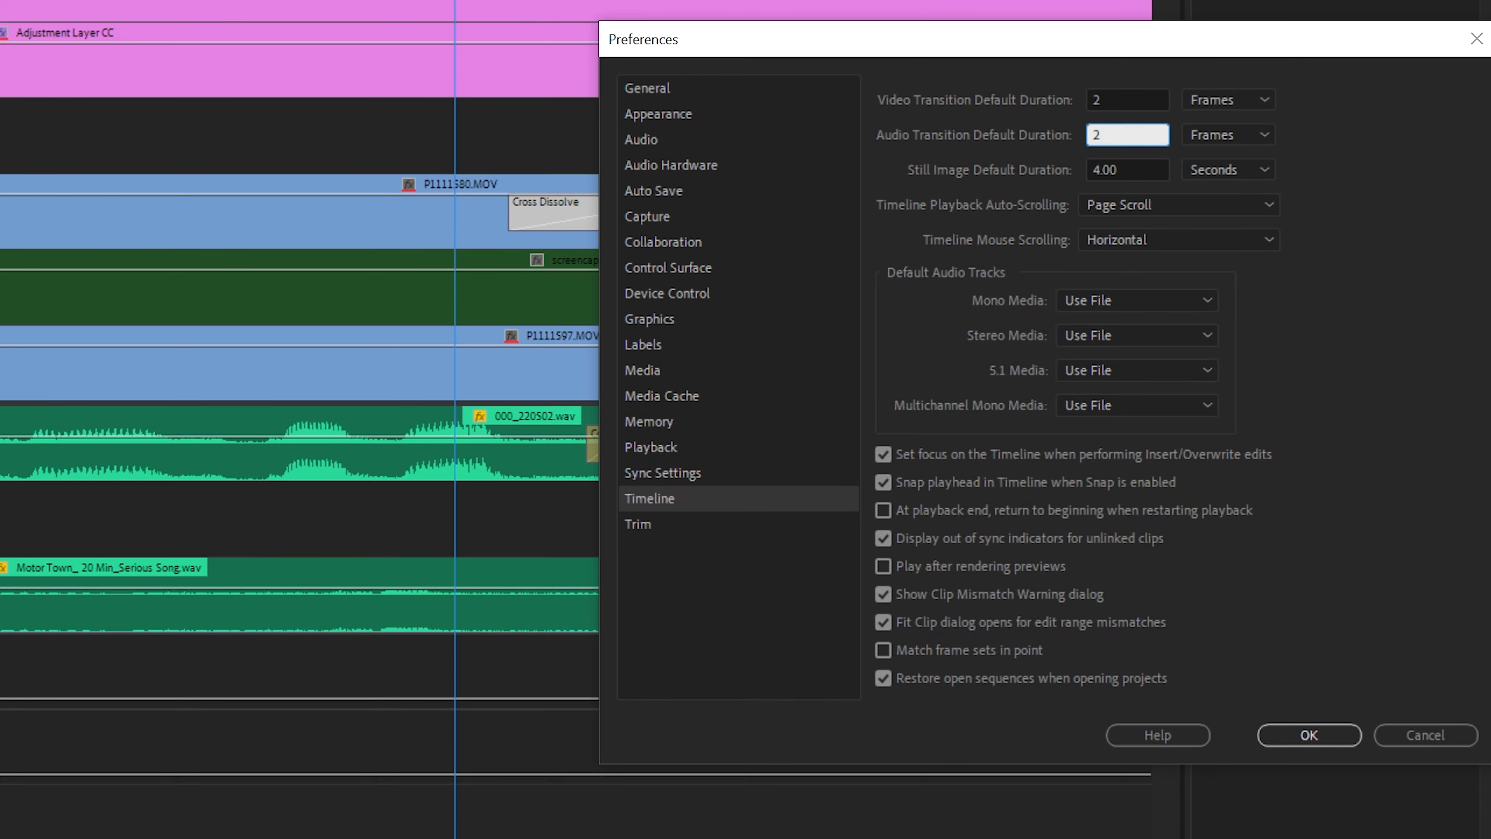
{"action": "key", "text": "Return"}
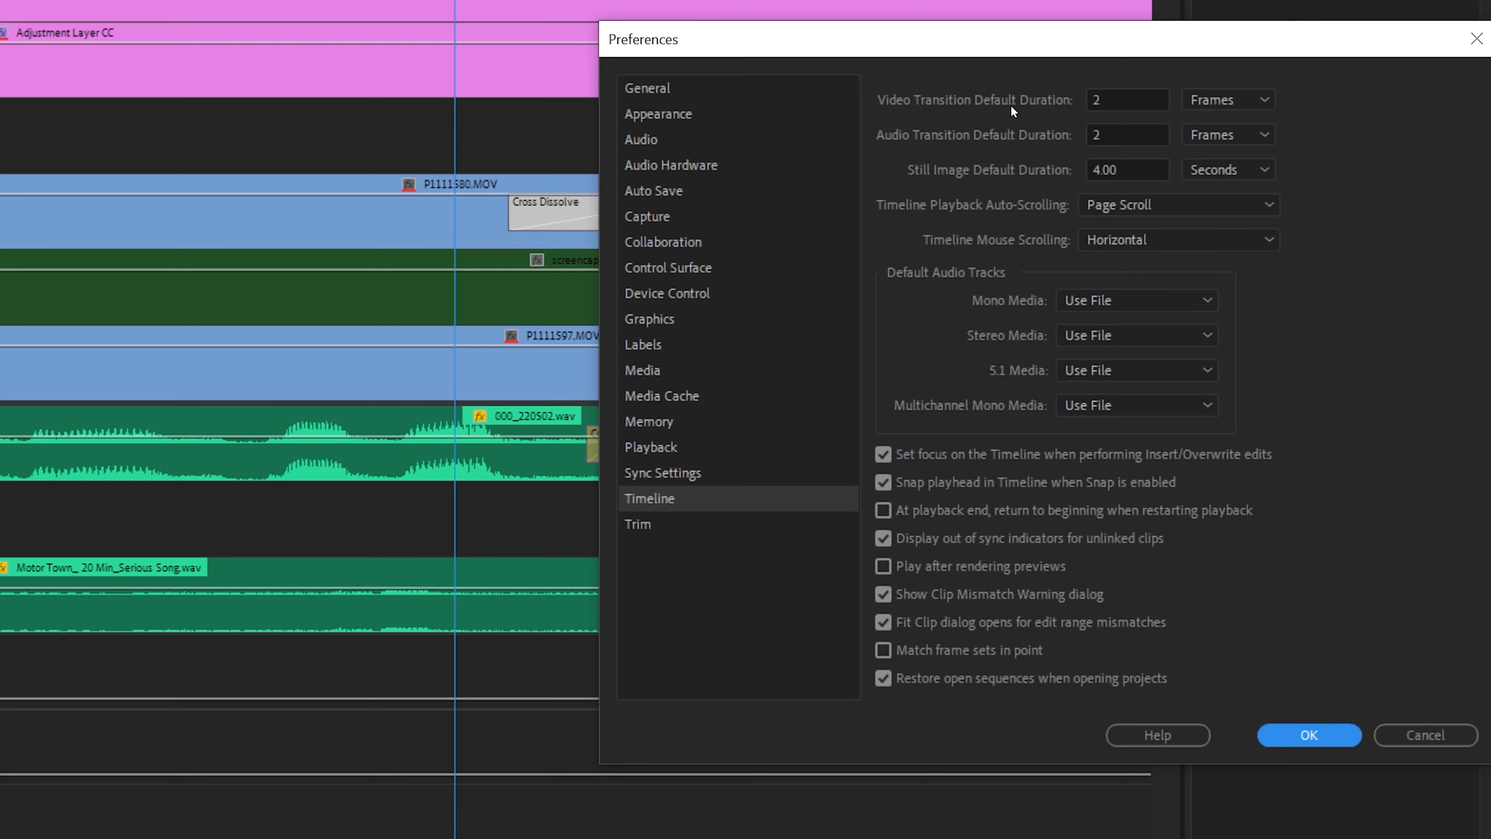
{"action": "key", "text": "Return"}
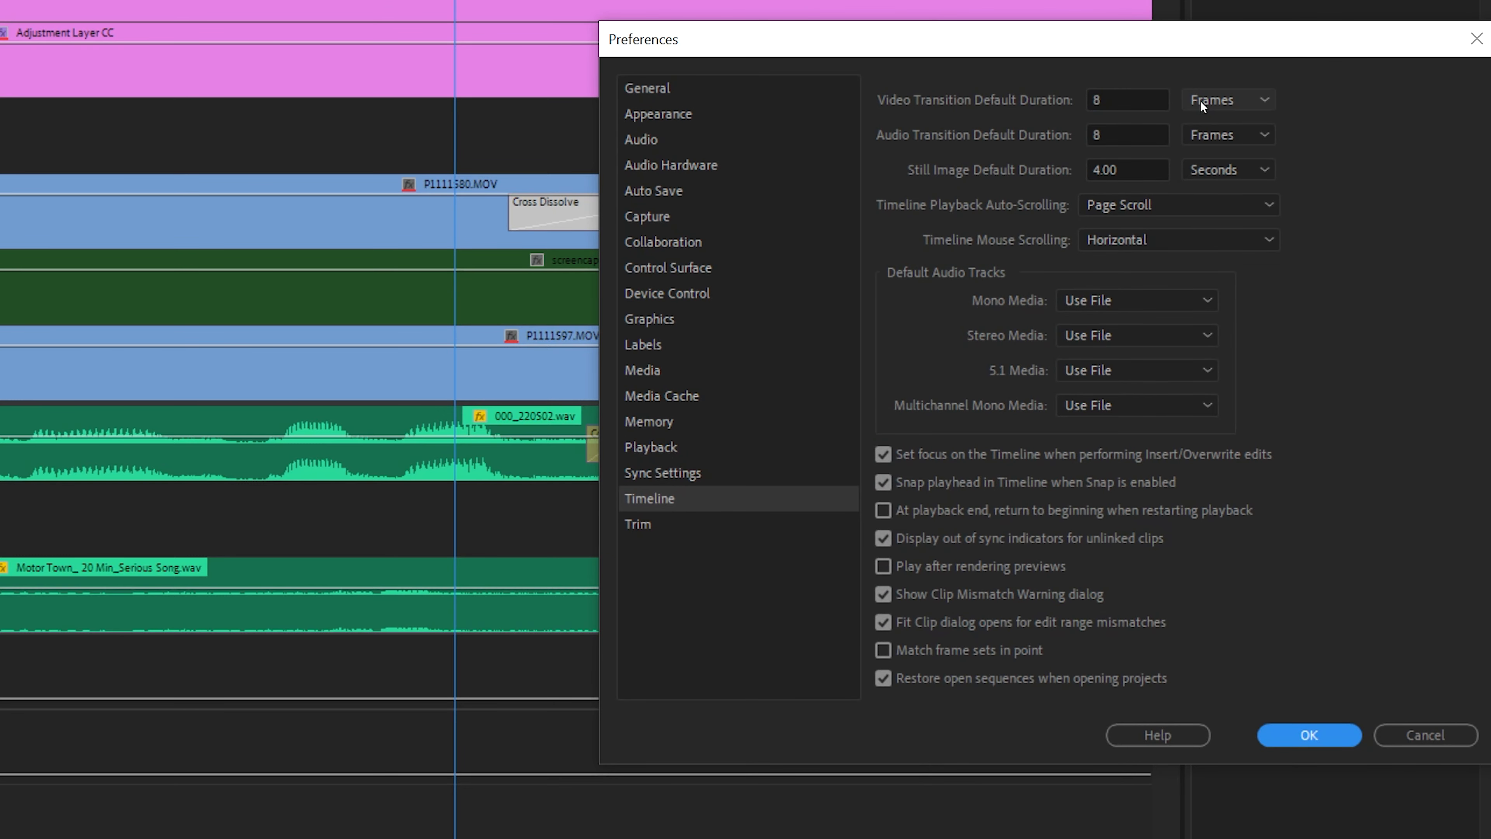
{"action": "key", "text": "Return"}
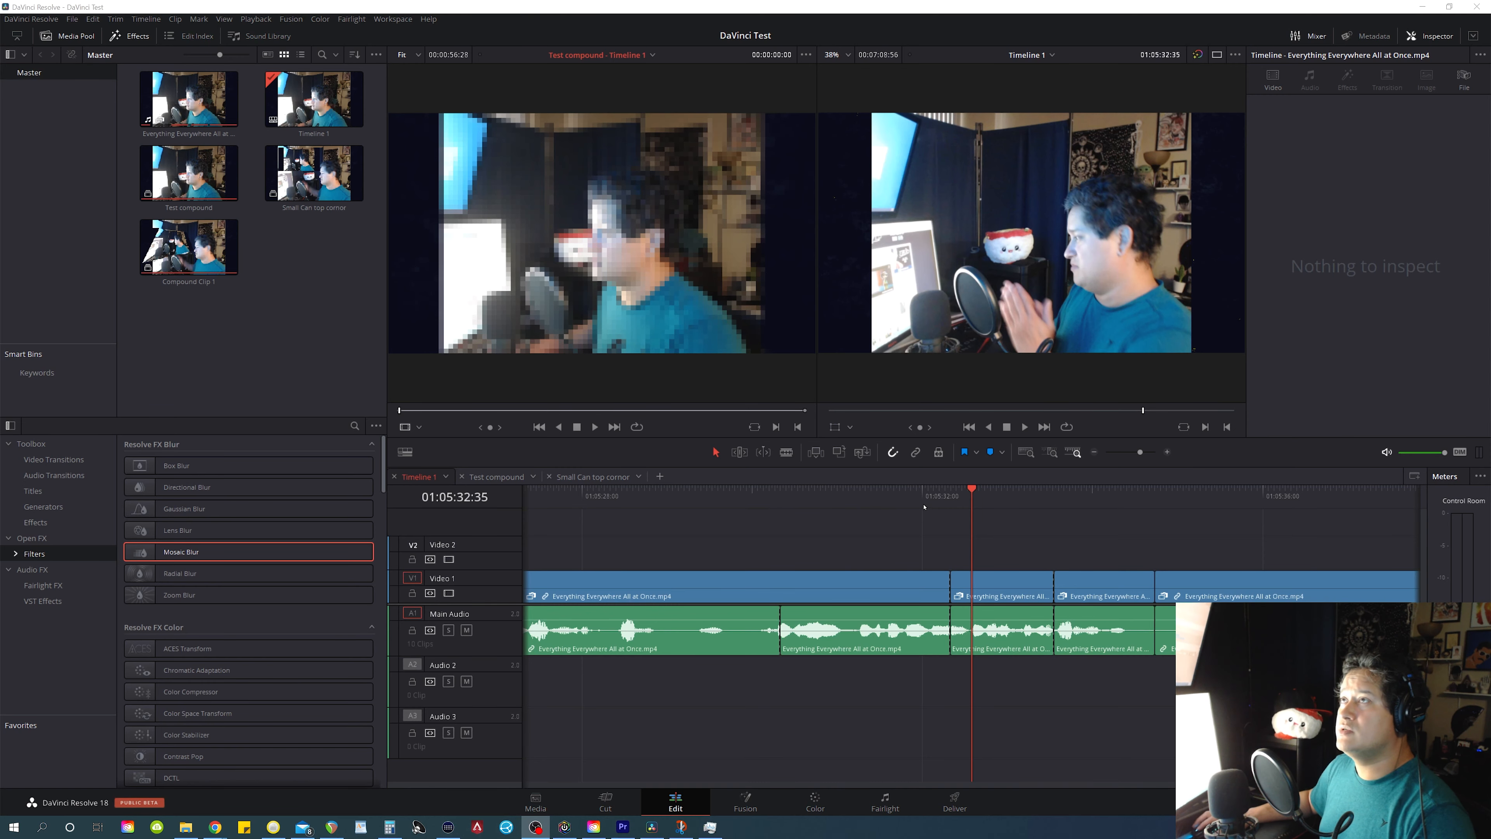
Switch to DaVinci Resolve, ripple-trim the end of the Timeline 1 clip to 01:05:31:54, and start playback.
{"action": "left_click", "coordinate": [913, 510]}
{"action": "key", "text": "ctrl+shift+]"}
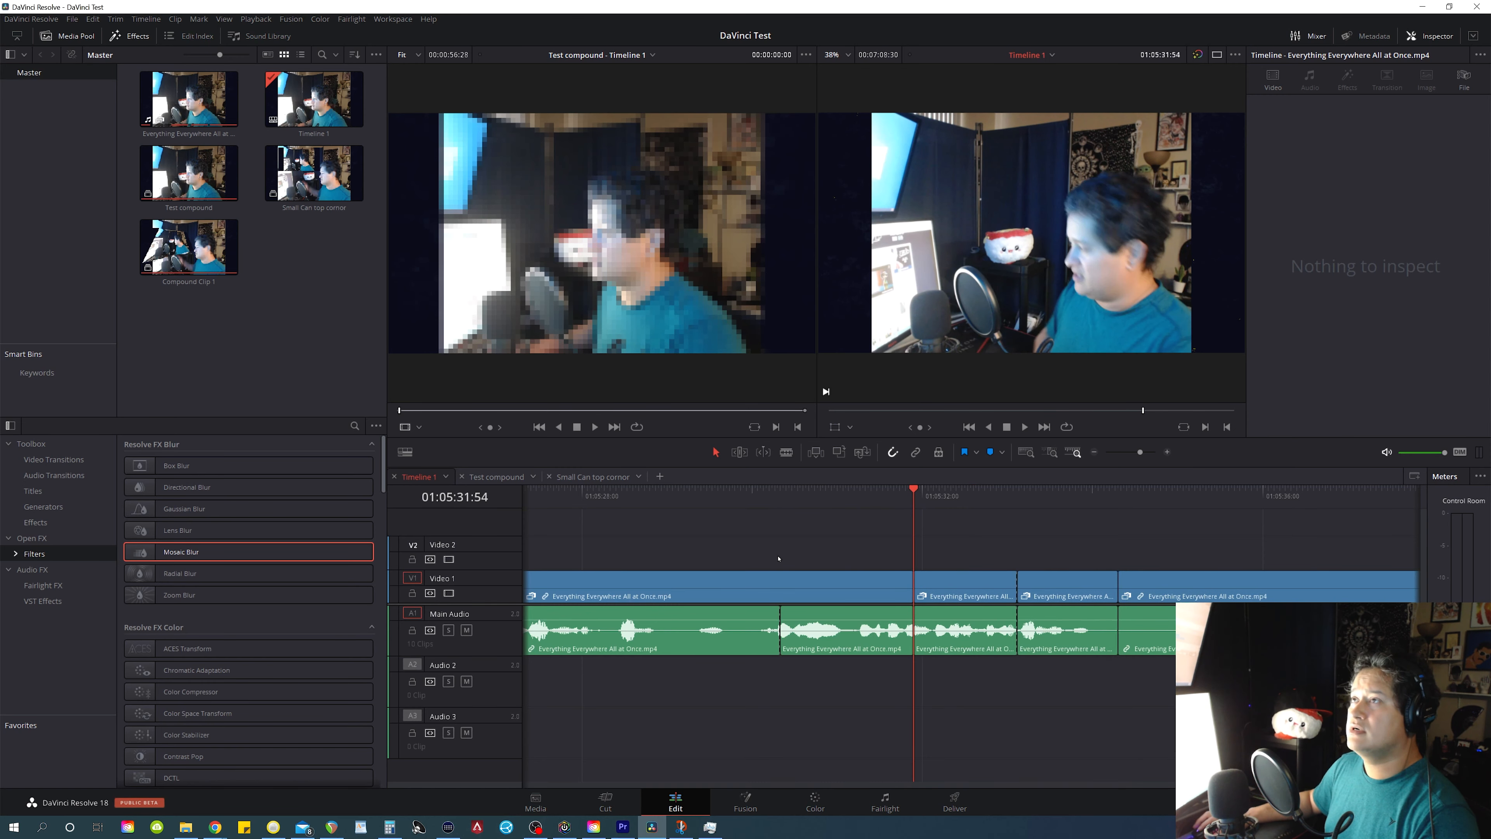
{"action": "key", "text": "space"}
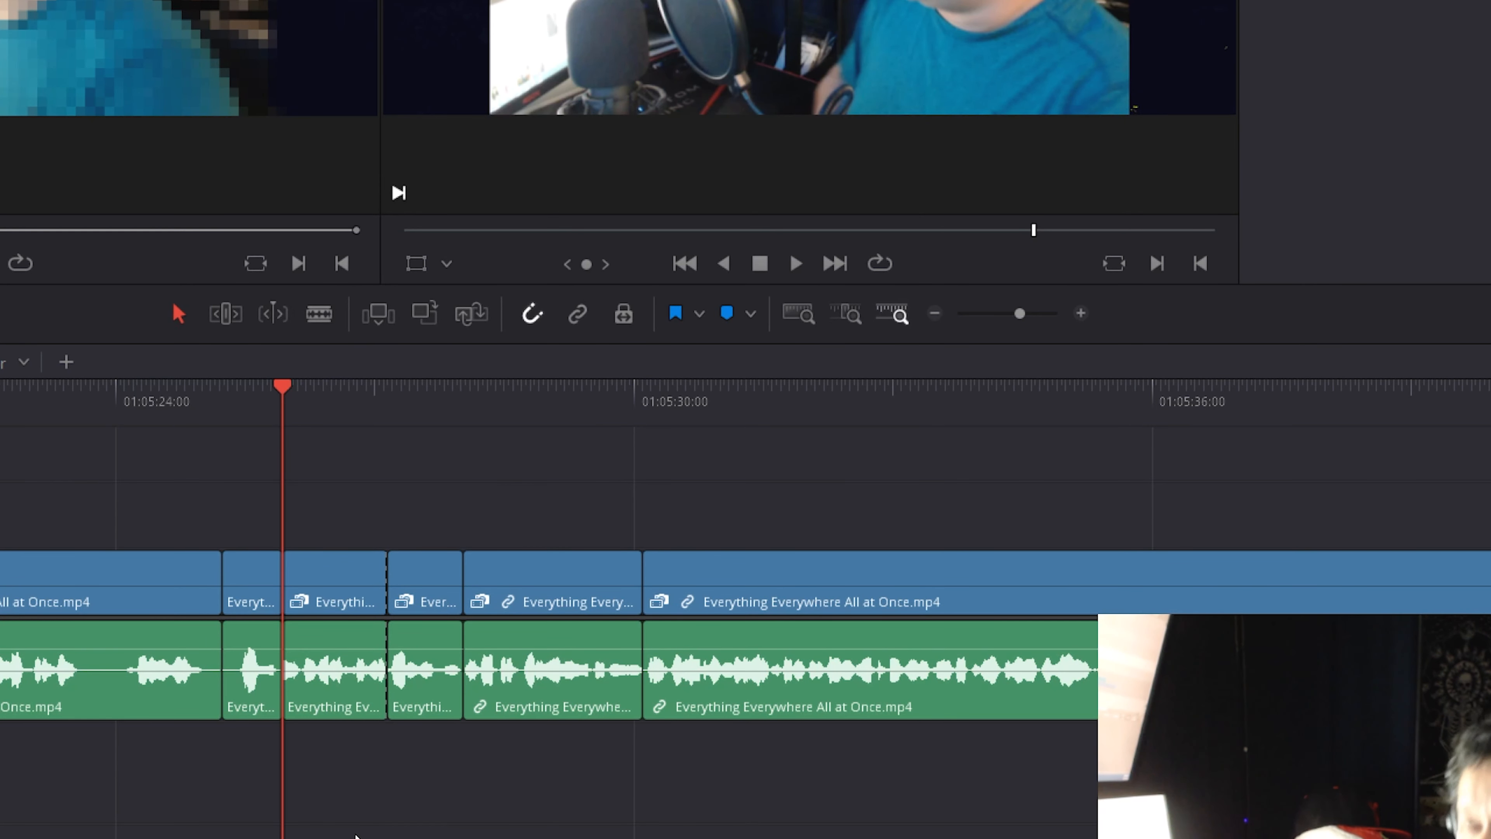
View the Cross Dissolve length options at the Video 1 cut near 01:05:25:56 and check the Main Audio cut below it.
{"action": "key", "text": "ctrl+equal"}
{"action": "key", "text": "ctrl+equal"}
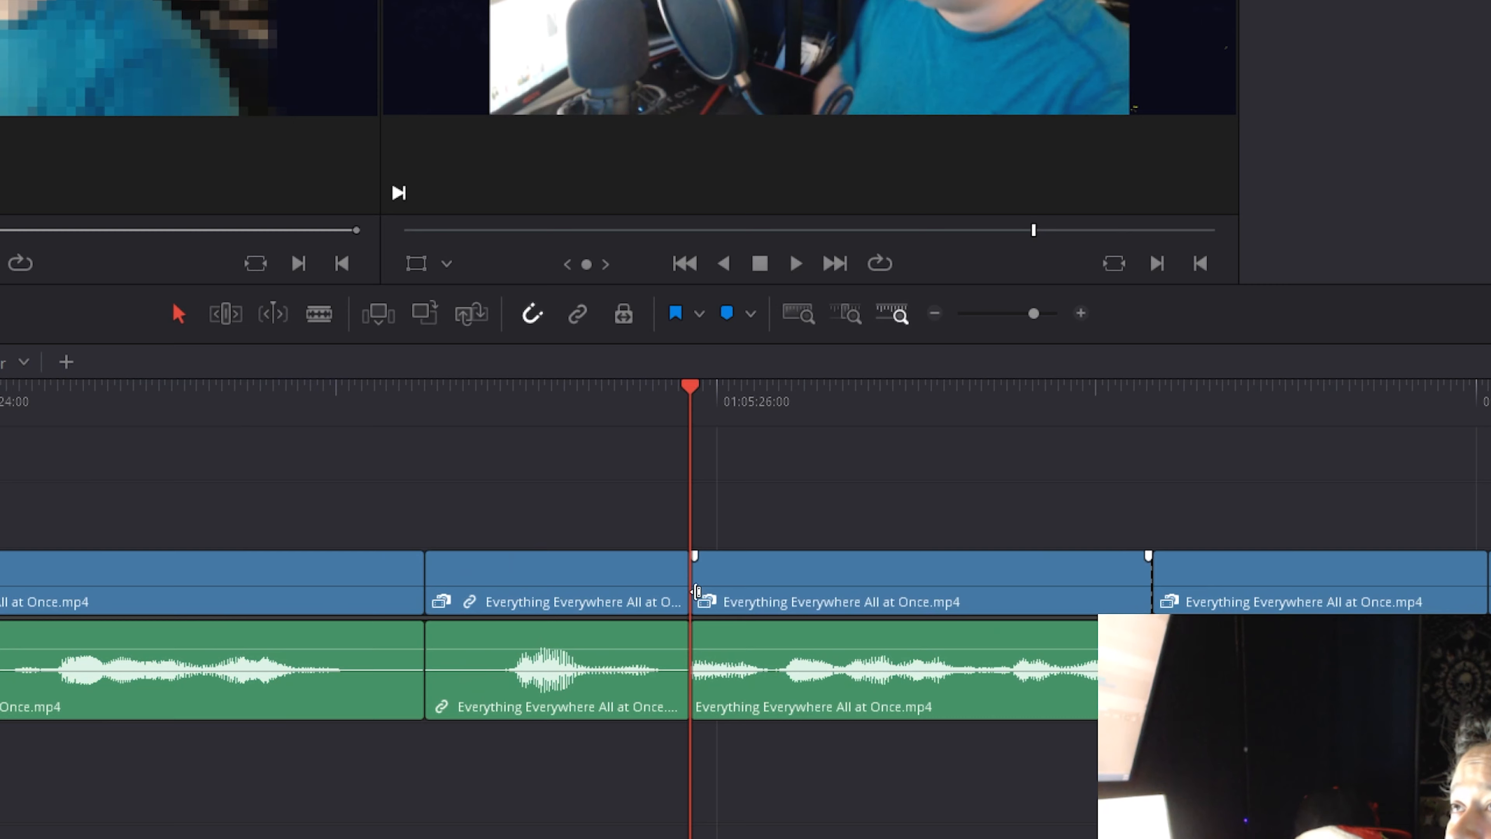
{"action": "right_click", "coordinate": [693, 589]}
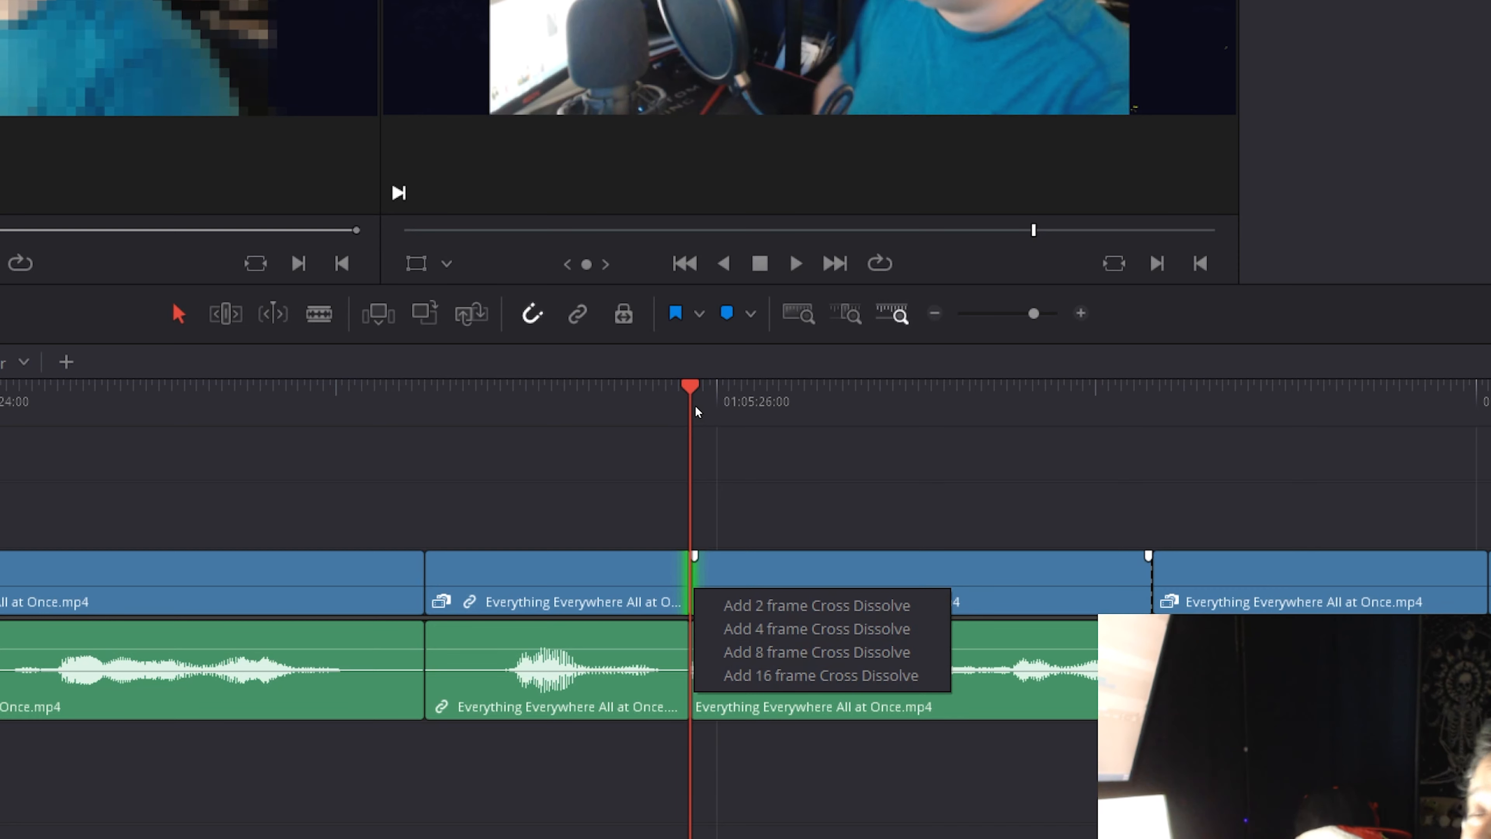
{"action": "left_click", "coordinate": [684, 404]}
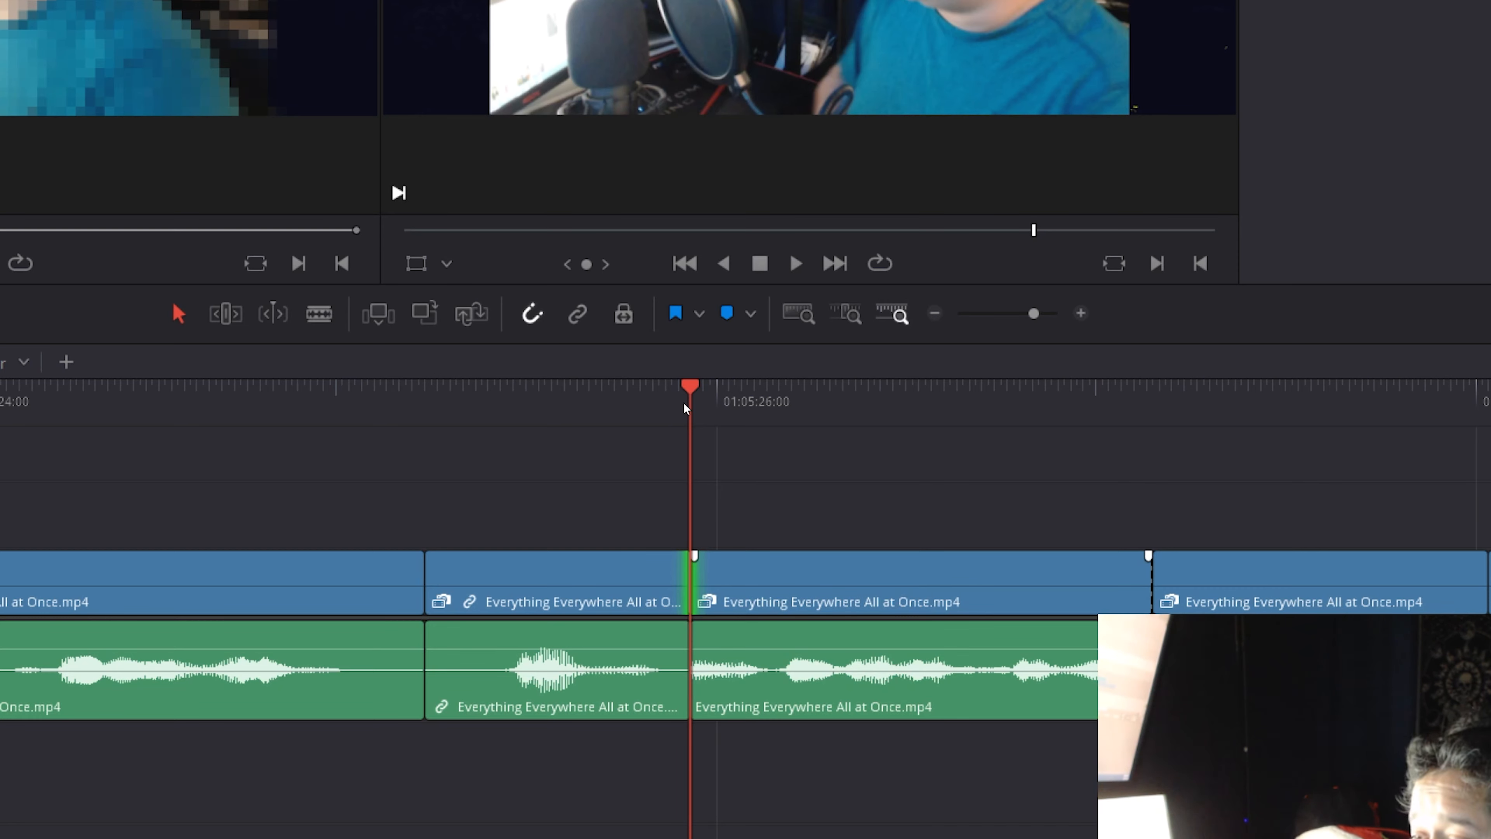
{"action": "left_click", "coordinate": [690, 703]}
{"action": "right_click", "coordinate": [690, 703]}
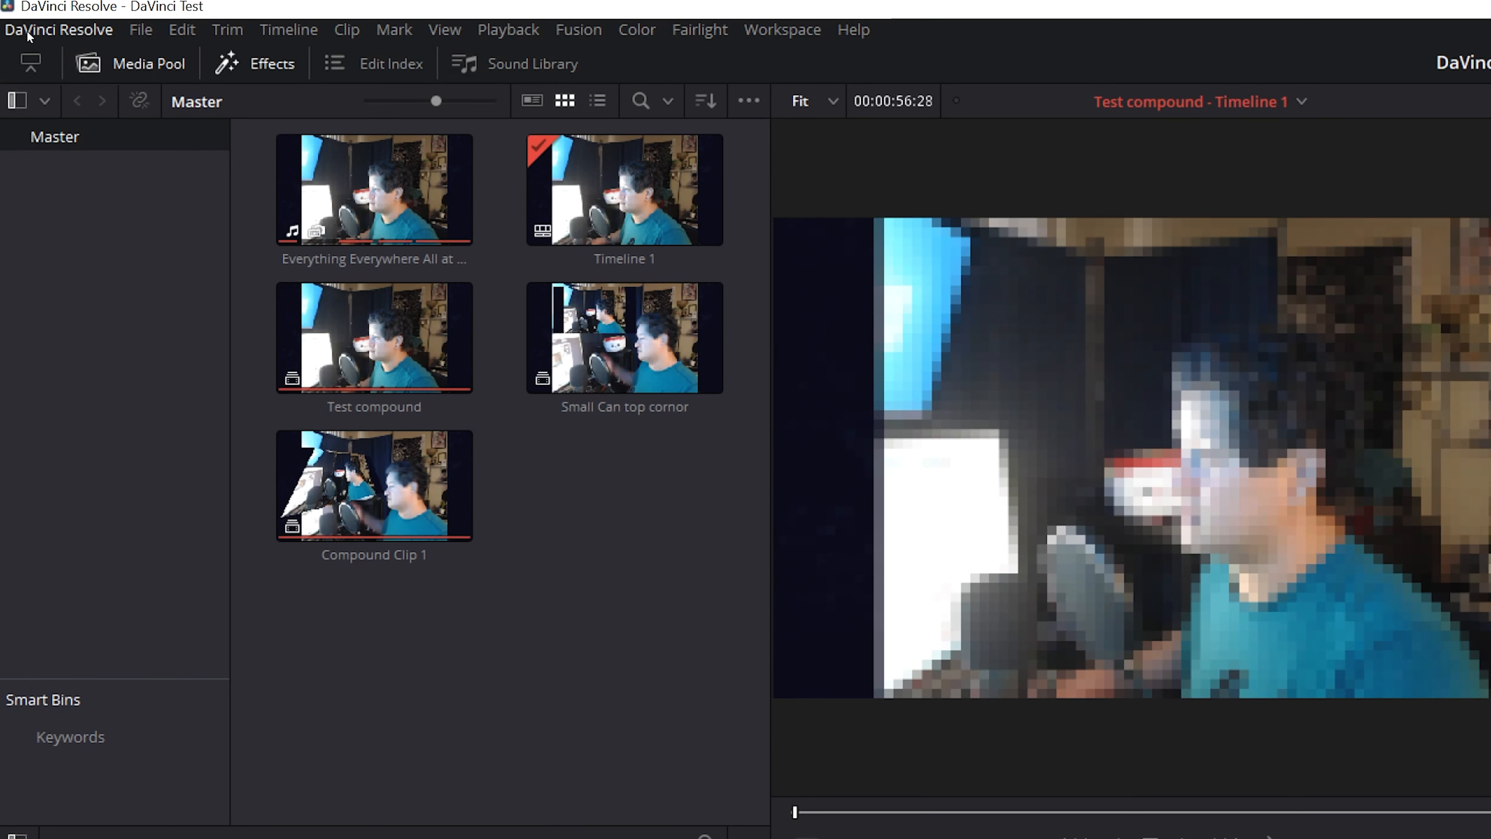
Set the standard transition duration to 20 frames in the user editing preferences and save the change.
{"action": "left_click", "coordinate": [27, 30]}
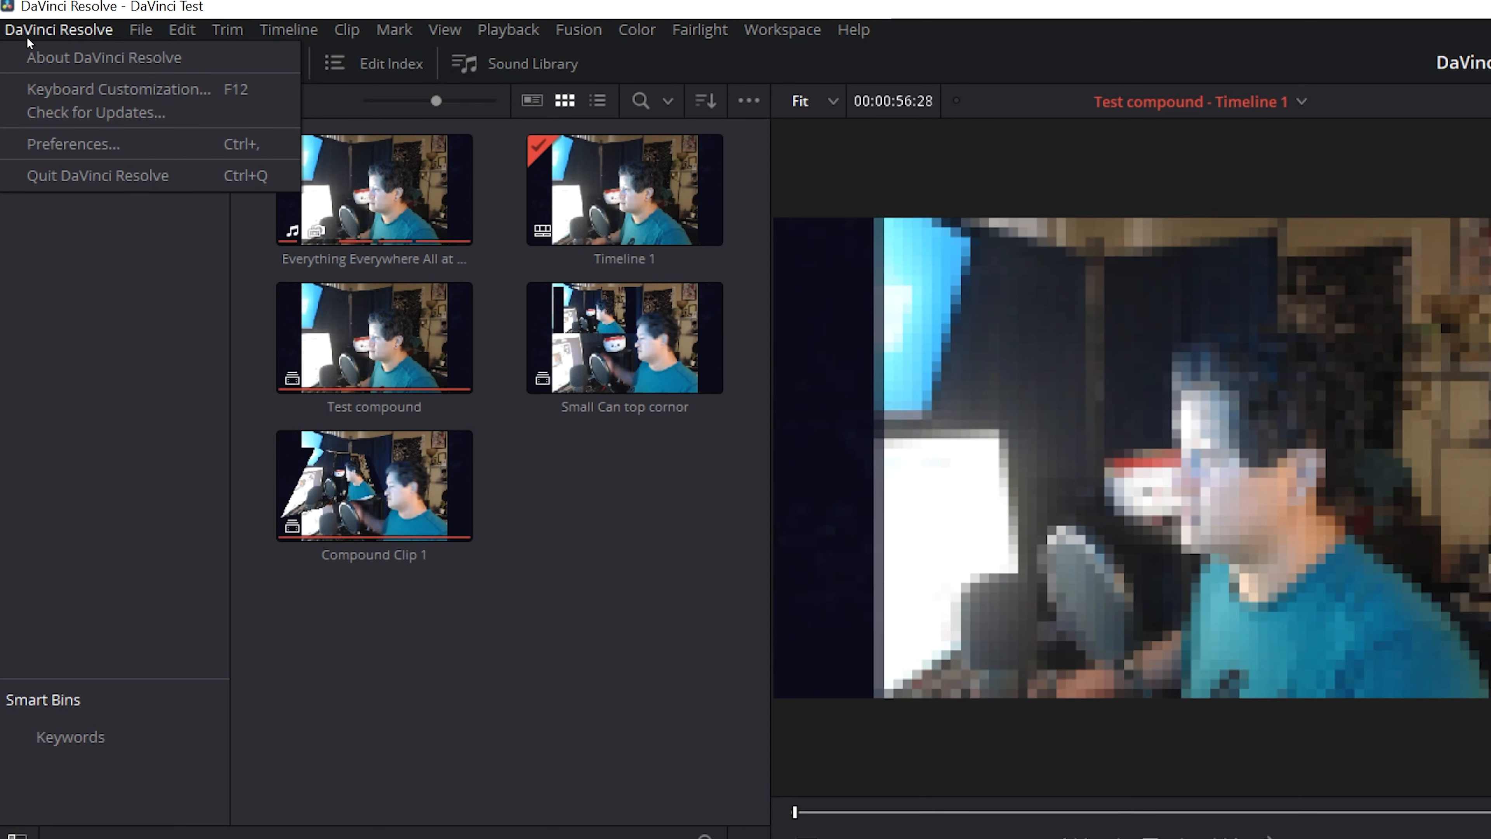
{"action": "left_click", "coordinate": [59, 144]}
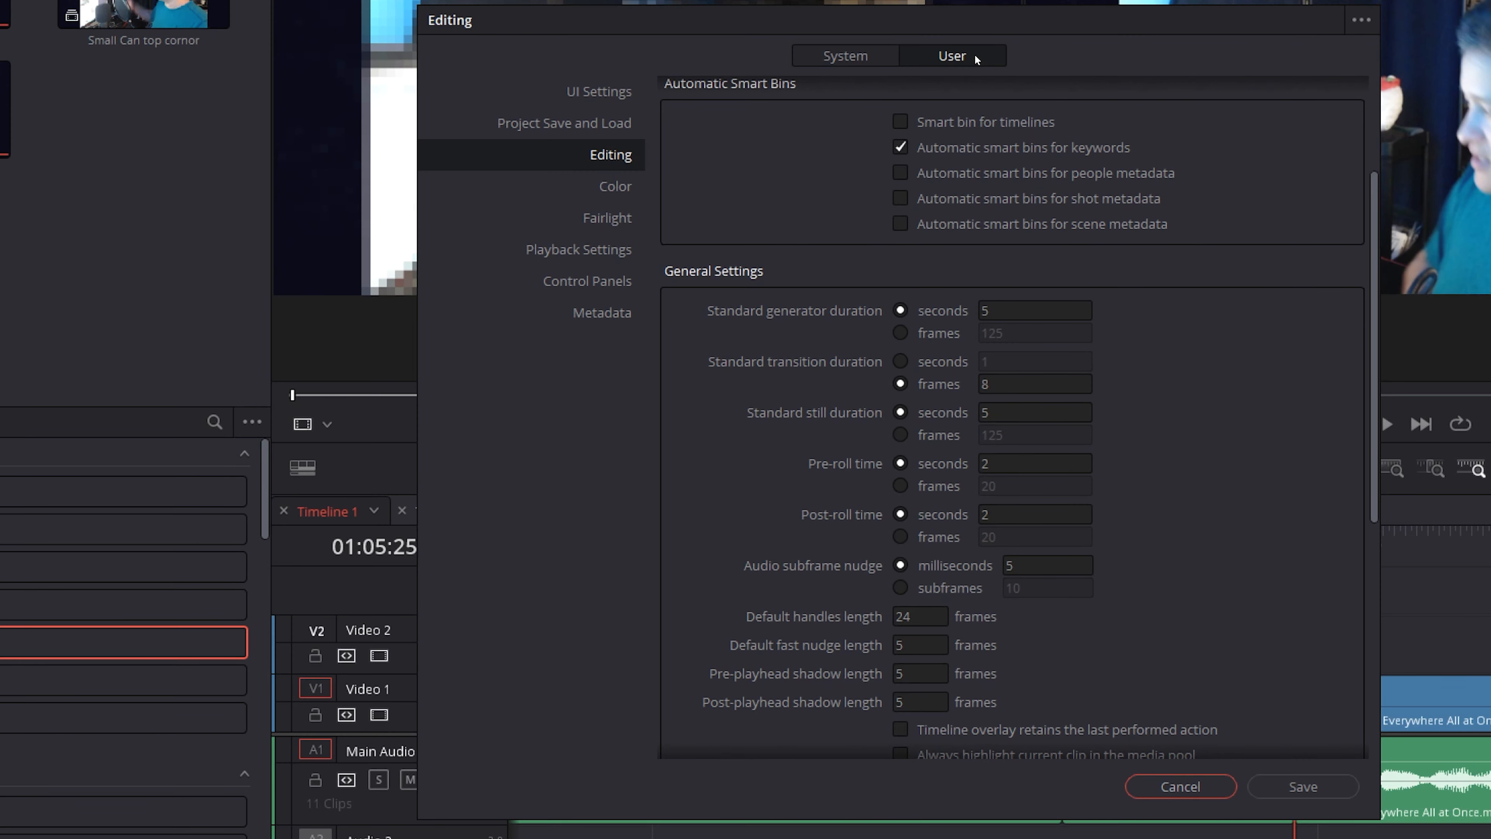
{"action": "left_click", "coordinate": [587, 162]}
{"action": "double_click", "coordinate": [1010, 383]}
{"action": "type", "text": "220"}
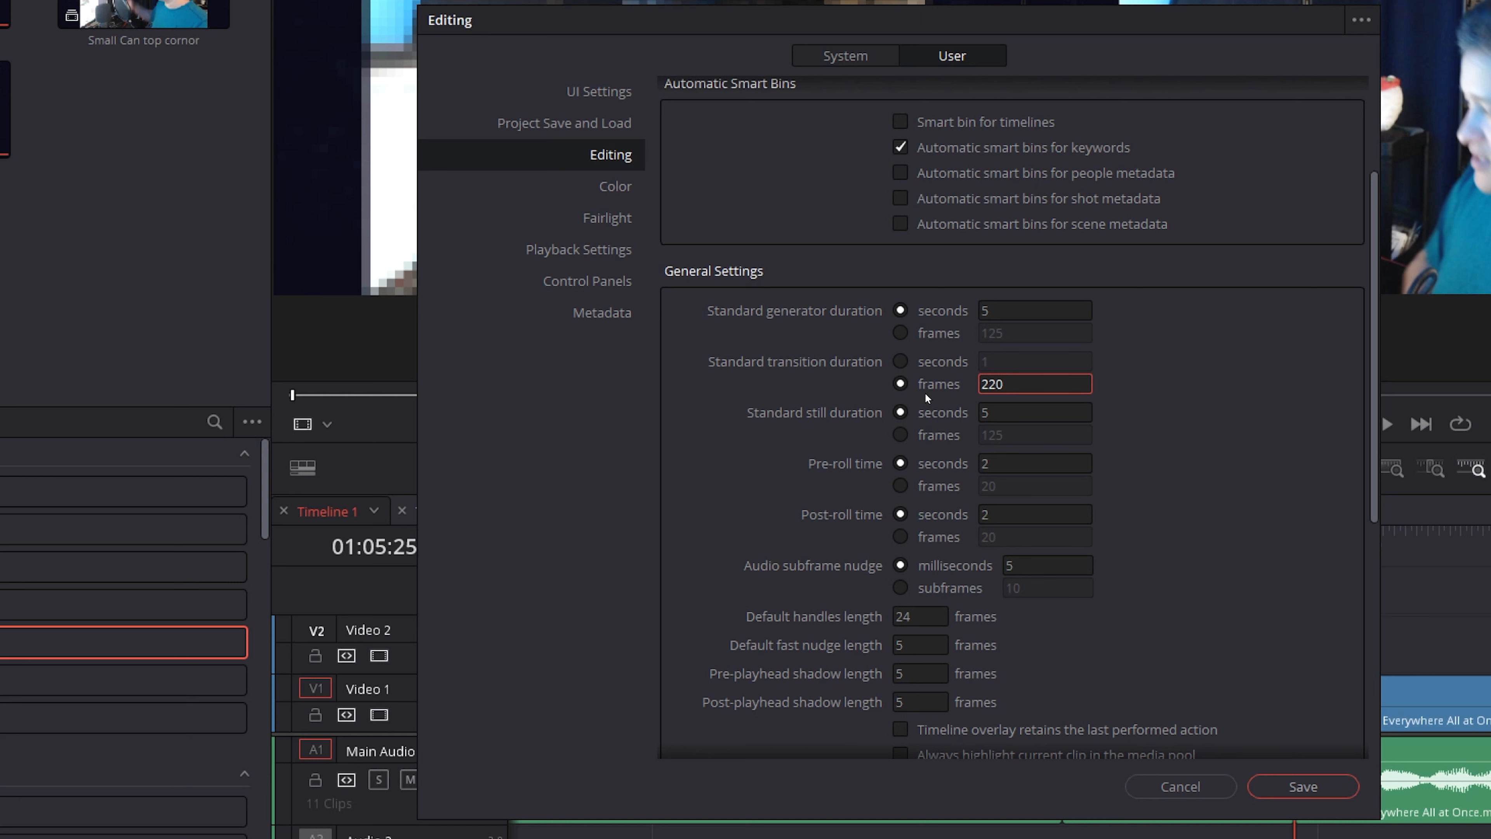
{"action": "key", "text": "BackSpace"}
{"action": "key", "text": "BackSpace"}
{"action": "type", "text": "0"}
{"action": "left_click", "coordinate": [1286, 792]}
Apply the default transition to the Main Audio clips around the cut near 01:05:25:56 and reopen the editing preferences.
{"action": "left_click_drag", "start_coordinate": [1397, 737], "coordinate": [645, 601]}
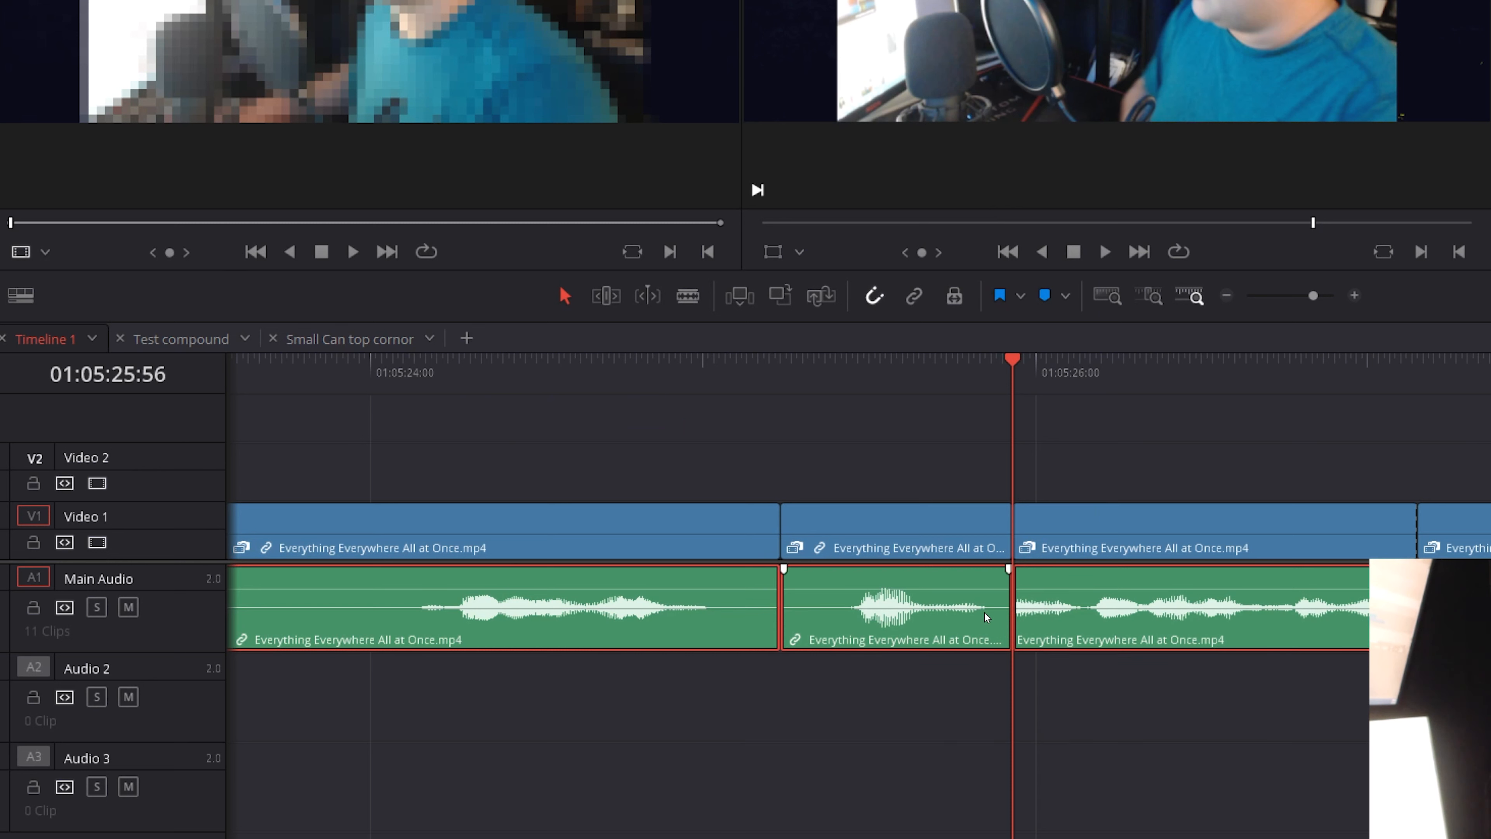
{"action": "key", "text": "ctrl+t"}
{"action": "key", "text": "ctrl+comma"}
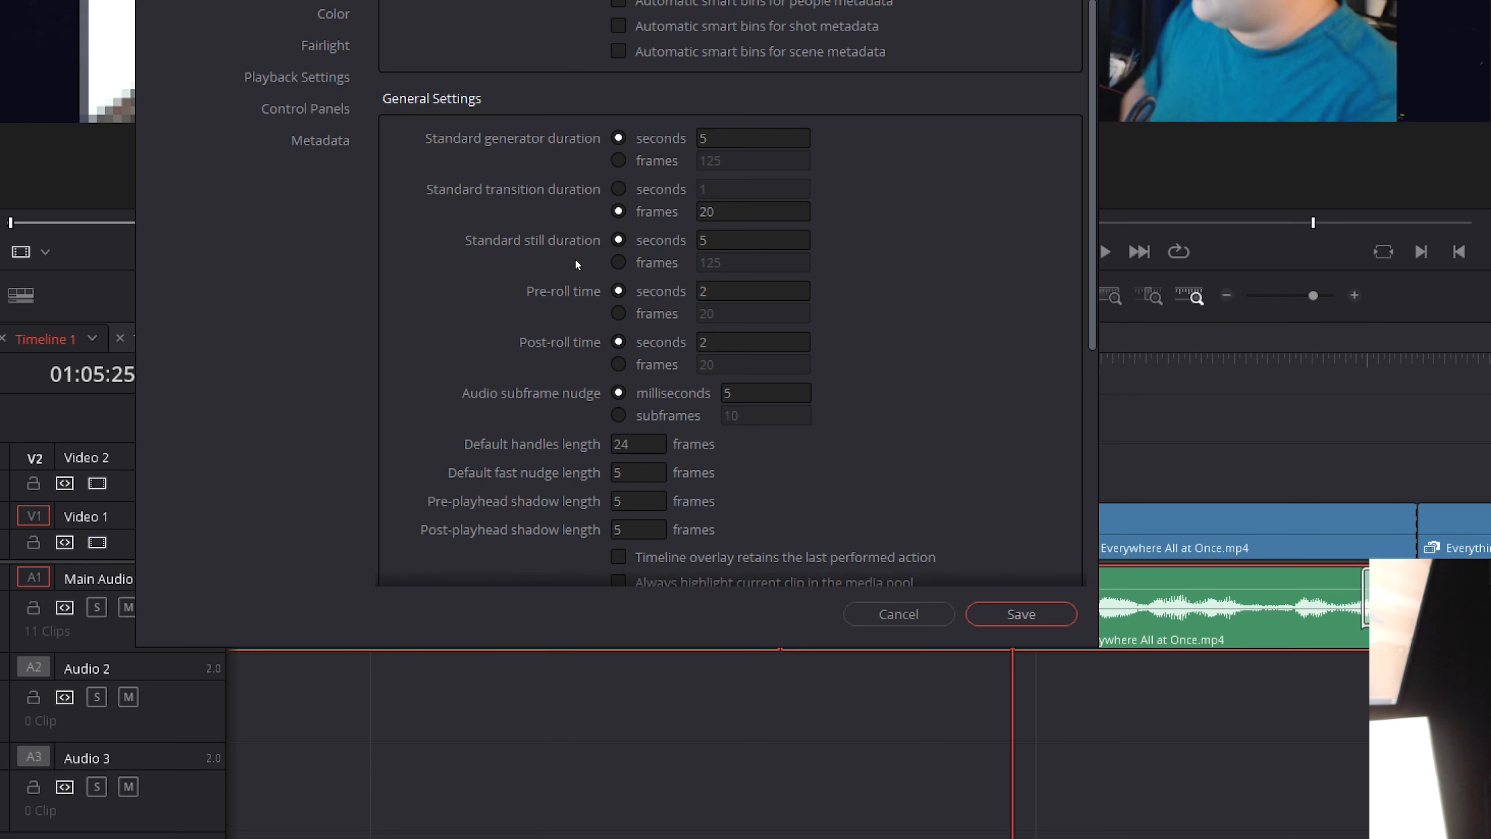